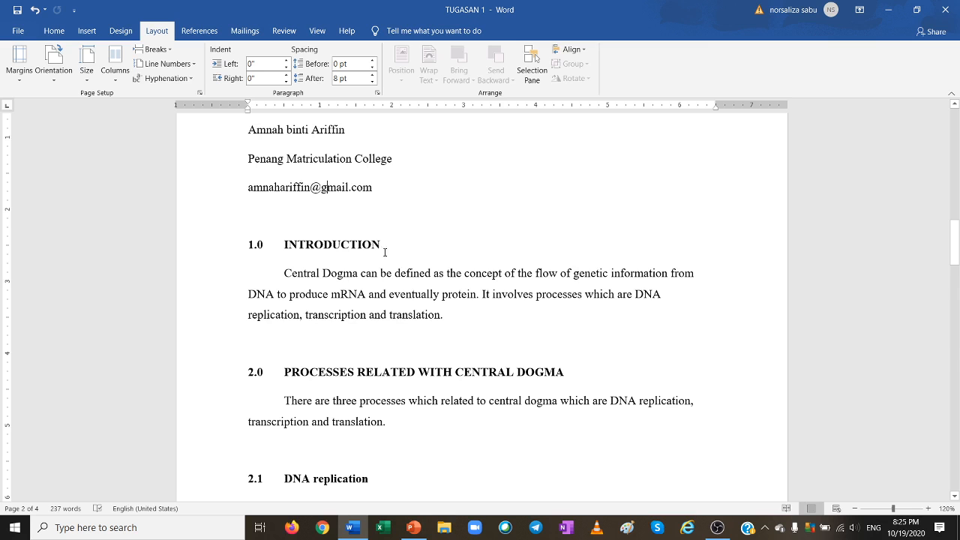
- Review the numbered section headings from 1.0 INTRODUCTION through 4.0 REFERENCES, including the opening paragraph and the 2.1 DNA replication subheading
{"action": "left_click_drag", "start_coordinate": [380, 244], "coordinate": [283, 248]}
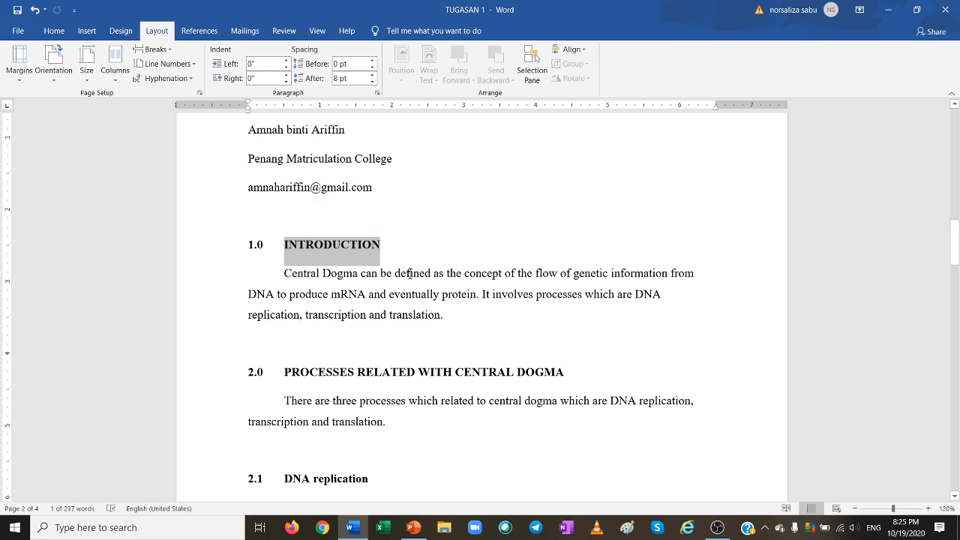
{"action": "left_click", "coordinate": [411, 273]}
{"action": "left_click_drag", "start_coordinate": [403, 273], "coordinate": [284, 274]}
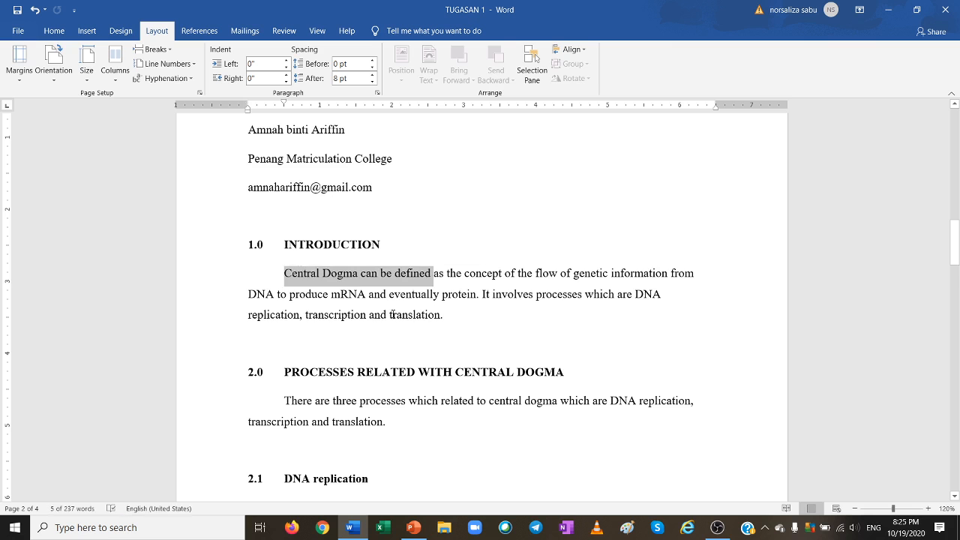
{"action": "scroll", "coordinate": [407, 275], "scroll_direction": "down", "scroll_amount": 3}
{"action": "left_click", "coordinate": [408, 227]}
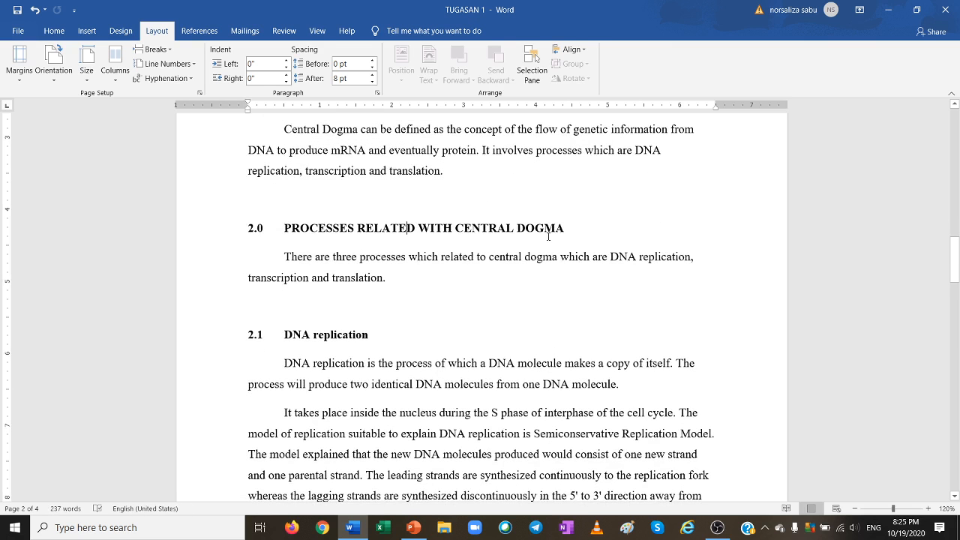
{"action": "left_click_drag", "start_coordinate": [563, 225], "coordinate": [313, 223]}
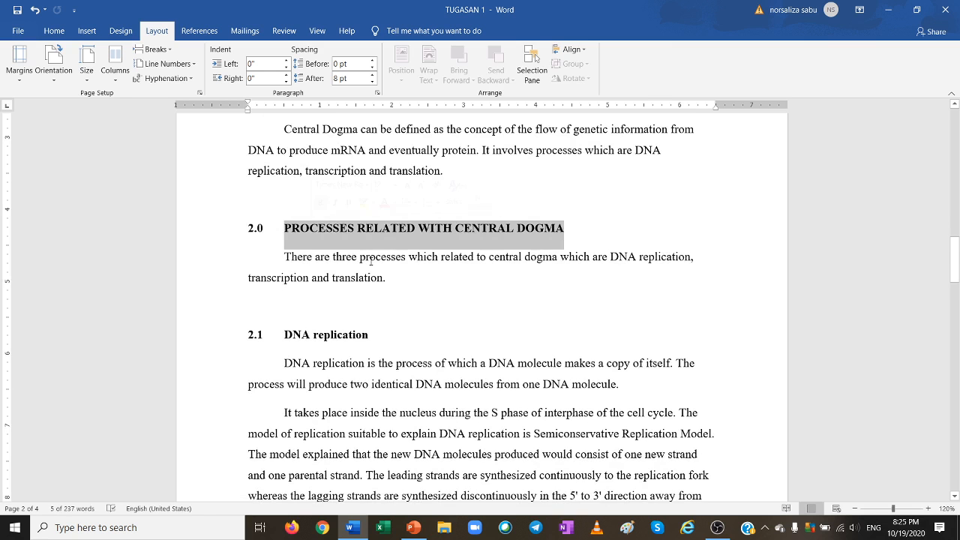
{"action": "scroll", "coordinate": [371, 261], "scroll_direction": "down", "scroll_amount": 2}
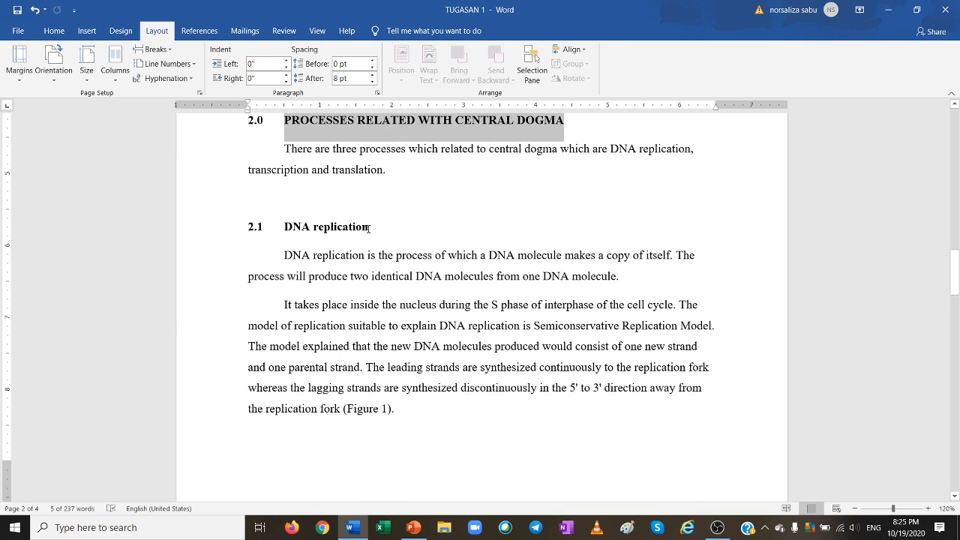
{"action": "left_click_drag", "start_coordinate": [369, 229], "coordinate": [286, 225]}
{"action": "scroll", "coordinate": [457, 330], "scroll_direction": "down", "scroll_amount": 8}
{"action": "scroll", "coordinate": [457, 330], "scroll_direction": "down", "scroll_amount": 6}
{"action": "scroll", "coordinate": [457, 330], "scroll_direction": "down", "scroll_amount": 5}
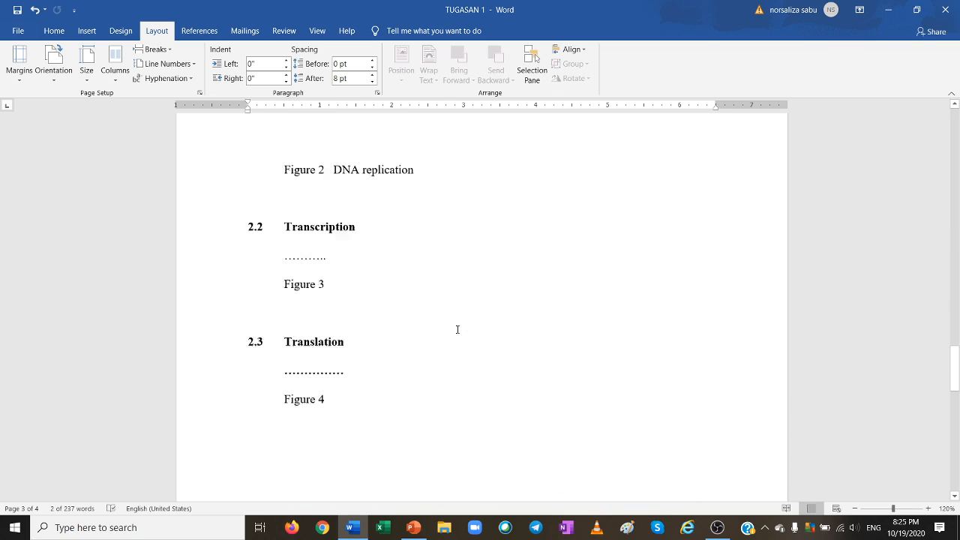
{"action": "scroll", "coordinate": [458, 322], "scroll_direction": "down", "scroll_amount": 3}
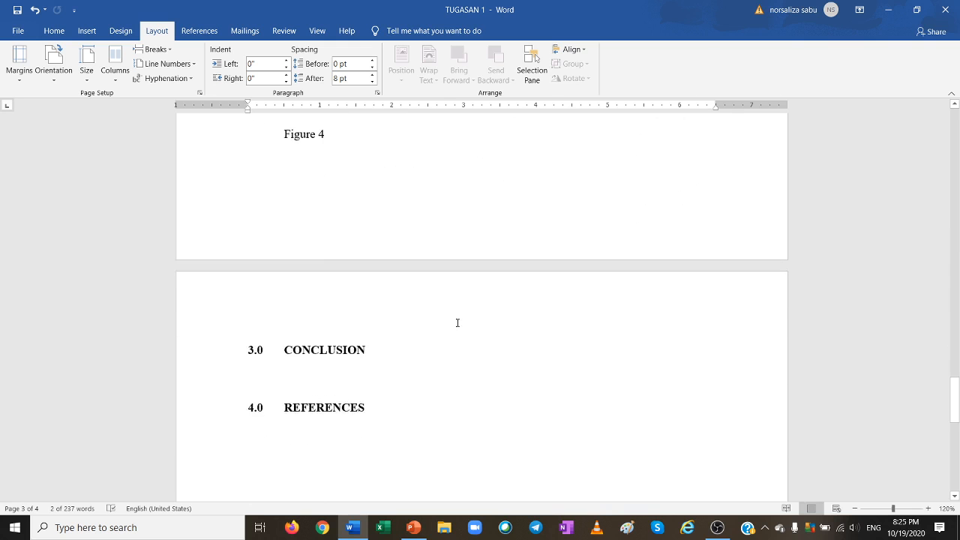
{"action": "left_click_drag", "start_coordinate": [366, 275], "coordinate": [284, 275]}
{"action": "left_click_drag", "start_coordinate": [367, 332], "coordinate": [284, 335]}
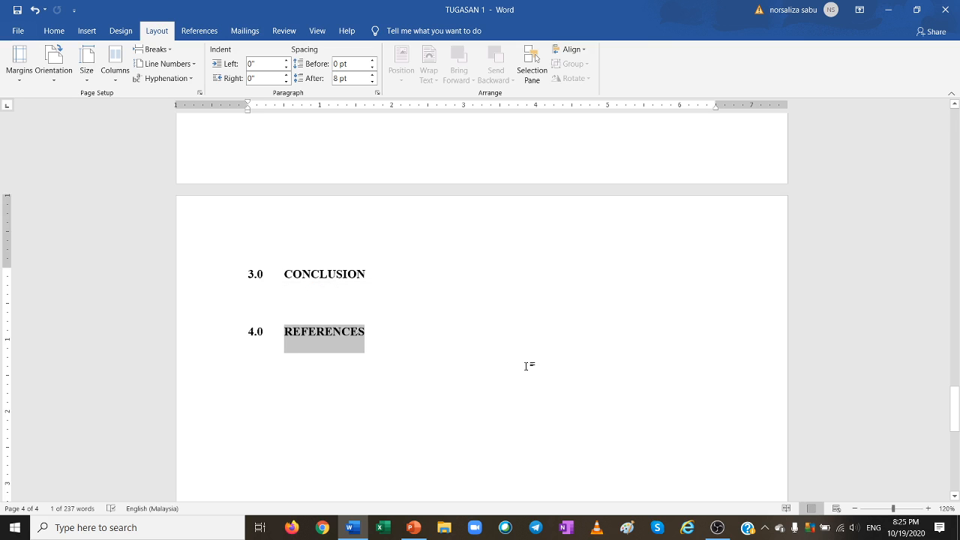
- Examine the in-text reference to Figure 1 in section 2.1, its caption and the empty space reserved above the caption
{"action": "scroll", "coordinate": [527, 367], "scroll_direction": "up", "scroll_amount": 20}
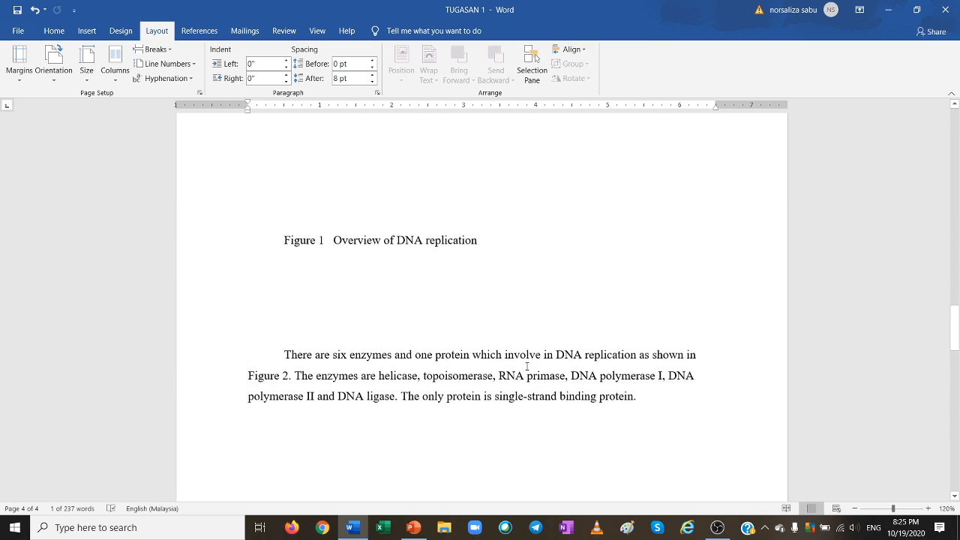
{"action": "scroll", "coordinate": [527, 367], "scroll_direction": "up", "scroll_amount": 15}
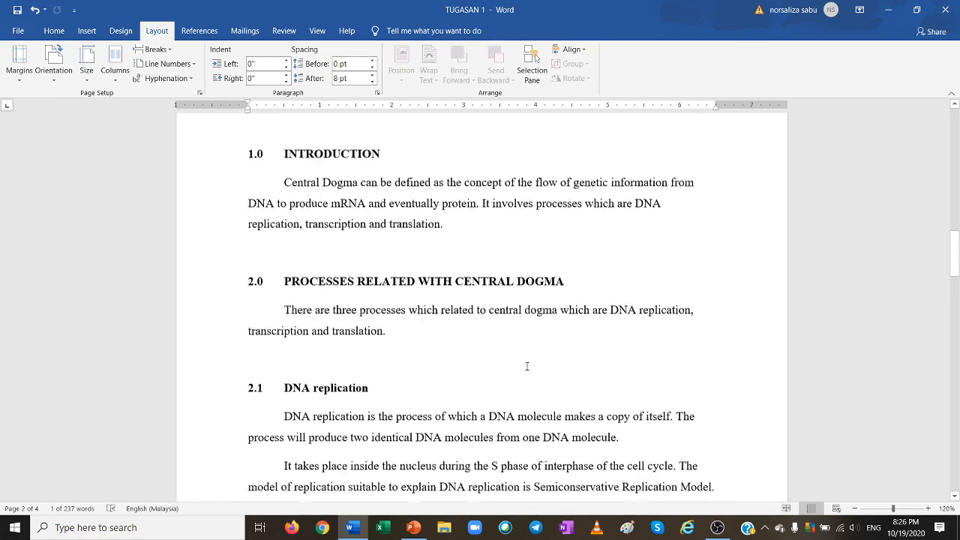
{"action": "scroll", "coordinate": [527, 366], "scroll_direction": "down", "scroll_amount": 8}
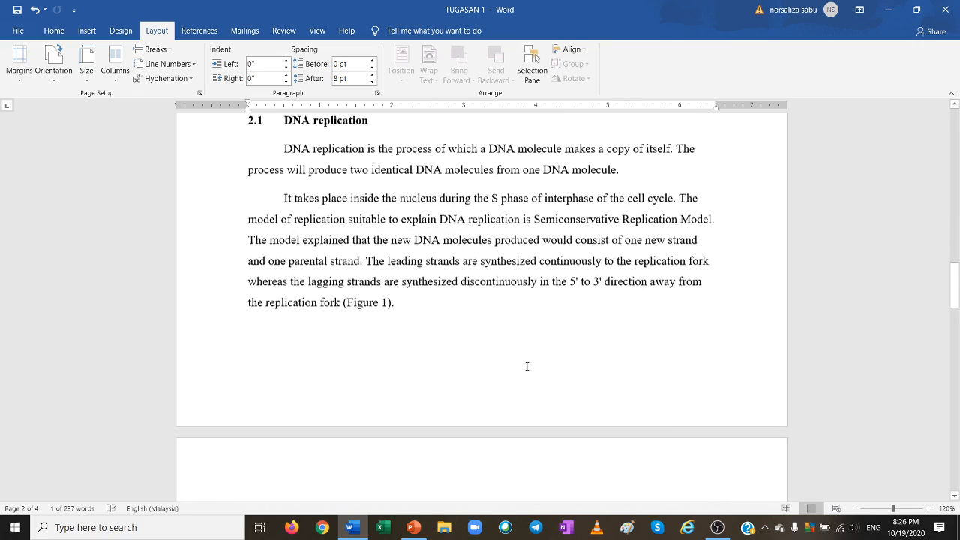
{"action": "scroll", "coordinate": [527, 366], "scroll_direction": "down", "scroll_amount": 2}
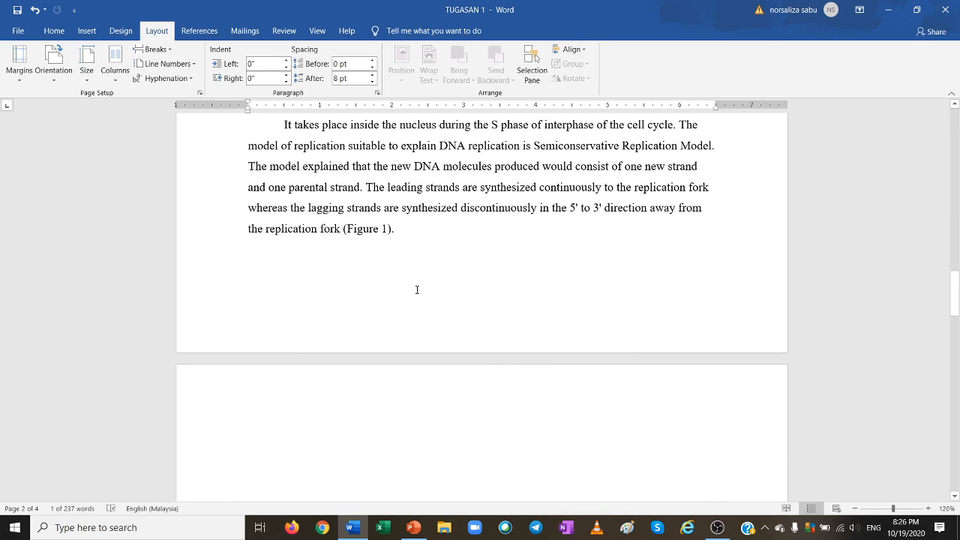
{"action": "scroll", "coordinate": [417, 290], "scroll_direction": "up", "scroll_amount": 1}
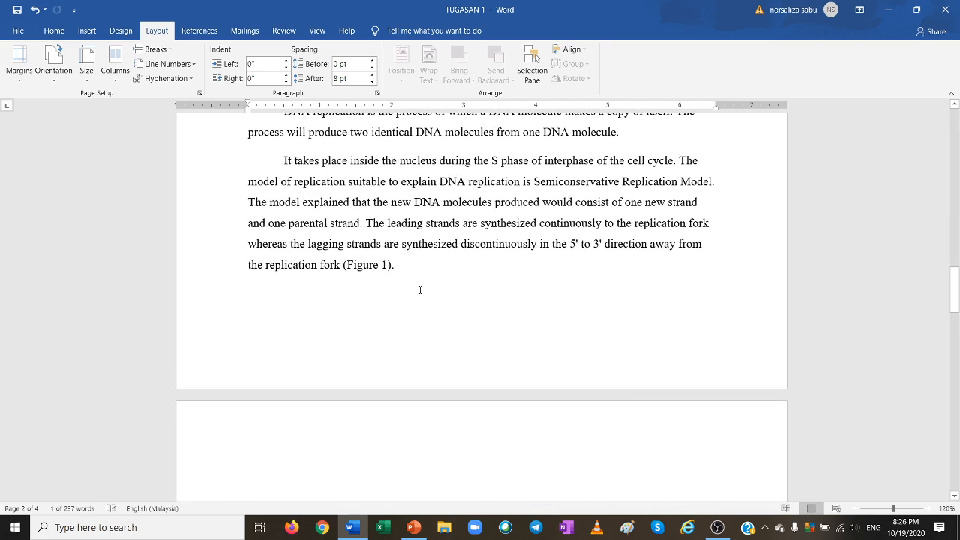
{"action": "left_click", "coordinate": [351, 265]}
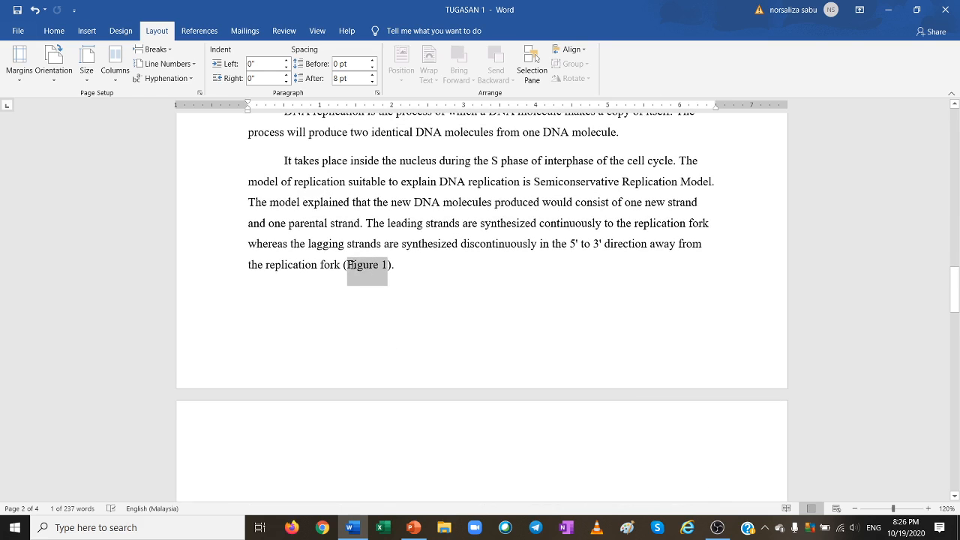
{"action": "left_click_drag", "start_coordinate": [351, 265], "coordinate": [379, 280]}
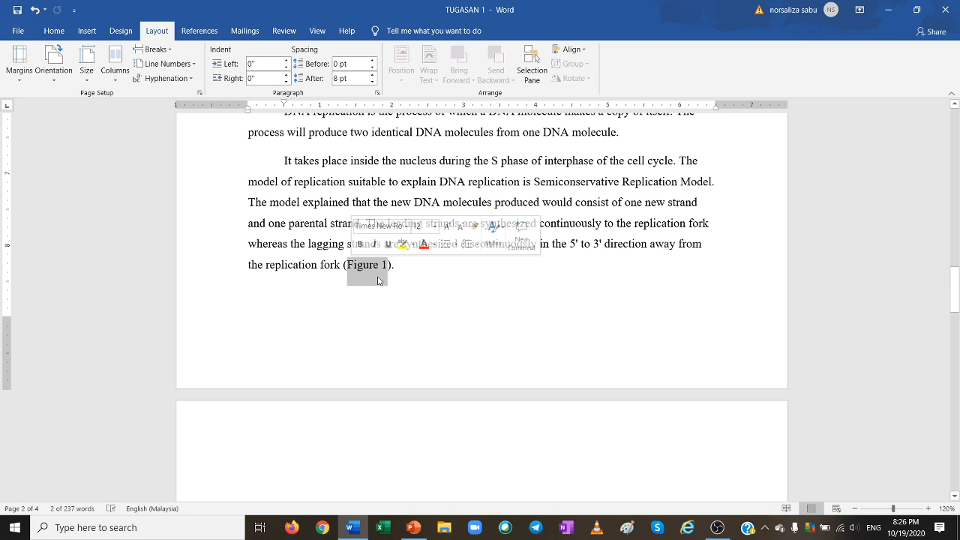
{"action": "scroll", "coordinate": [378, 278], "scroll_direction": "down", "scroll_amount": 10}
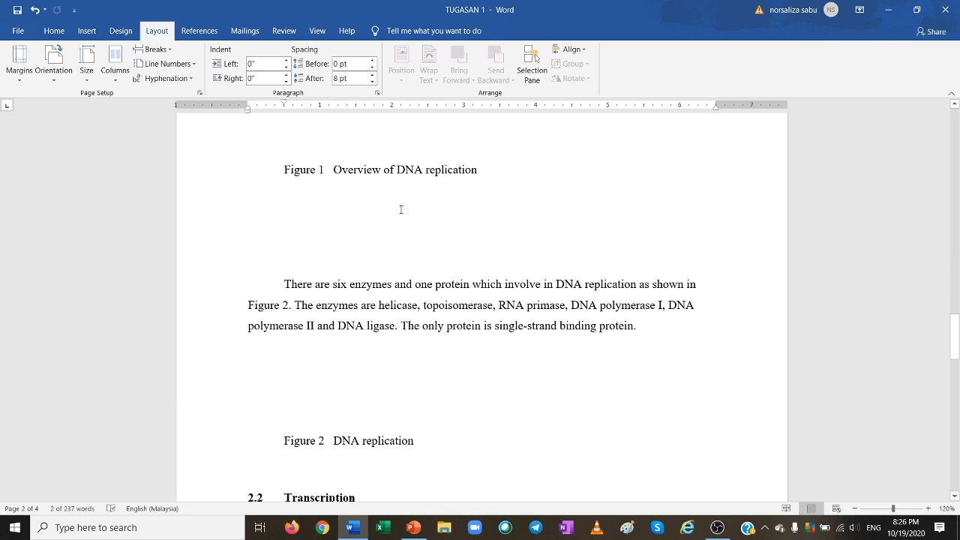
{"action": "left_click", "coordinate": [284, 170]}
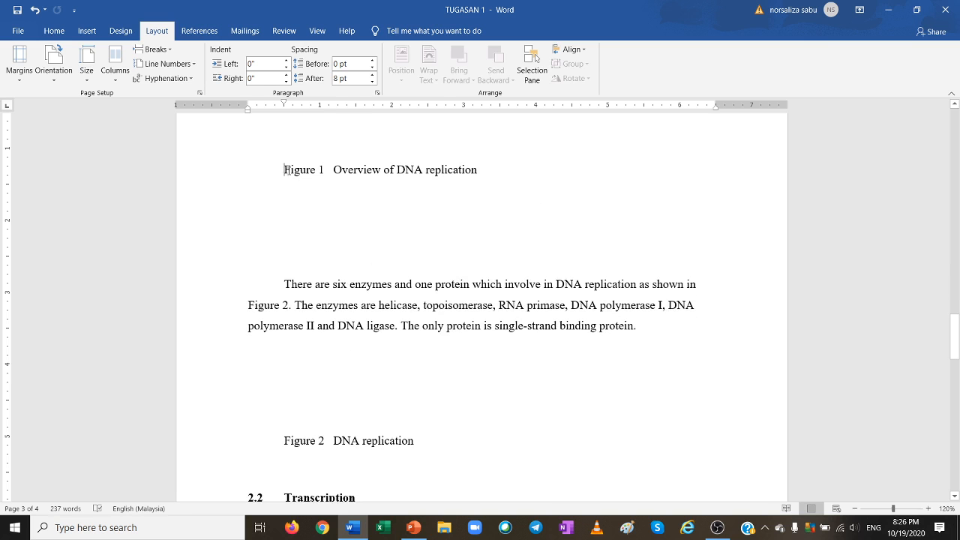
{"action": "left_click_drag", "start_coordinate": [334, 171], "coordinate": [477, 172]}
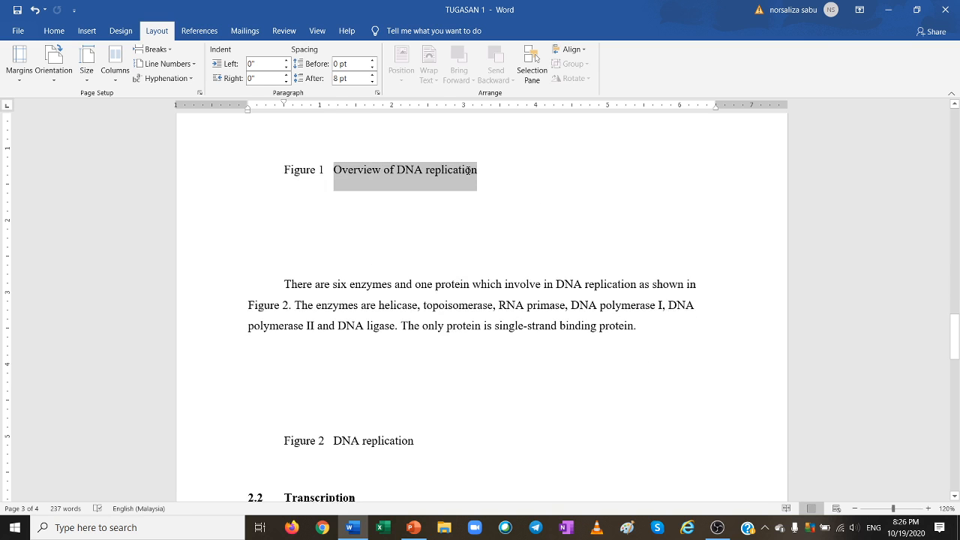
{"action": "scroll", "coordinate": [447, 204], "scroll_direction": "up", "scroll_amount": 3}
{"action": "left_click", "coordinate": [369, 221]}
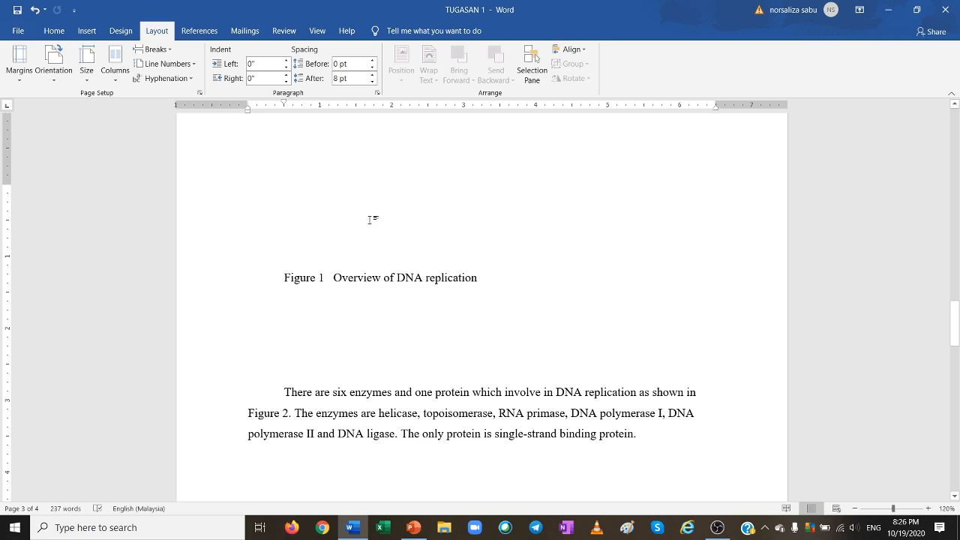
- Examine the "as shown in Figure 2" reference and its caption, plus the Figure 3 and Figure 4 placeholders under Transcription and Translation
{"action": "scroll", "coordinate": [372, 220], "scroll_direction": "down", "scroll_amount": 5}
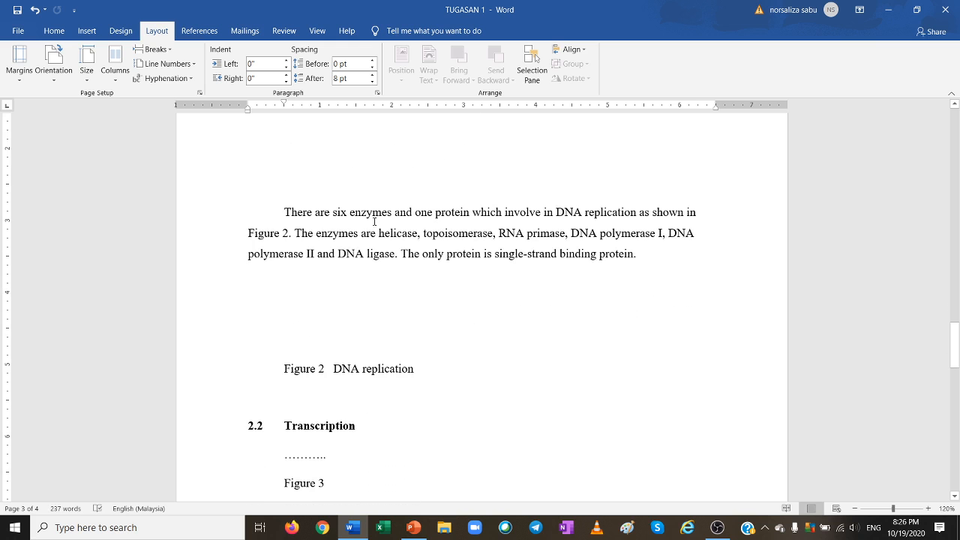
{"action": "left_click_drag", "start_coordinate": [288, 233], "coordinate": [248, 233]}
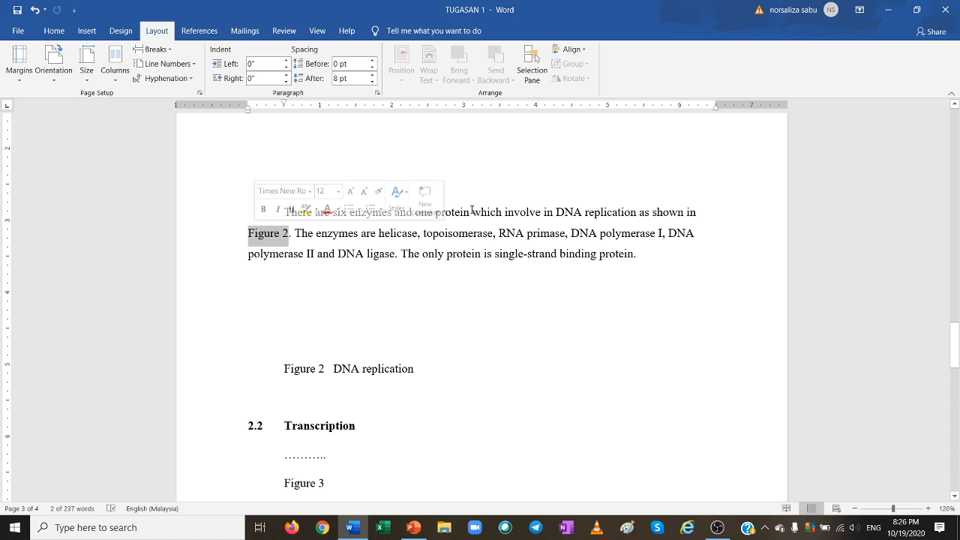
{"action": "left_click_drag", "start_coordinate": [638, 213], "coordinate": [290, 235]}
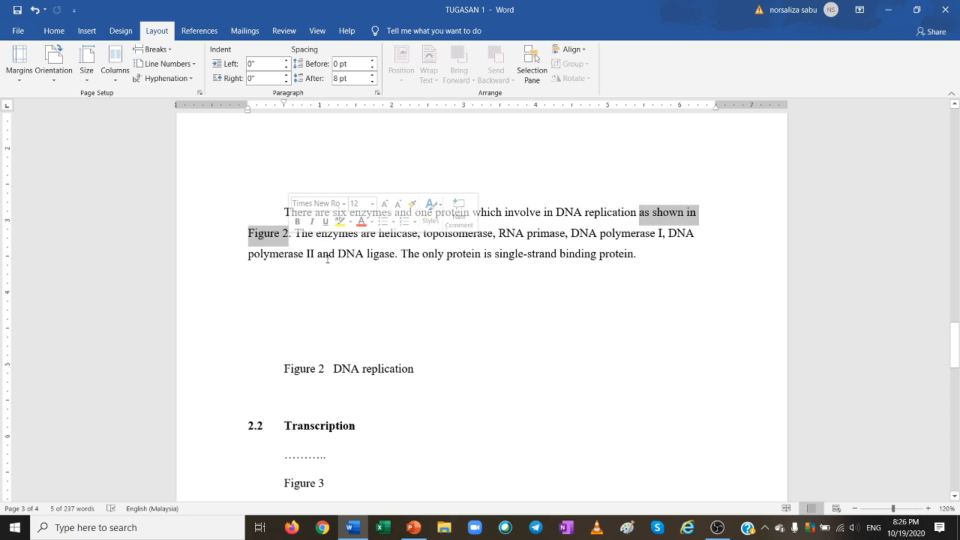
{"action": "left_click", "coordinate": [285, 213]}
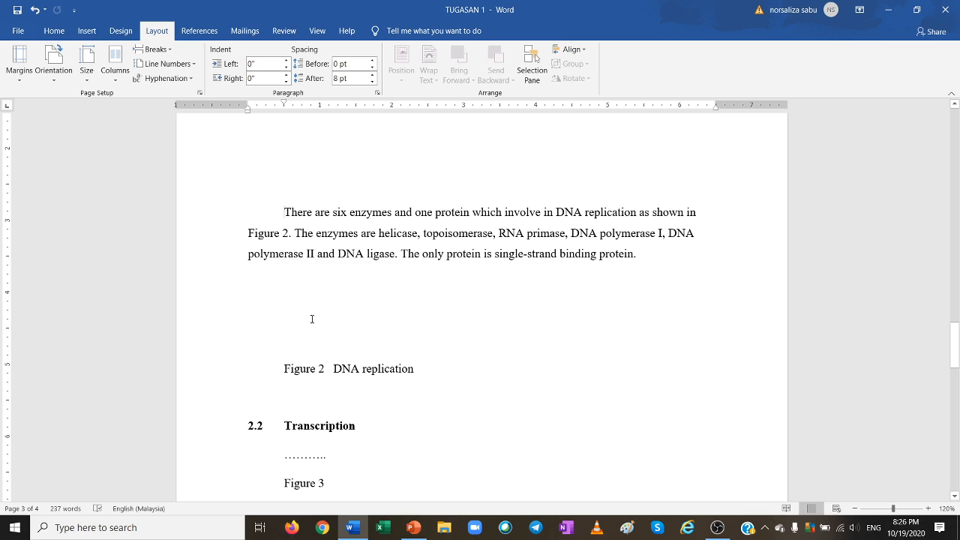
{"action": "scroll", "coordinate": [320, 330], "scroll_direction": "down", "scroll_amount": 3}
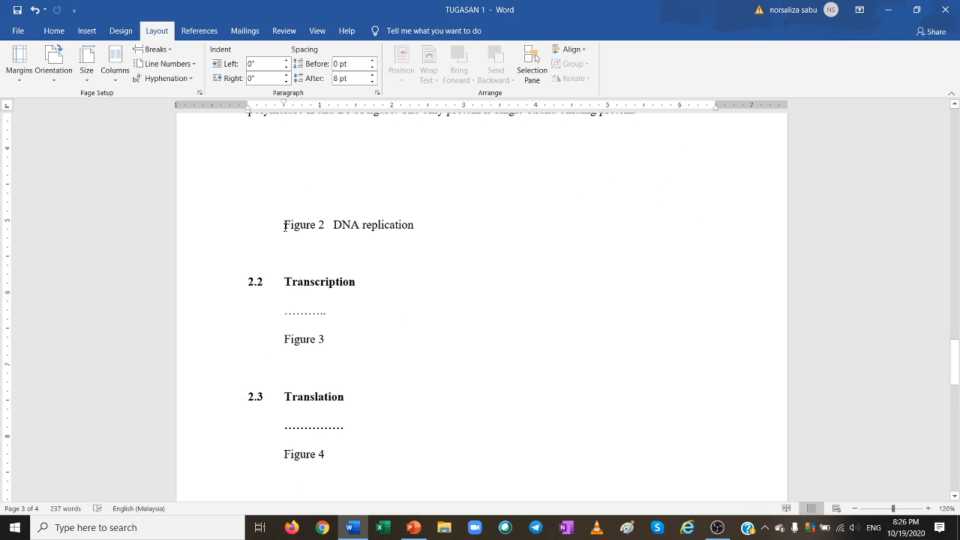
{"action": "left_click_drag", "start_coordinate": [284, 225], "coordinate": [422, 229]}
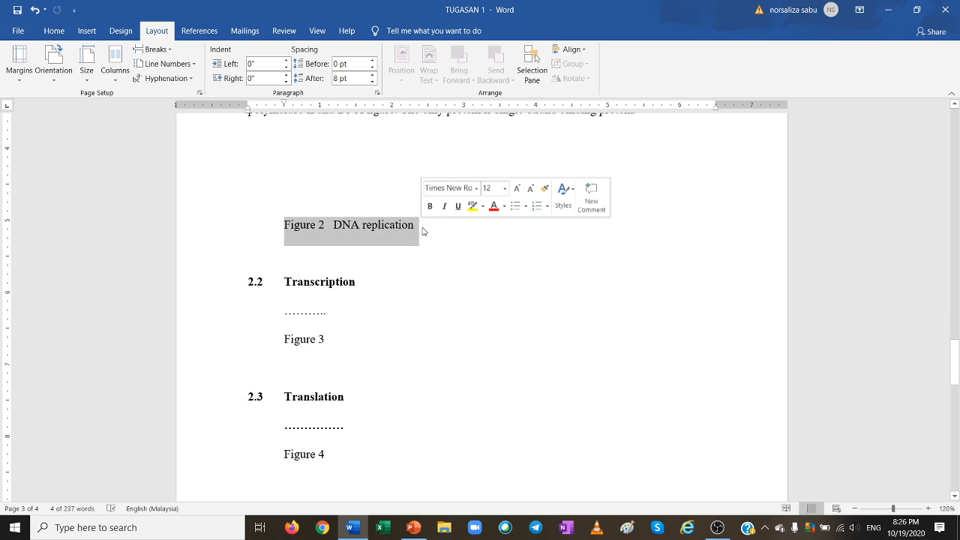
{"action": "scroll", "coordinate": [416, 236], "scroll_direction": "up", "scroll_amount": 3}
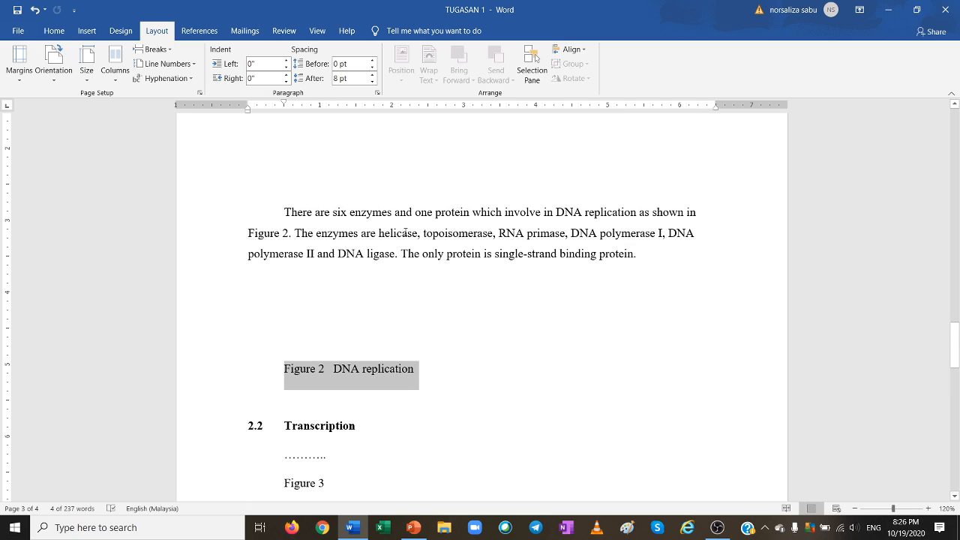
{"action": "scroll", "coordinate": [405, 233], "scroll_direction": "down", "scroll_amount": 5}
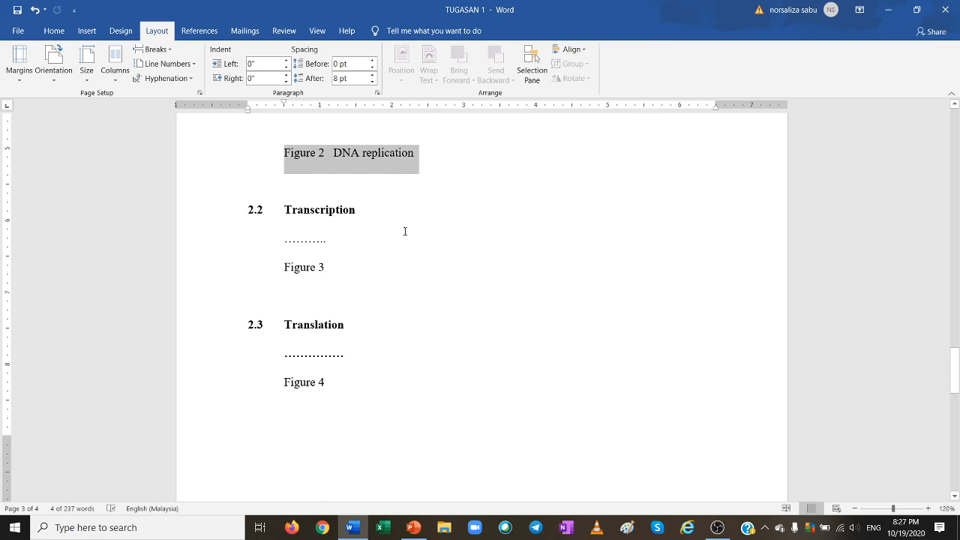
{"action": "scroll", "coordinate": [405, 231], "scroll_direction": "down", "scroll_amount": 2}
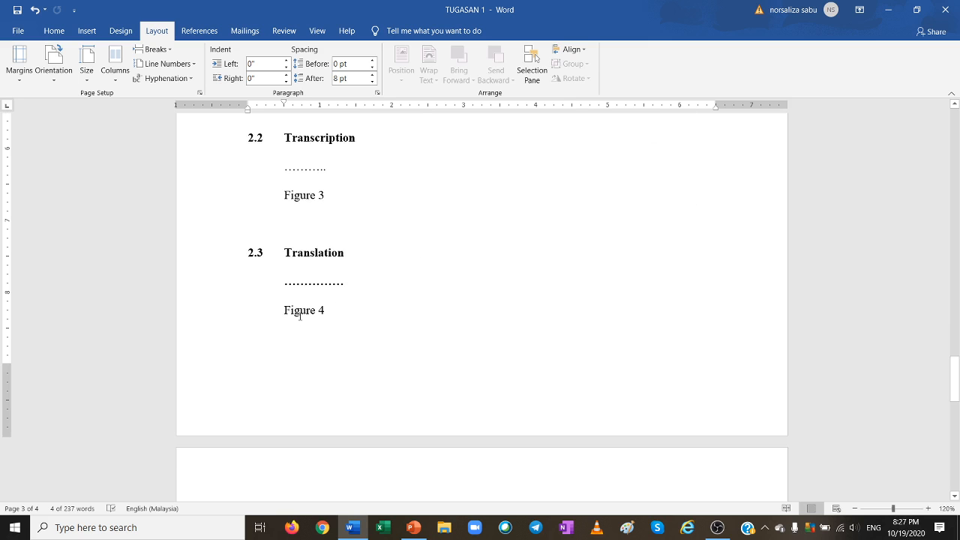
{"action": "scroll", "coordinate": [400, 323], "scroll_direction": "down", "scroll_amount": 3}
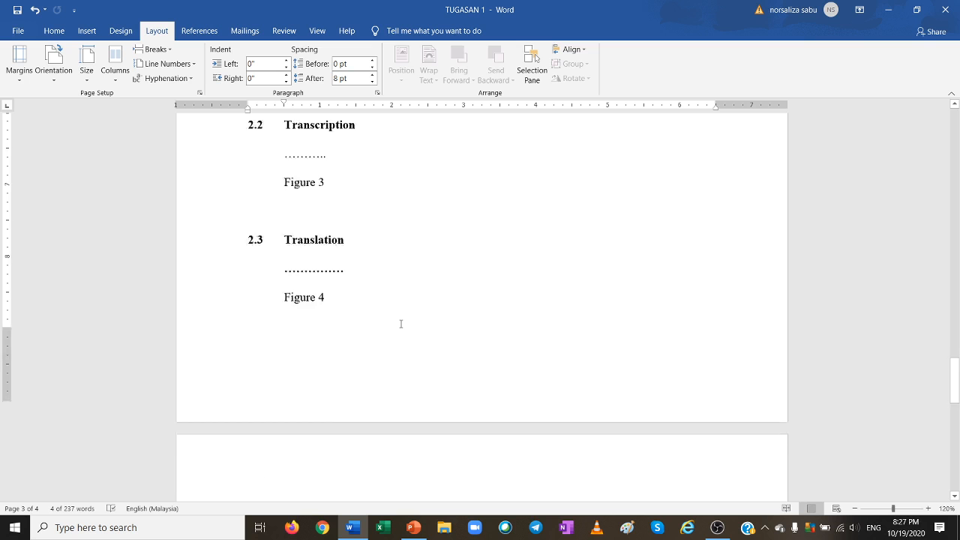
- Insert a built-in simple text box with the insertion point on the blank first page
{"action": "scroll", "coordinate": [425, 274], "scroll_direction": "up", "scroll_amount": 20}
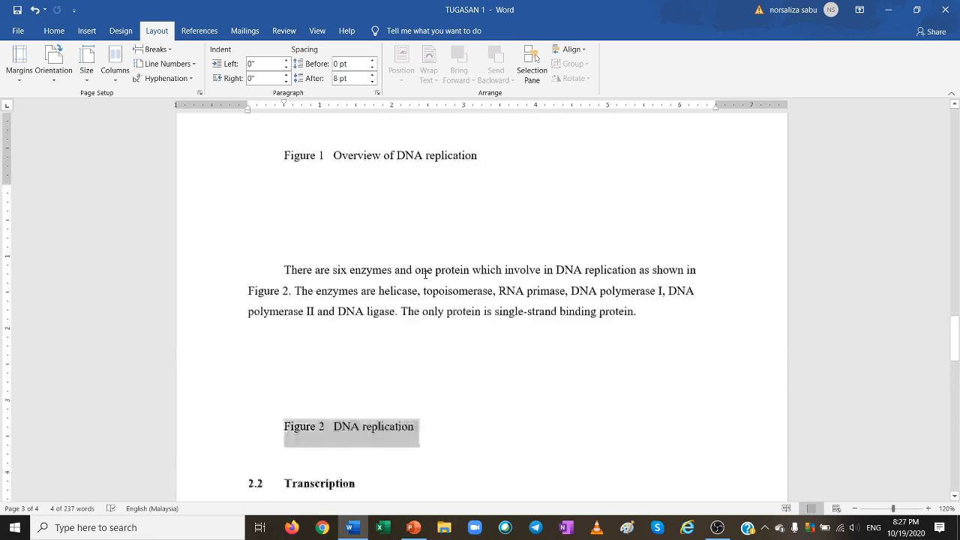
{"action": "scroll", "coordinate": [426, 275], "scroll_direction": "up", "scroll_amount": 6}
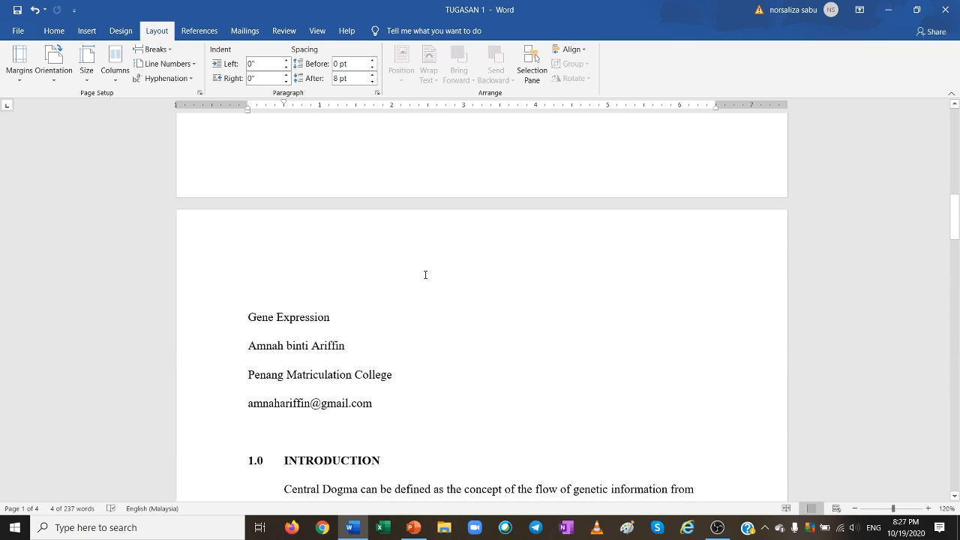
{"action": "scroll", "coordinate": [424, 274], "scroll_direction": "up", "scroll_amount": 10}
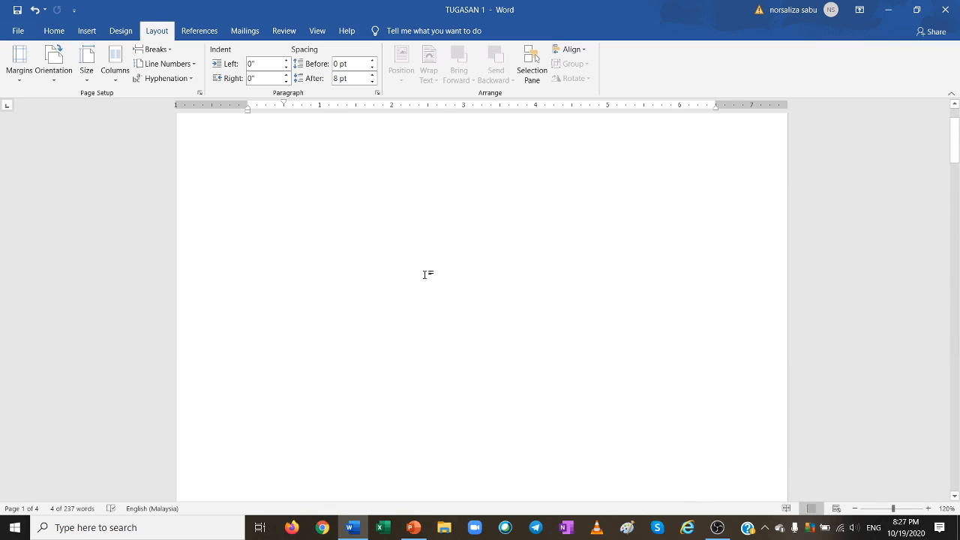
{"action": "left_click", "coordinate": [453, 232]}
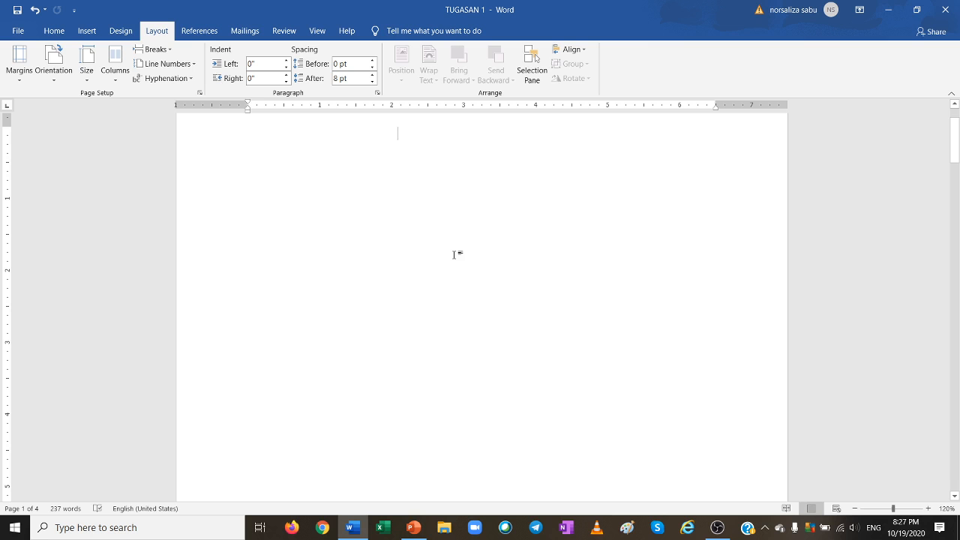
{"action": "left_click", "coordinate": [88, 33]}
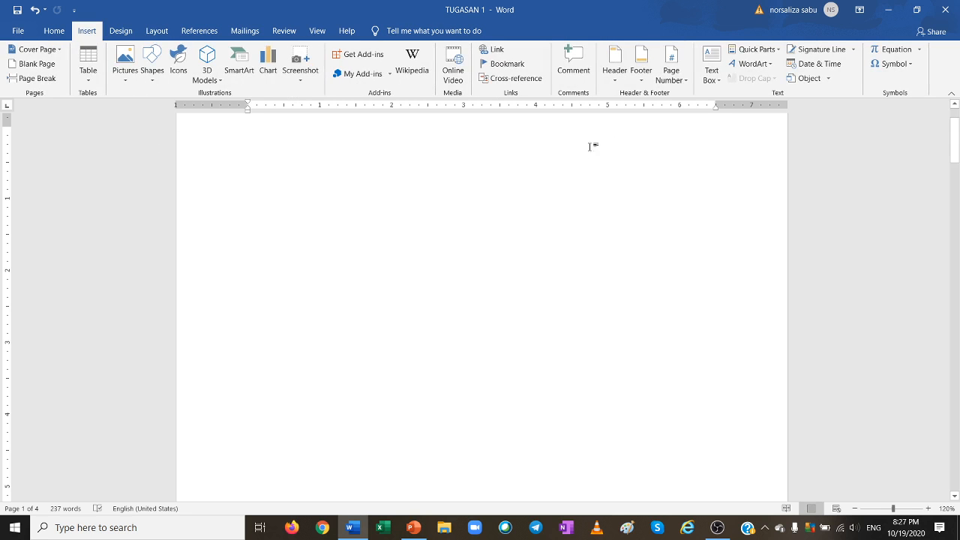
{"action": "left_click", "coordinate": [707, 69]}
{"action": "left_click", "coordinate": [733, 163]}
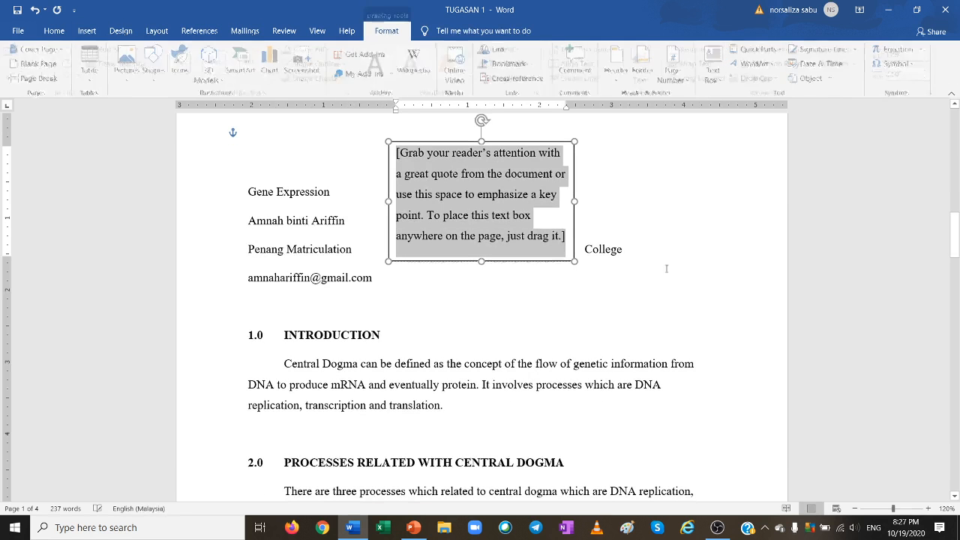
- Clear the placeholder text from the new text box and move the box up to the upper middle of the first page
{"action": "key", "text": "Delete"}
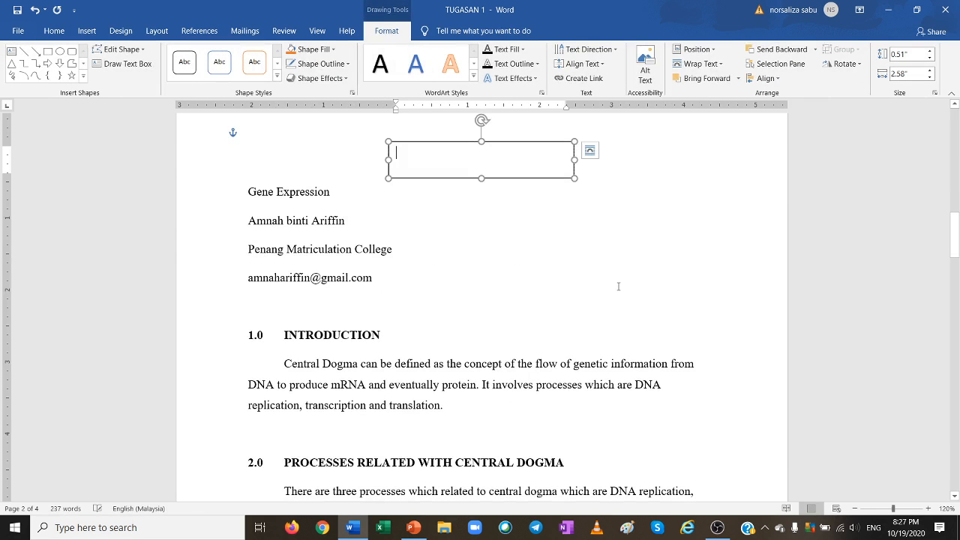
{"action": "scroll", "coordinate": [618, 285], "scroll_direction": "up", "scroll_amount": 8}
{"action": "left_click_drag", "start_coordinate": [509, 465], "coordinate": [491, 207]}
{"action": "scroll", "coordinate": [583, 324], "scroll_direction": "up", "scroll_amount": 4}
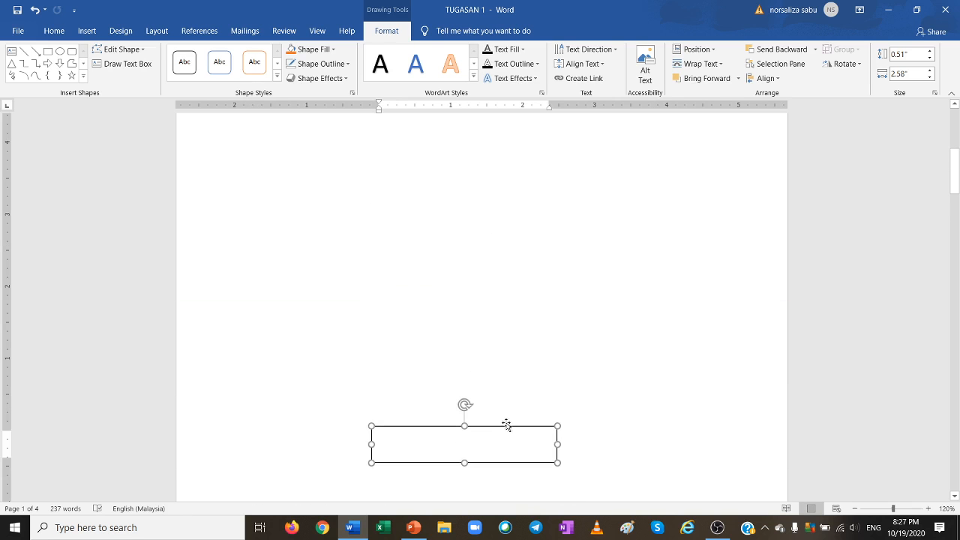
{"action": "left_click_drag", "start_coordinate": [508, 420], "coordinate": [508, 163]}
{"action": "scroll", "coordinate": [542, 315], "scroll_direction": "up", "scroll_amount": 5}
{"action": "left_click_drag", "start_coordinate": [516, 397], "coordinate": [510, 199]}
{"action": "scroll", "coordinate": [551, 328], "scroll_direction": "up", "scroll_amount": 2}
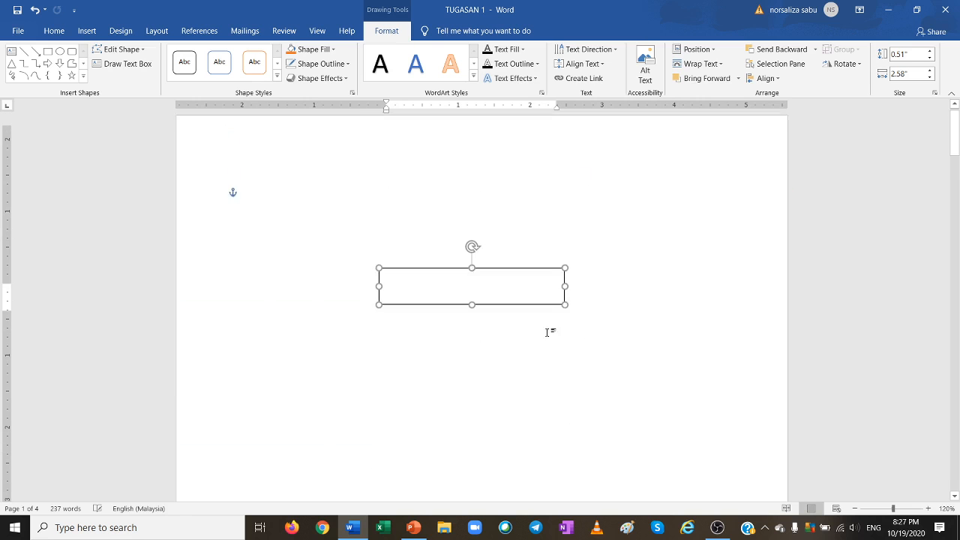
{"action": "left_click_drag", "start_coordinate": [500, 279], "coordinate": [496, 216]}
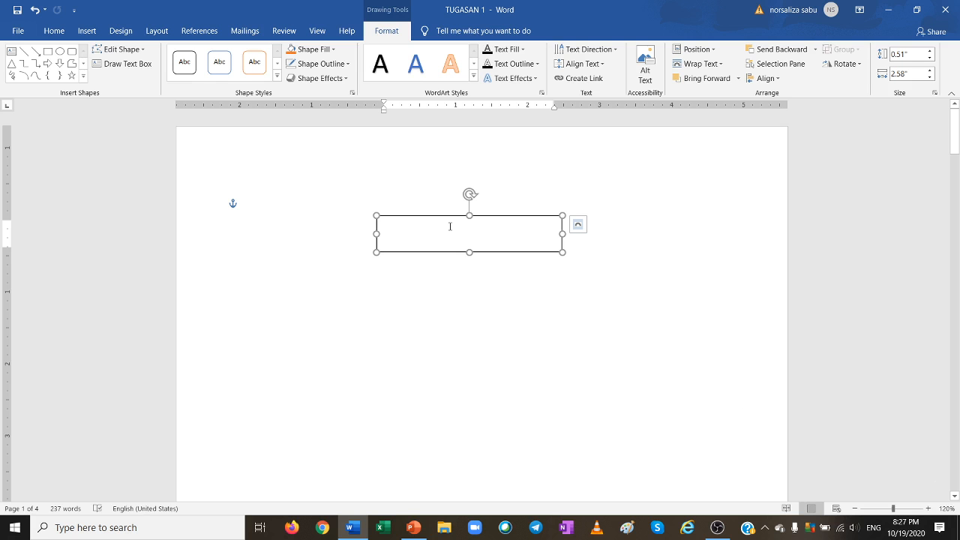
- Insert the Logo_KMPP picture from the Desktop folder into the empty text box on the first page
{"action": "left_click", "coordinate": [93, 32]}
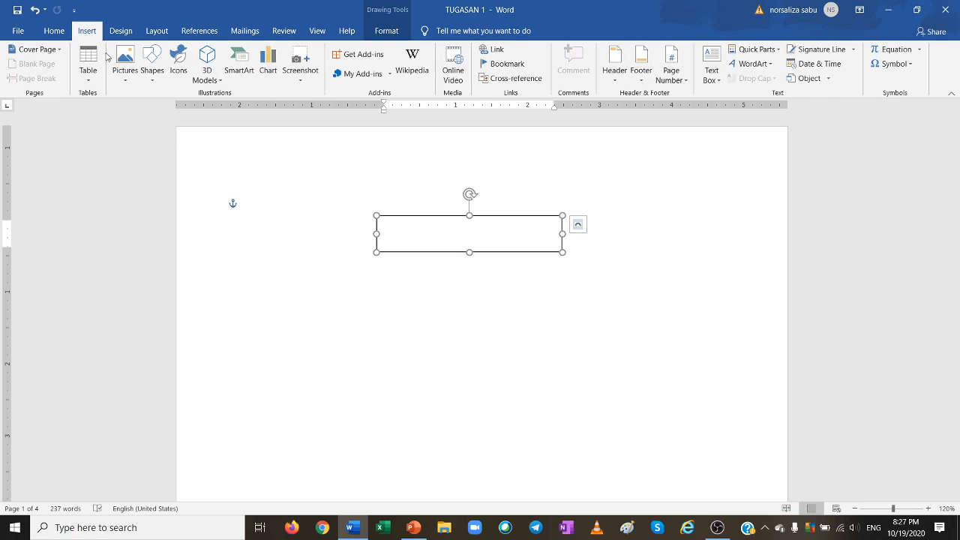
{"action": "left_click", "coordinate": [124, 64]}
{"action": "left_click", "coordinate": [140, 114]}
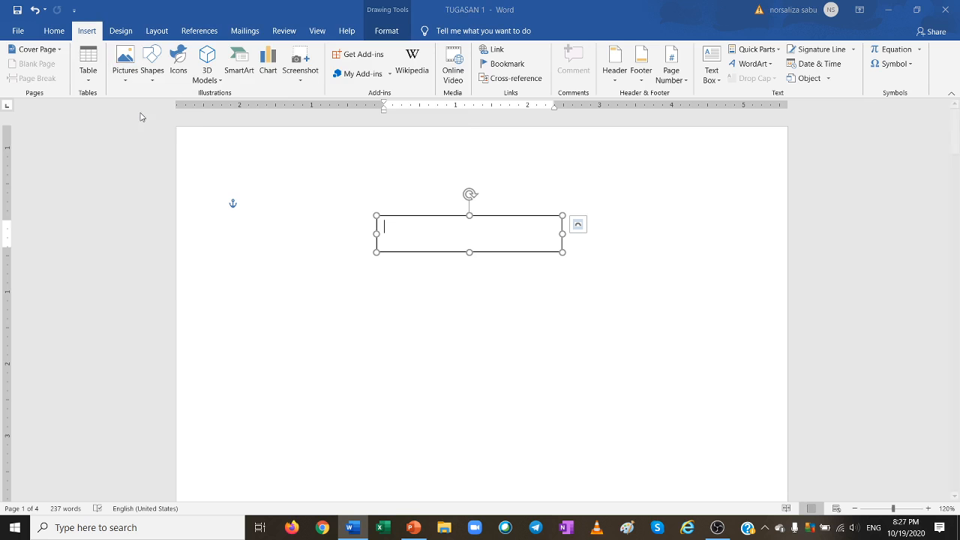
{"action": "left_click", "coordinate": [435, 113]}
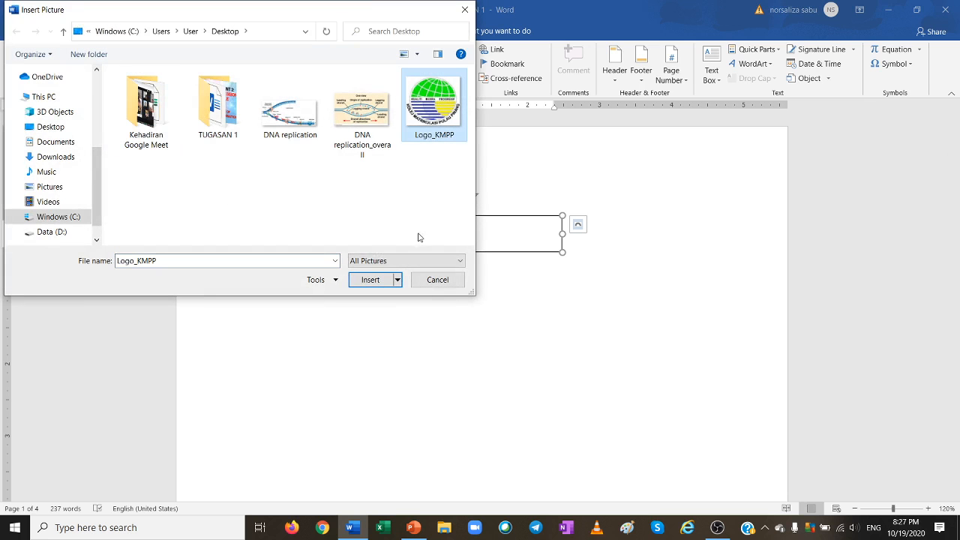
{"action": "left_click", "coordinate": [371, 280]}
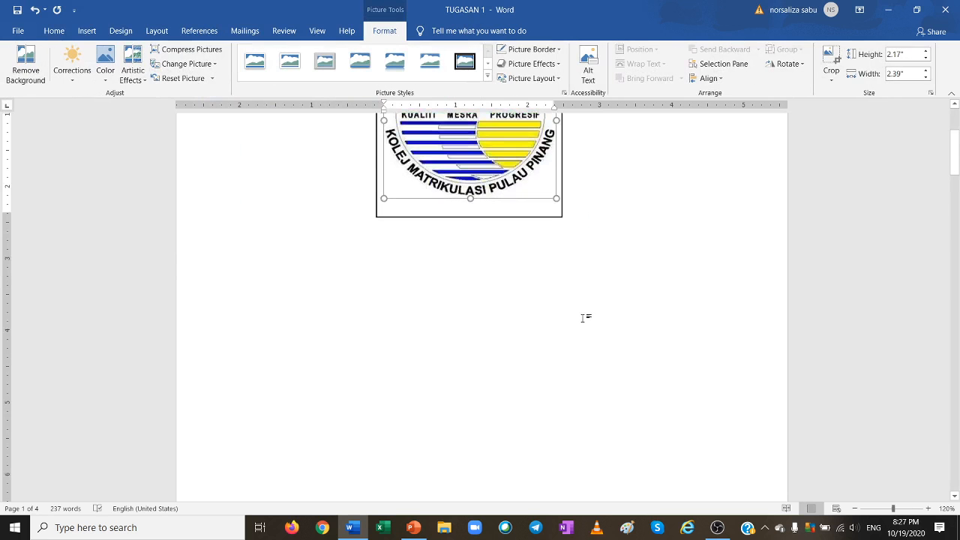
{"action": "scroll", "coordinate": [583, 319], "scroll_direction": "up", "scroll_amount": 3}
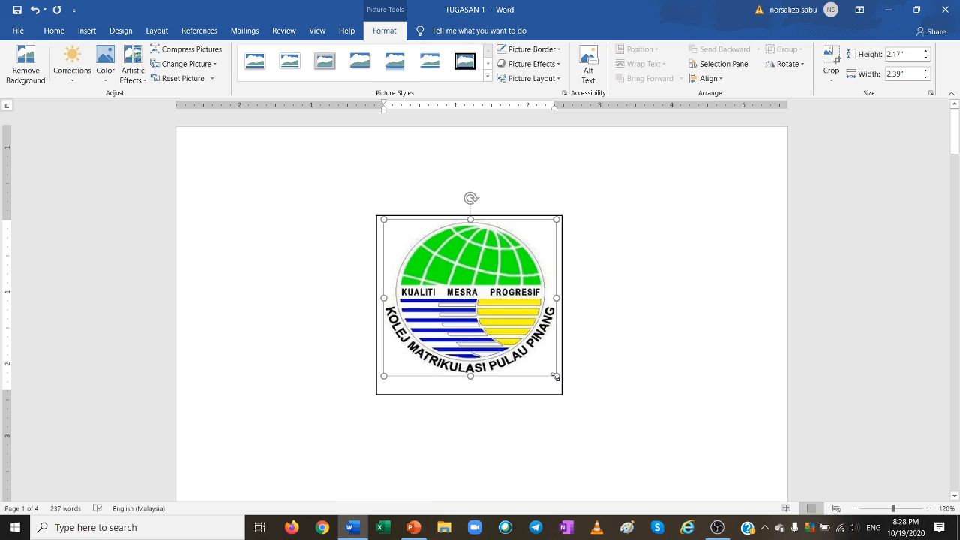
- Shrink the logo proportionally to about 1.73" high by 1.91" wide and centre it within its text box
{"action": "left_click_drag", "start_coordinate": [555, 376], "coordinate": [521, 333]}
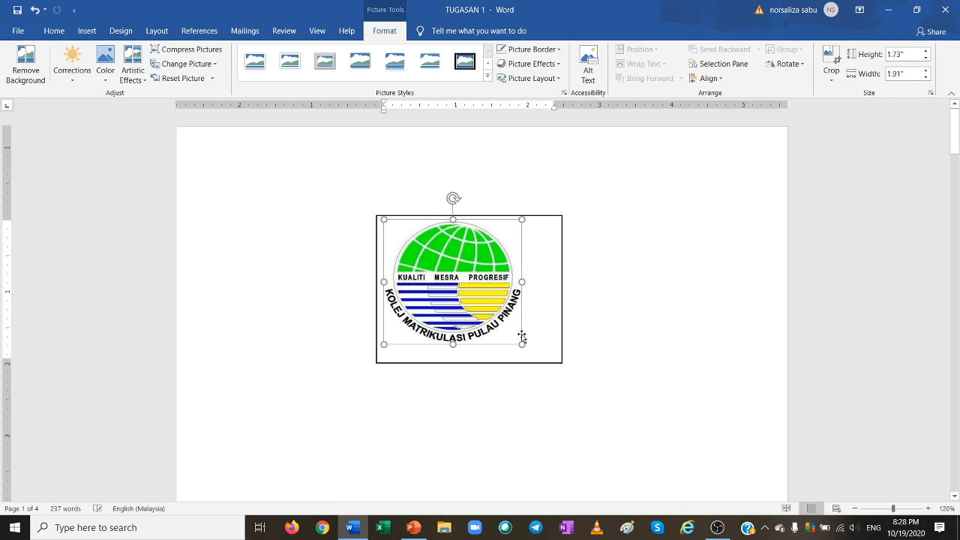
{"action": "left_click", "coordinate": [54, 32]}
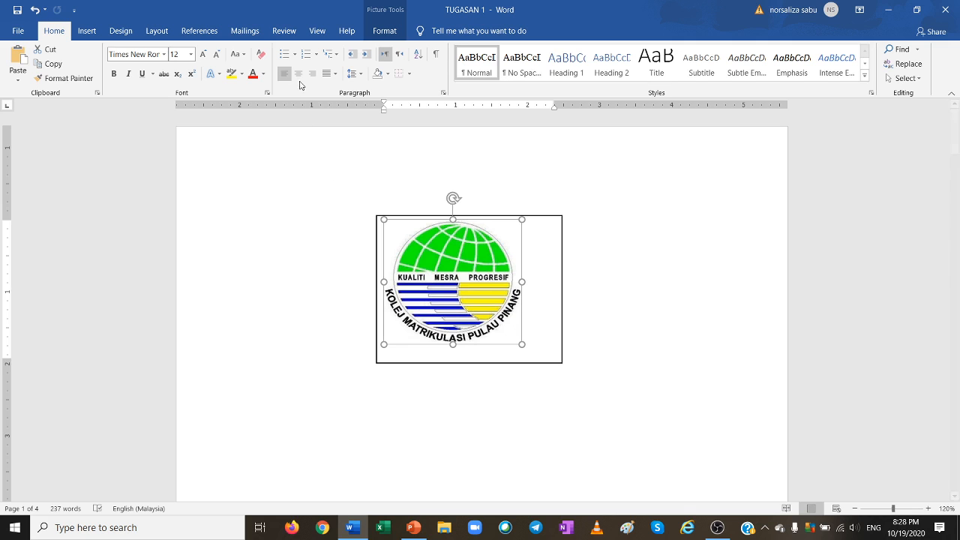
{"action": "left_click", "coordinate": [298, 73]}
{"action": "left_click", "coordinate": [607, 300]}
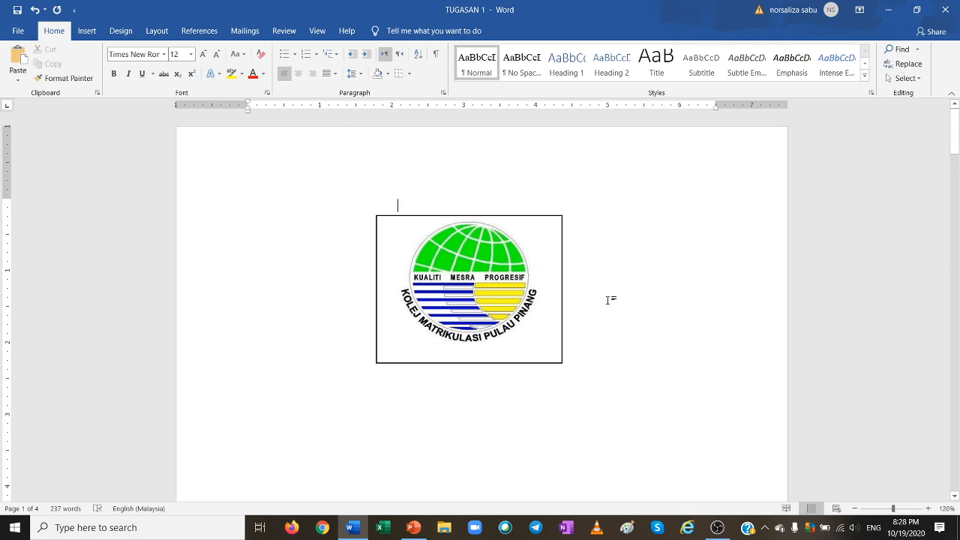
- Remove the outline from the text box that holds the logo
{"action": "left_click", "coordinate": [563, 277]}
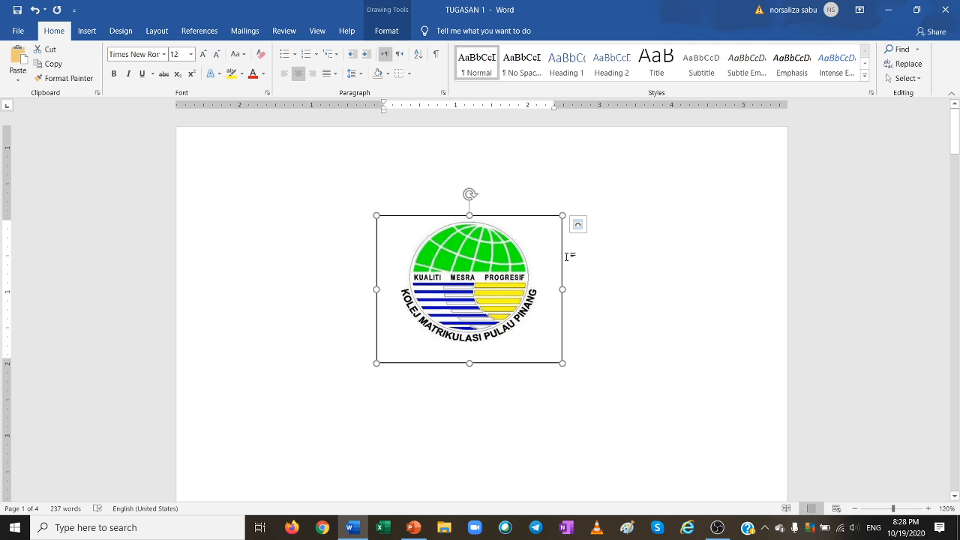
{"action": "left_click", "coordinate": [390, 36]}
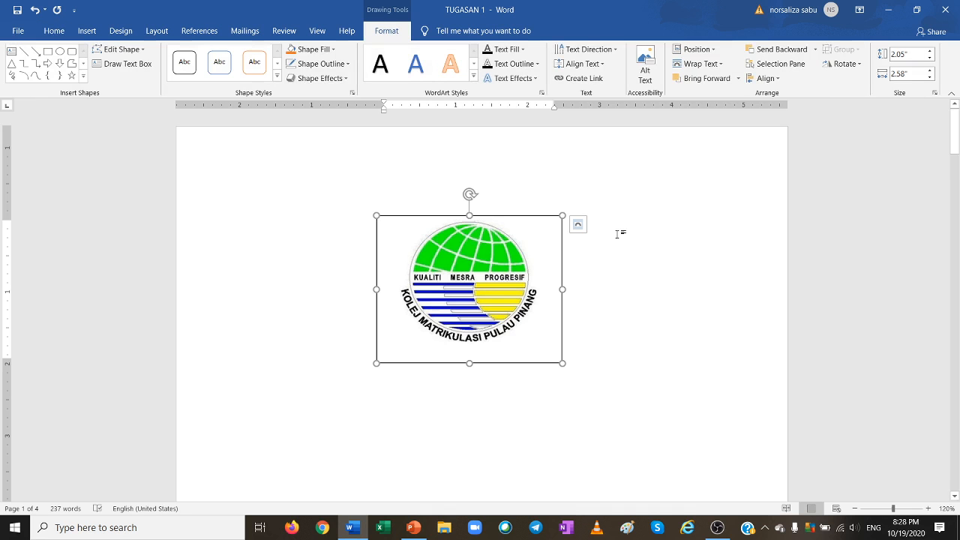
{"action": "left_click", "coordinate": [315, 66]}
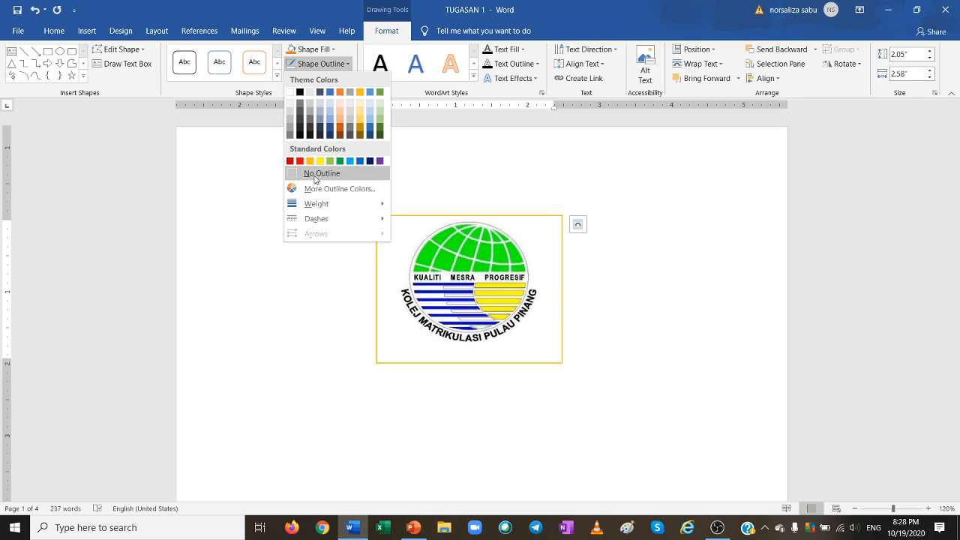
{"action": "left_click", "coordinate": [315, 173]}
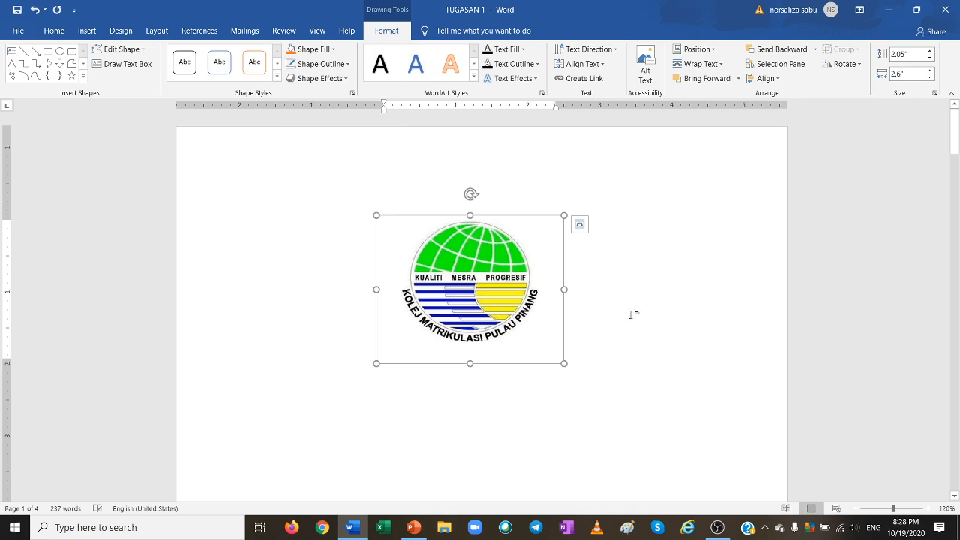
{"action": "left_click", "coordinate": [622, 359]}
- Check the front cover example in PowerPoint, return to Word, and insert a second simple text box cleared of its placeholder text
{"action": "scroll", "coordinate": [622, 411], "scroll_direction": "down", "scroll_amount": 3}
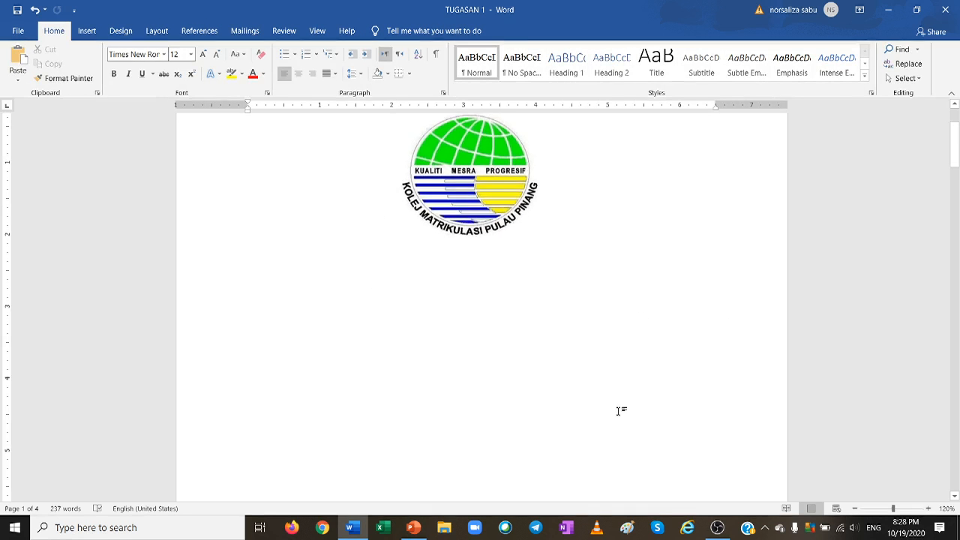
{"action": "left_click", "coordinate": [414, 528]}
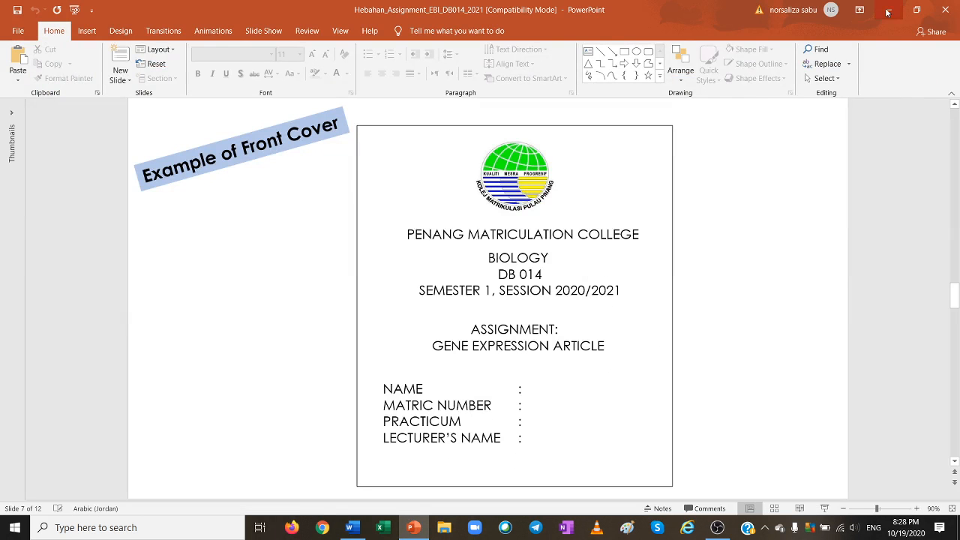
{"action": "key", "text": "alt+Tab"}
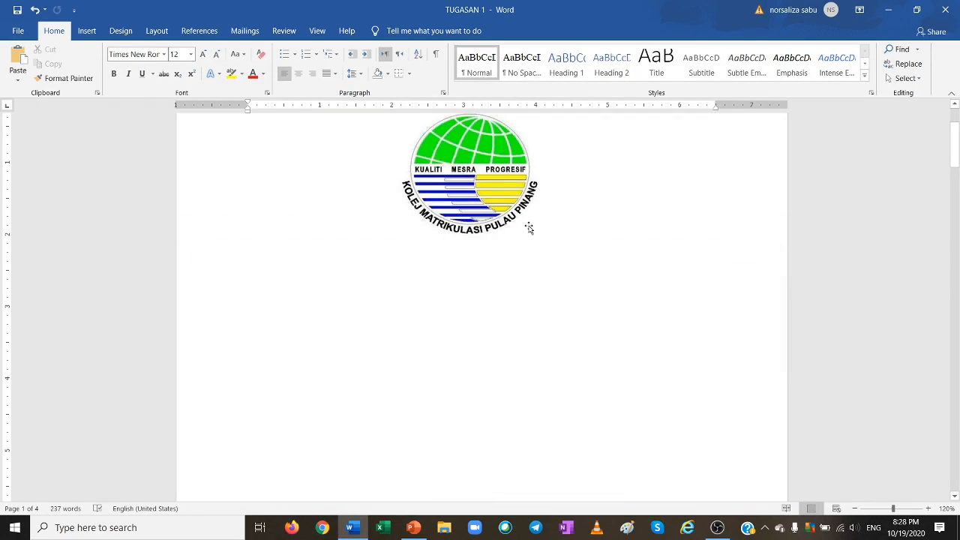
{"action": "scroll", "coordinate": [180, 125], "scroll_direction": "up", "scroll_amount": 1}
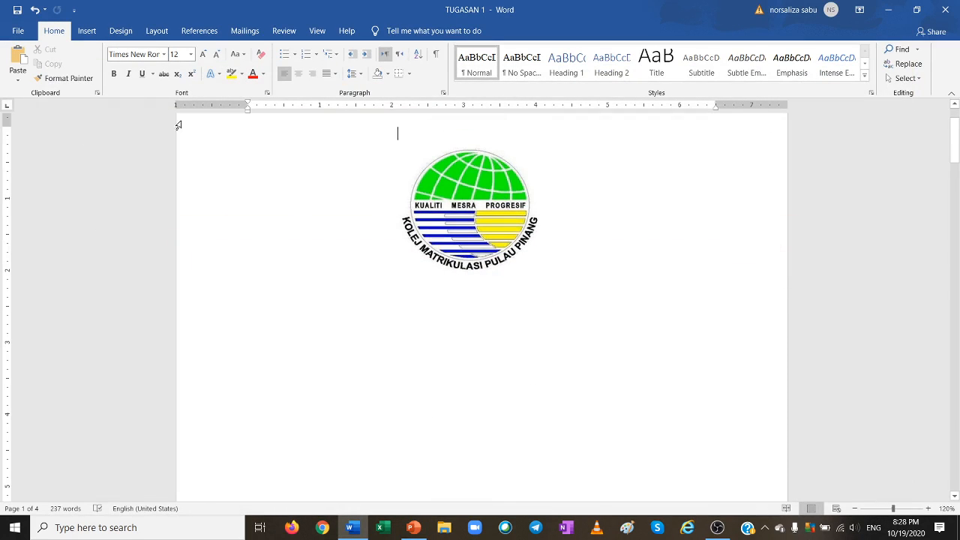
{"action": "left_click", "coordinate": [87, 34]}
{"action": "left_click", "coordinate": [714, 75]}
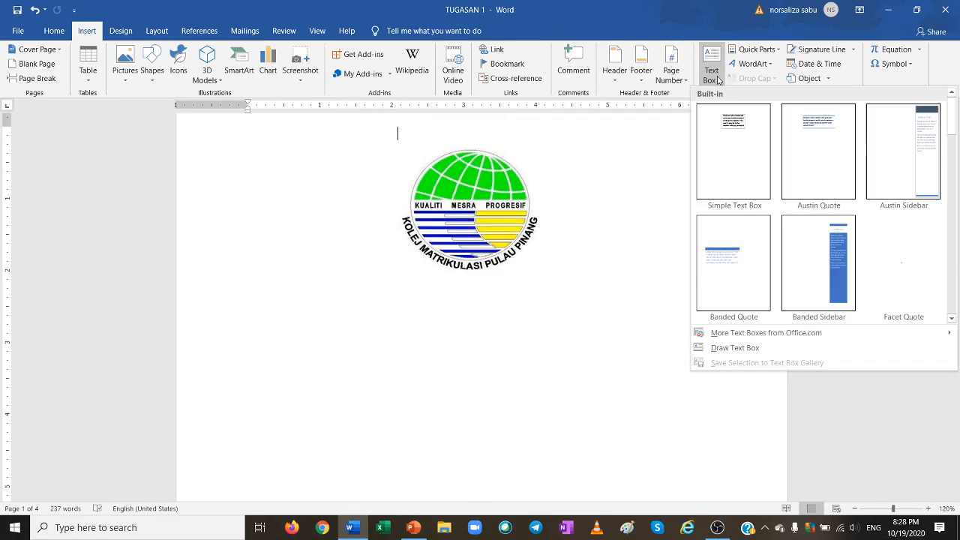
{"action": "left_click", "coordinate": [726, 158]}
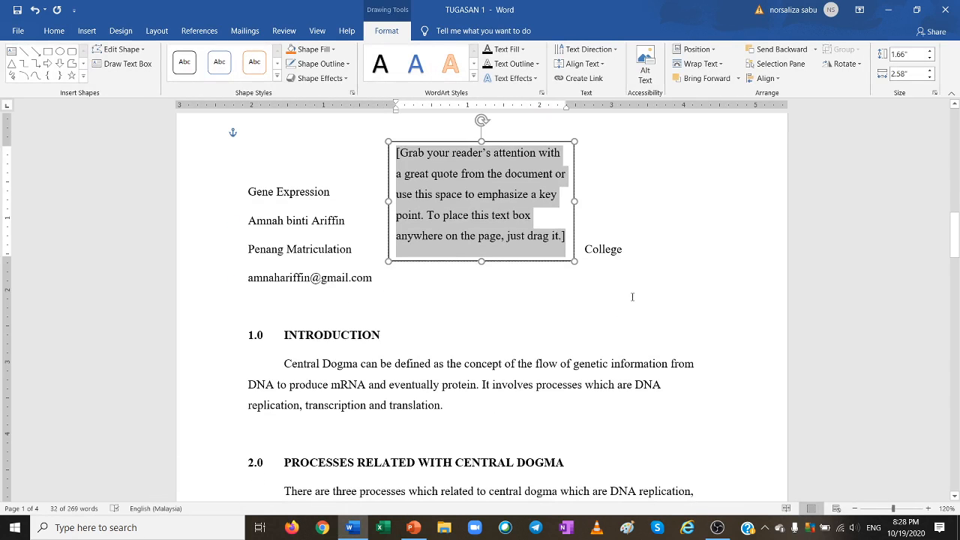
{"action": "key", "text": "Delete"}
- Move the empty text box from the second page up to just below the logo on the first page
{"action": "scroll", "coordinate": [585, 352], "scroll_direction": "up", "scroll_amount": 1}
{"action": "left_click", "coordinate": [539, 415]}
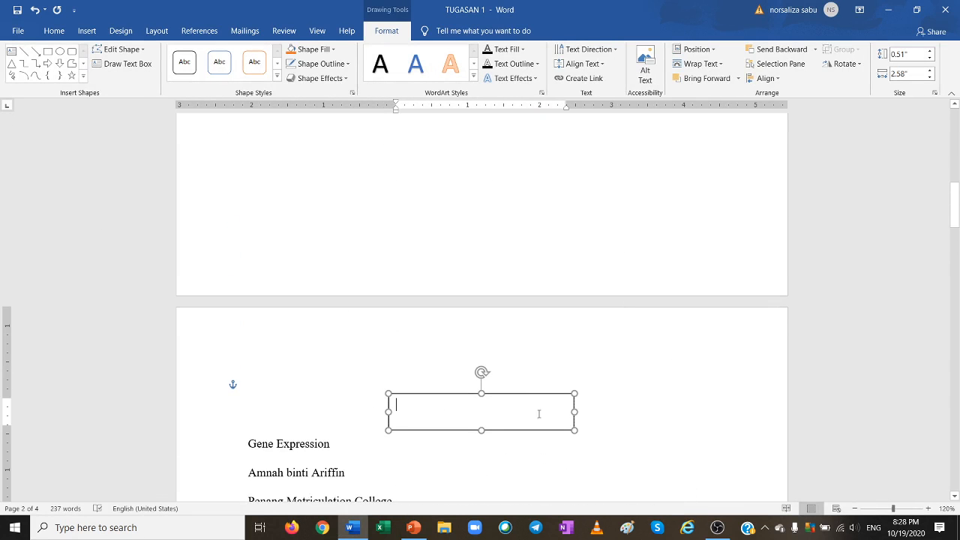
{"action": "left_click_drag", "start_coordinate": [527, 399], "coordinate": [510, 150]}
{"action": "scroll", "coordinate": [568, 248], "scroll_direction": "up", "scroll_amount": 3}
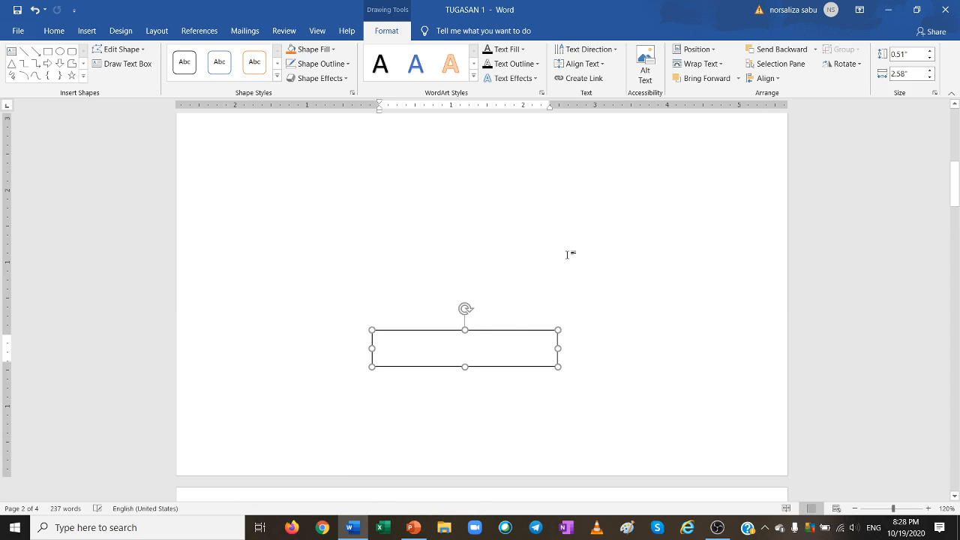
{"action": "left_click_drag", "start_coordinate": [516, 338], "coordinate": [531, 145]}
{"action": "scroll", "coordinate": [575, 265], "scroll_direction": "up", "scroll_amount": 3}
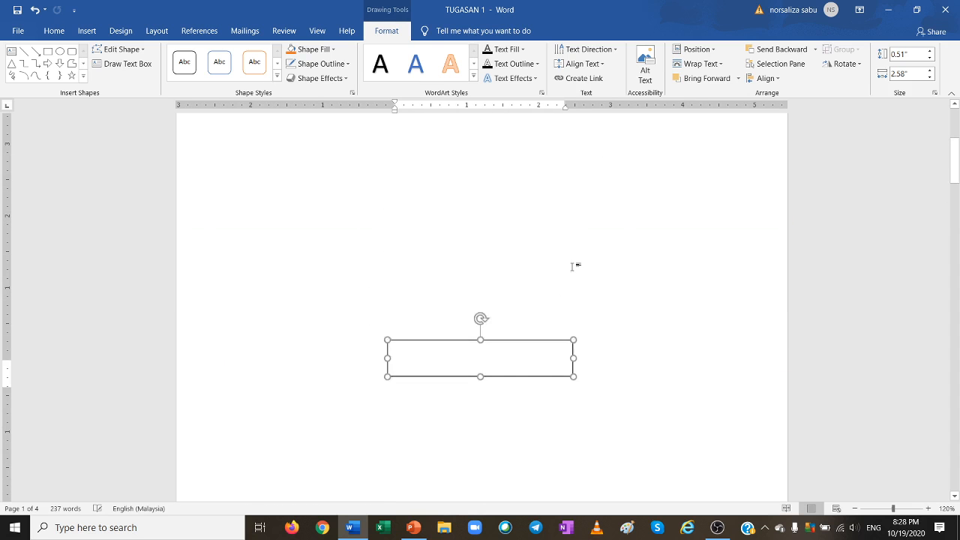
{"action": "left_click_drag", "start_coordinate": [535, 360], "coordinate": [526, 167]}
{"action": "scroll", "coordinate": [548, 222], "scroll_direction": "up", "scroll_amount": 2}
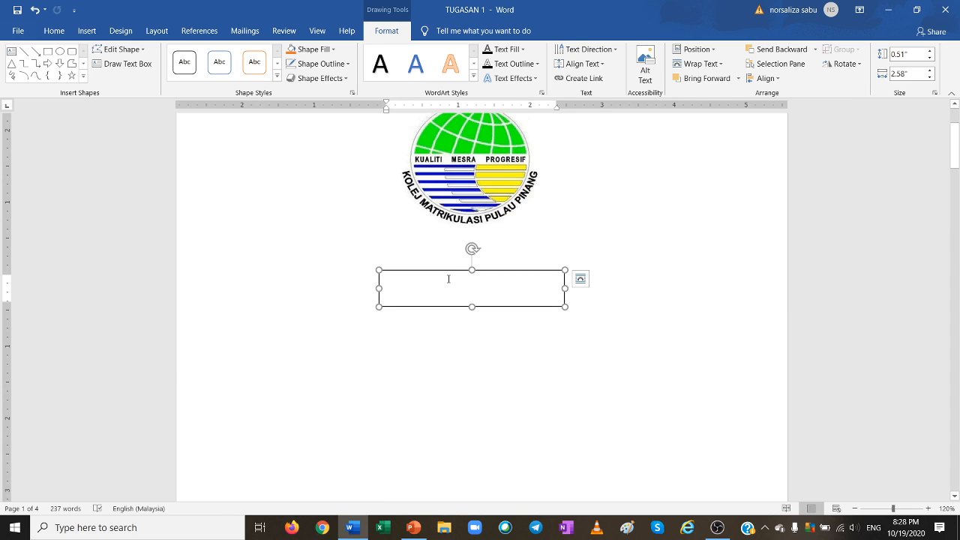
- Copy the line PENANG MATRICULATION COLLEGE from the PowerPoint front cover example and paste it into the text box below the logo in Word
{"action": "left_click", "coordinate": [413, 528]}
{"action": "left_click", "coordinate": [433, 235]}
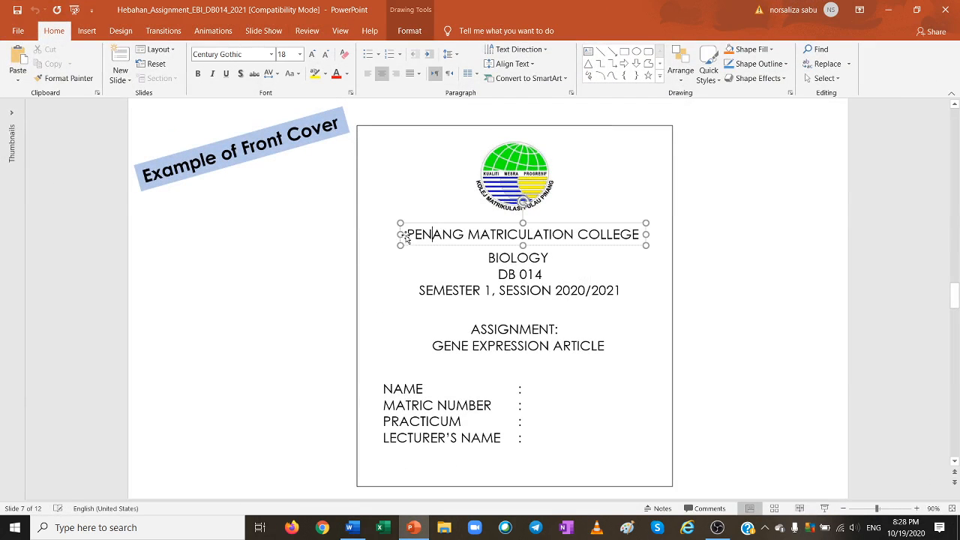
{"action": "left_click", "coordinate": [406, 236]}
{"action": "left_click_drag", "start_coordinate": [409, 234], "coordinate": [628, 234]}
{"action": "left_click", "coordinate": [49, 64]}
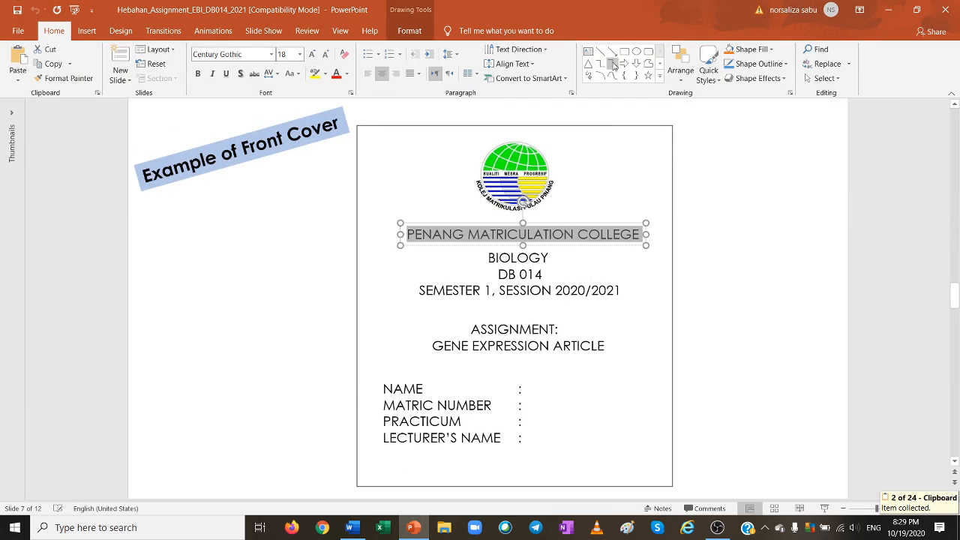
{"action": "left_click", "coordinate": [891, 15]}
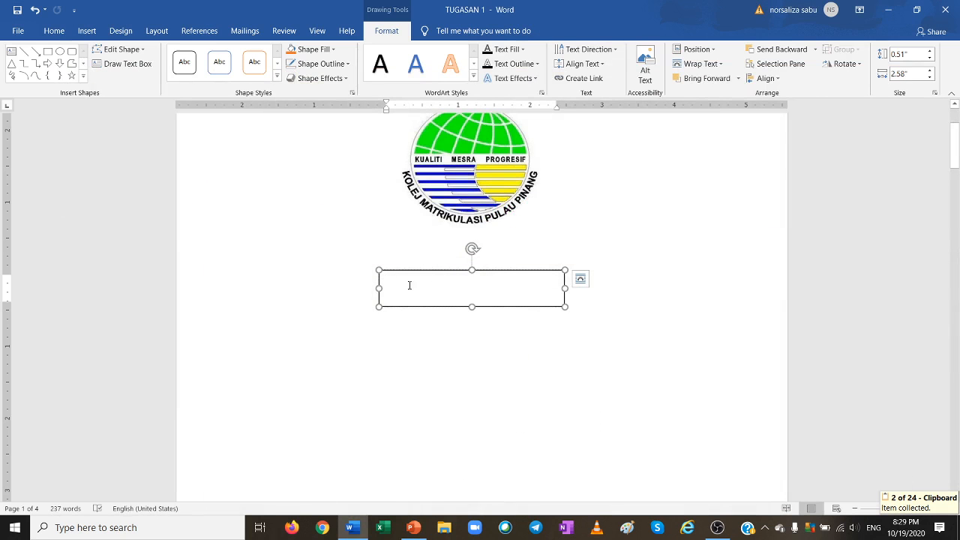
{"action": "left_click", "coordinate": [54, 30]}
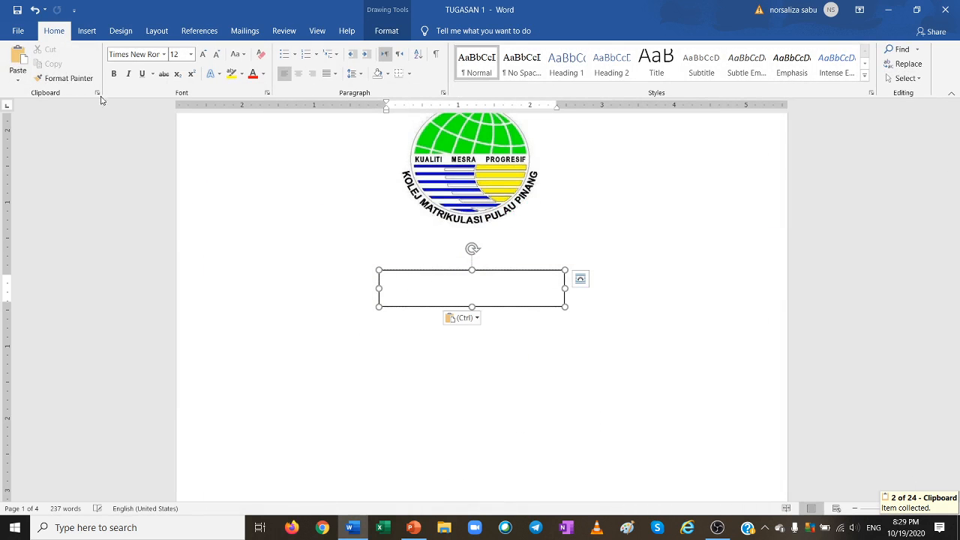
{"action": "left_click", "coordinate": [18, 64]}
- Widen the college name text box on both sides and centre its PENANG MATRICULATION COLLEGE text
{"action": "left_click_drag", "start_coordinate": [564, 312], "coordinate": [641, 308]}
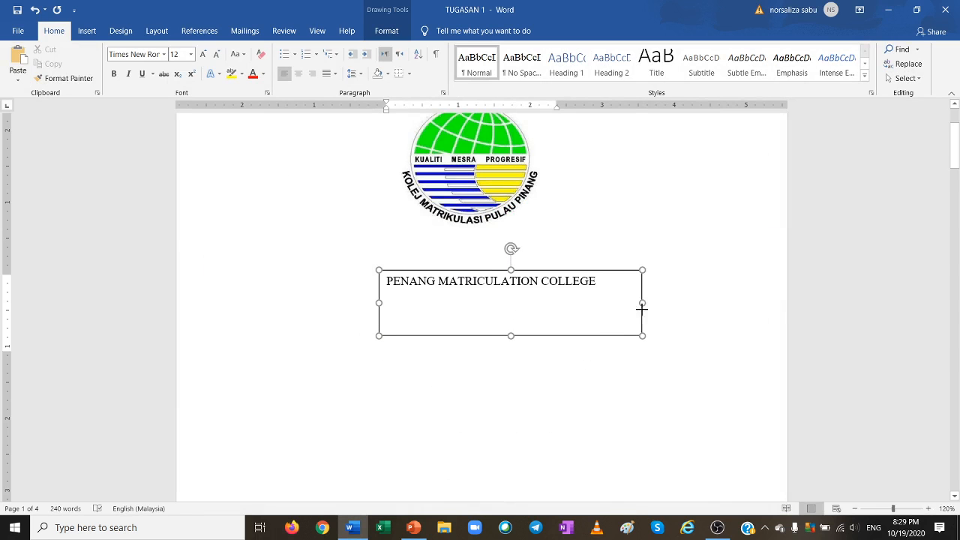
{"action": "scroll", "coordinate": [375, 304], "scroll_direction": "up", "scroll_amount": 1}
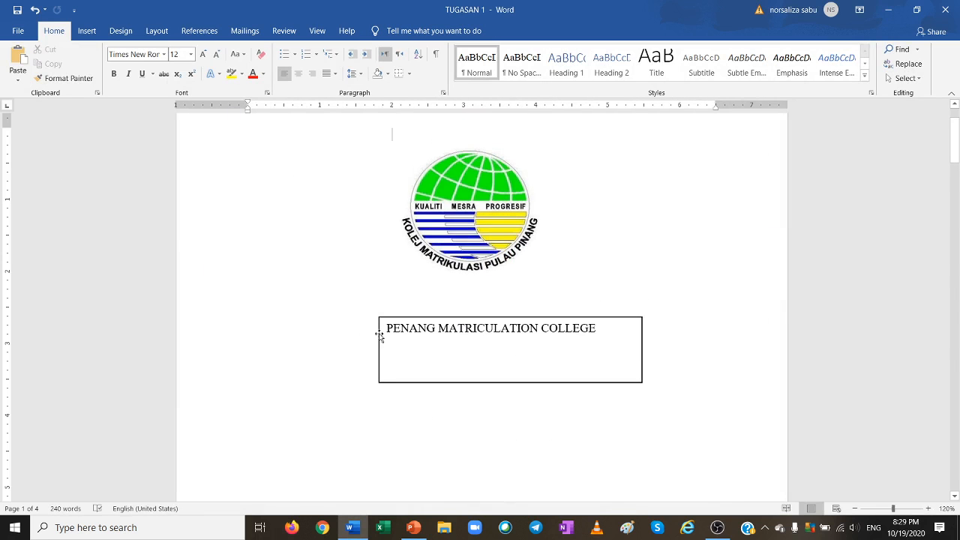
{"action": "left_click", "coordinate": [379, 333]}
{"action": "left_click_drag", "start_coordinate": [379, 350], "coordinate": [347, 350]}
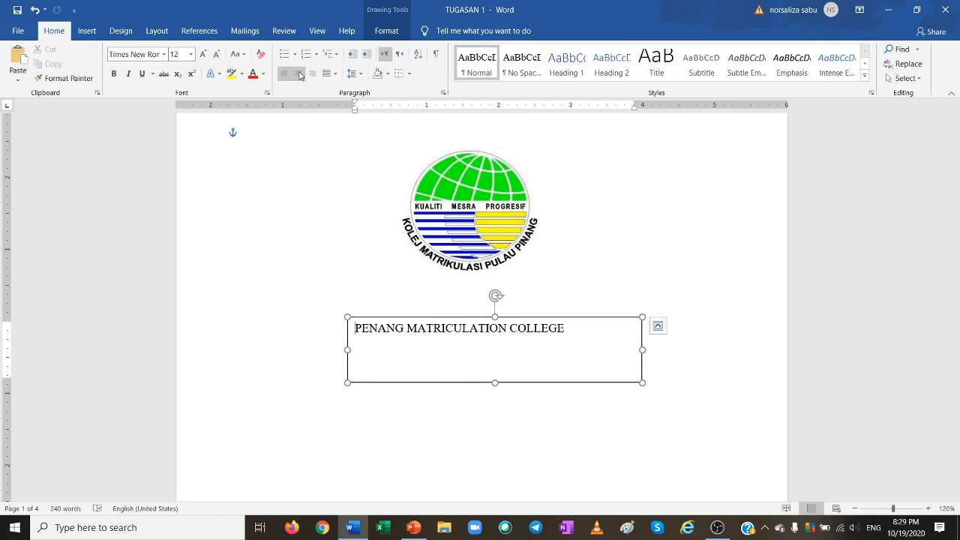
{"action": "left_click_drag", "start_coordinate": [358, 328], "coordinate": [512, 315]}
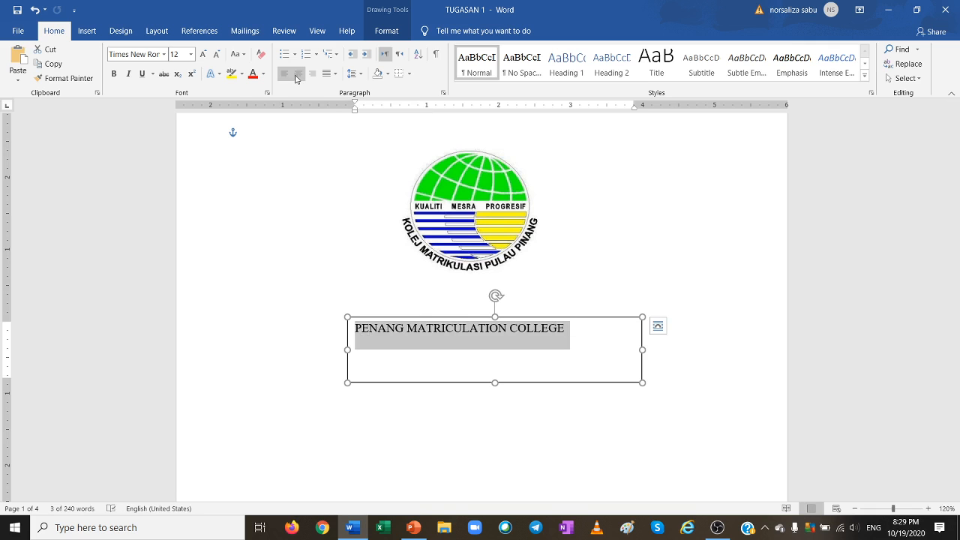
{"action": "left_click", "coordinate": [298, 73]}
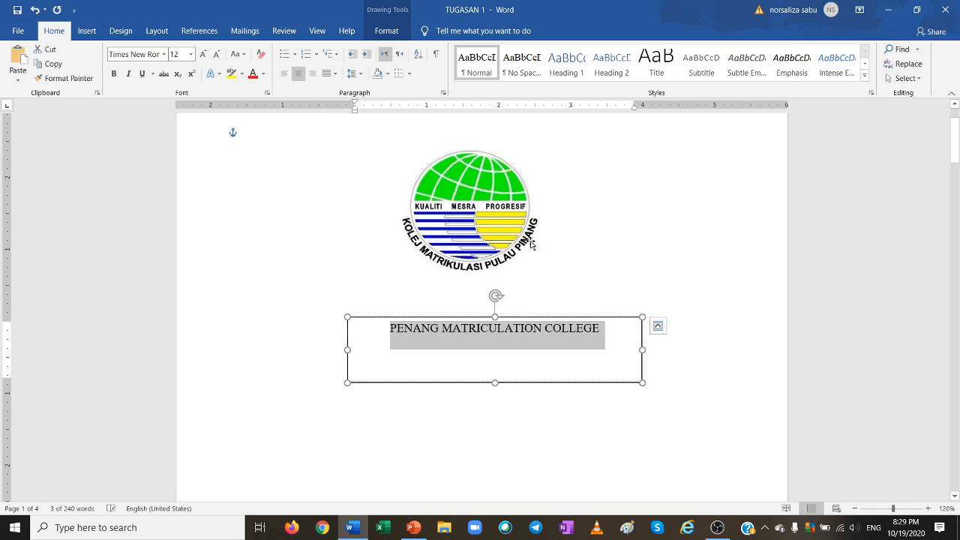
- Make the PENANG MATRICULATION COLLEGE text bold and set its font size to 20
{"action": "left_click", "coordinate": [114, 73]}
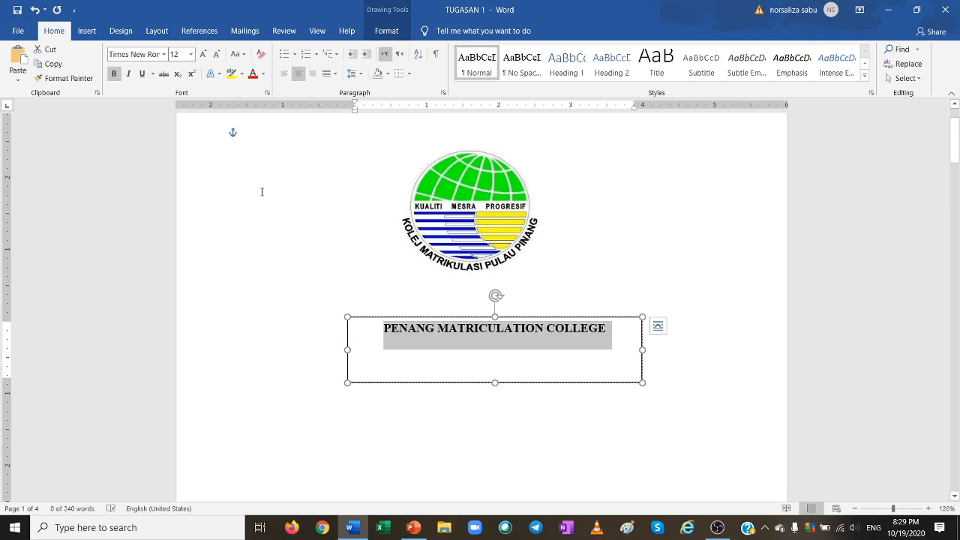
{"action": "left_click", "coordinate": [191, 55]}
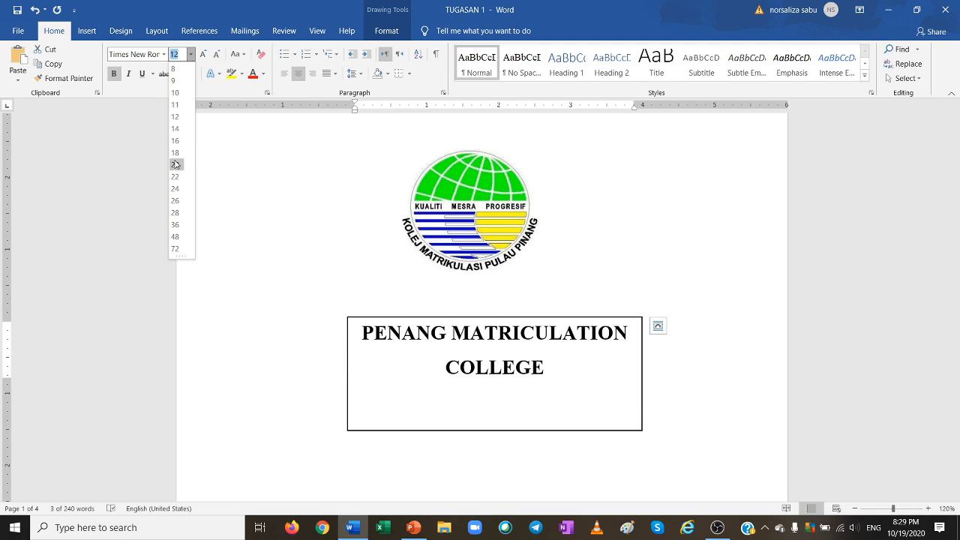
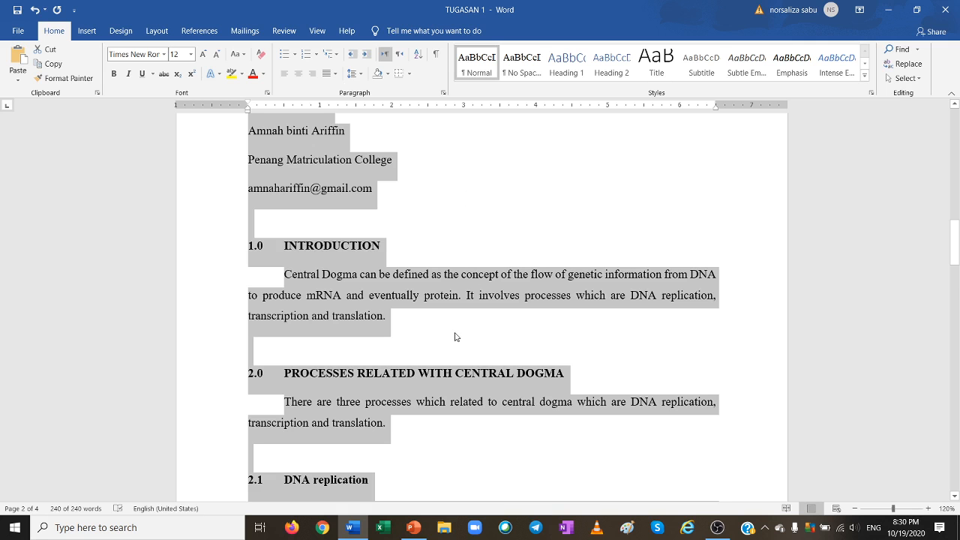
- Look through the cover page and the article text on the second page, and clear the text selection
{"action": "scroll", "coordinate": [454, 337], "scroll_direction": "down", "scroll_amount": 4}
{"action": "scroll", "coordinate": [454, 337], "scroll_direction": "up", "scroll_amount": 7}
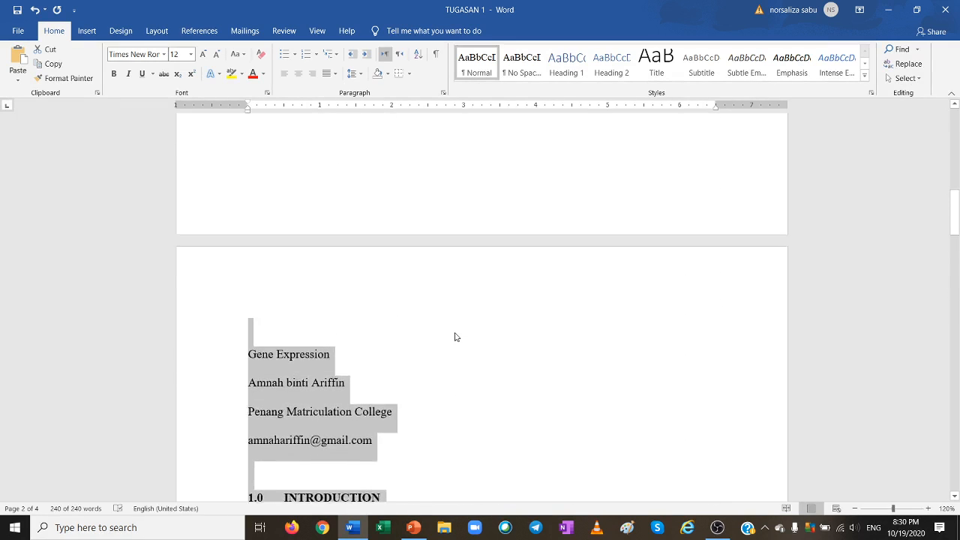
{"action": "scroll", "coordinate": [454, 337], "scroll_direction": "up", "scroll_amount": 10}
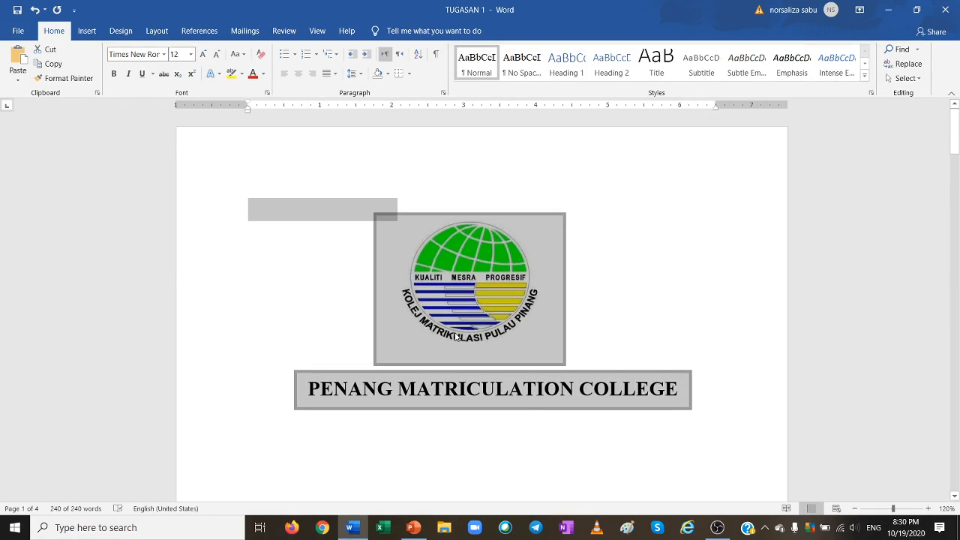
{"action": "scroll", "coordinate": [475, 358], "scroll_direction": "down", "scroll_amount": 8}
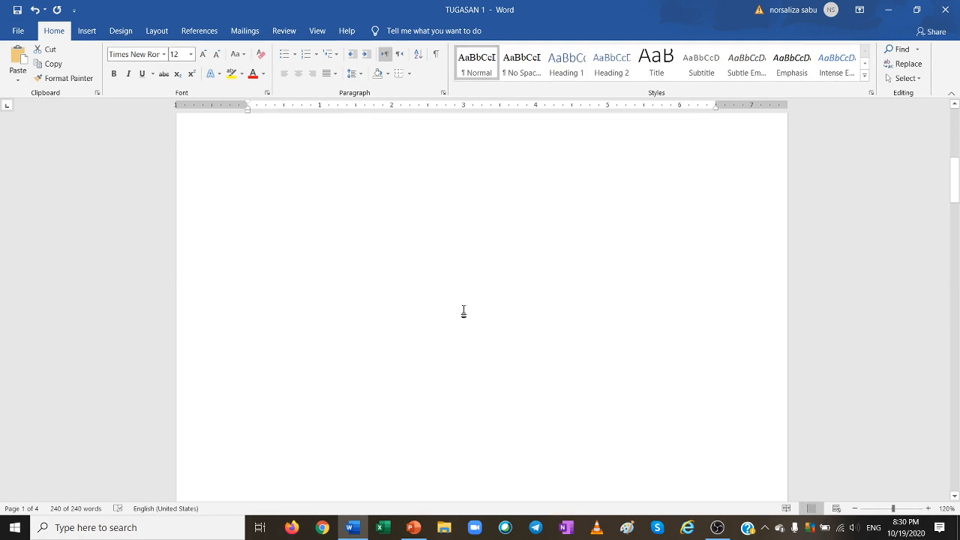
{"action": "scroll", "coordinate": [464, 311], "scroll_direction": "down", "scroll_amount": 6}
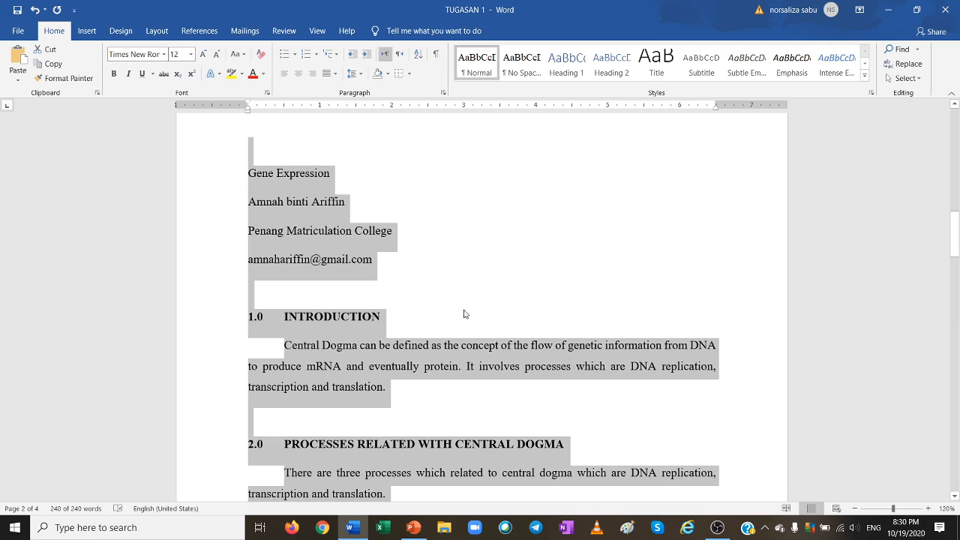
{"action": "scroll", "coordinate": [464, 313], "scroll_direction": "down", "scroll_amount": 1}
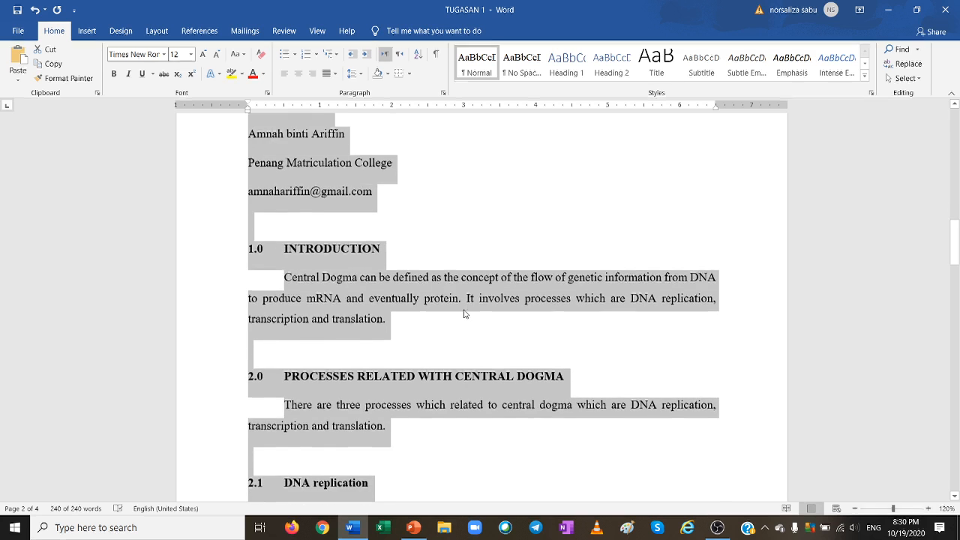
{"action": "left_click", "coordinate": [443, 328]}
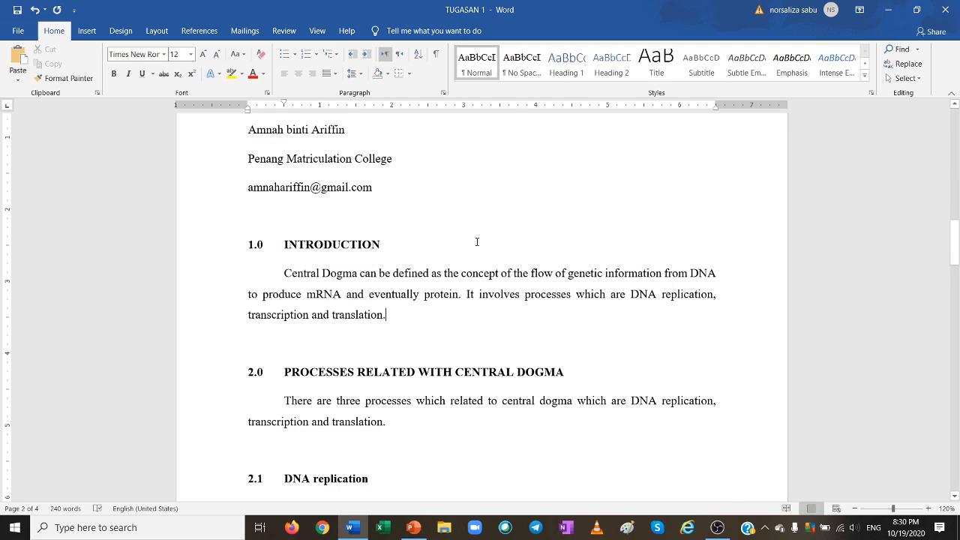
- Place the cursor on the blank line above the Gene Expression title and open the custom margin settings
{"action": "scroll", "coordinate": [476, 241], "scroll_direction": "up", "scroll_amount": 3}
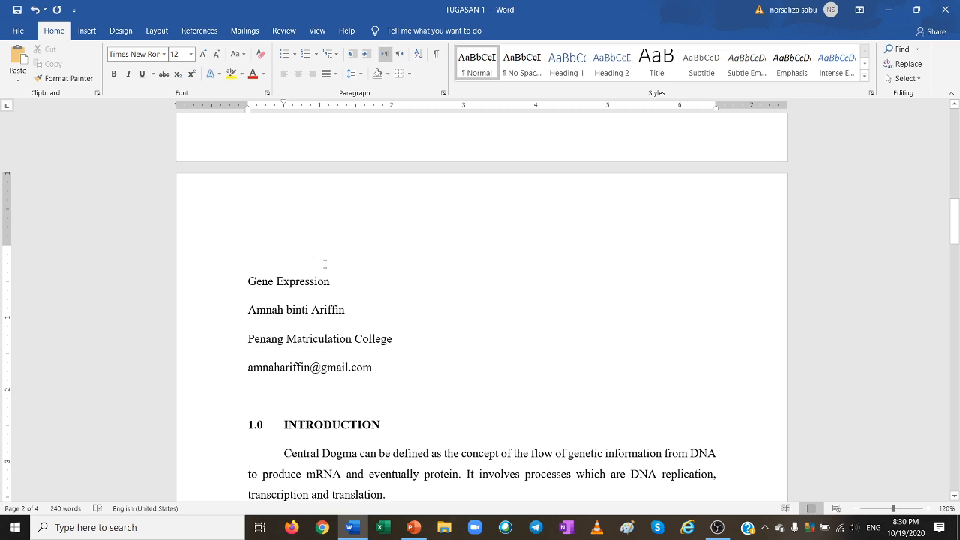
{"action": "left_click", "coordinate": [251, 248]}
{"action": "left_click", "coordinate": [158, 33]}
{"action": "left_click", "coordinate": [23, 83]}
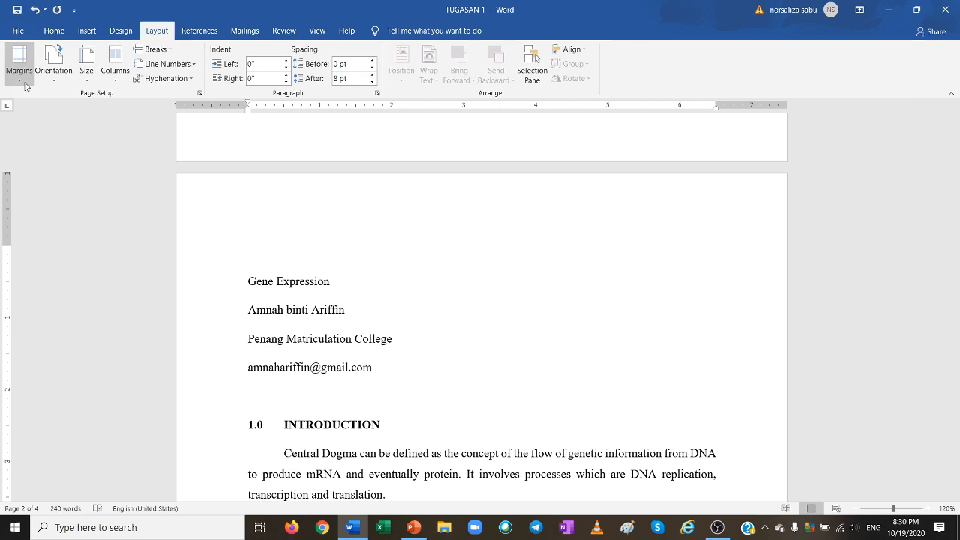
{"action": "left_click", "coordinate": [61, 396]}
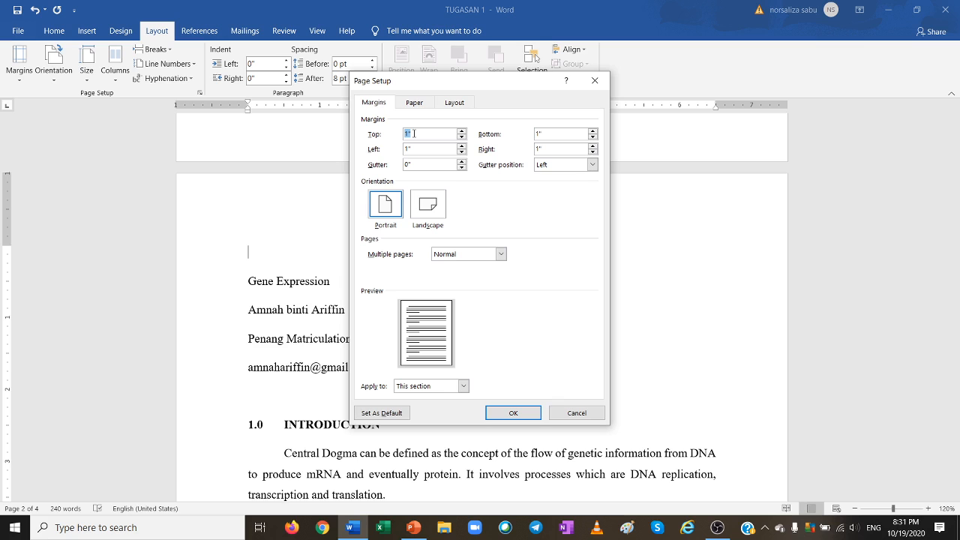
{"action": "type", "text": "2.54"}
{"action": "key", "text": "BackSpace"}
{"action": "key", "text": "BackSpace"}
{"action": "key", "text": "BackSpace"}
{"action": "key", "text": "BackSpace"}
- Set the top margin to 1 inch and apply the margin settings to the whole document
{"action": "type", "text": "1"}
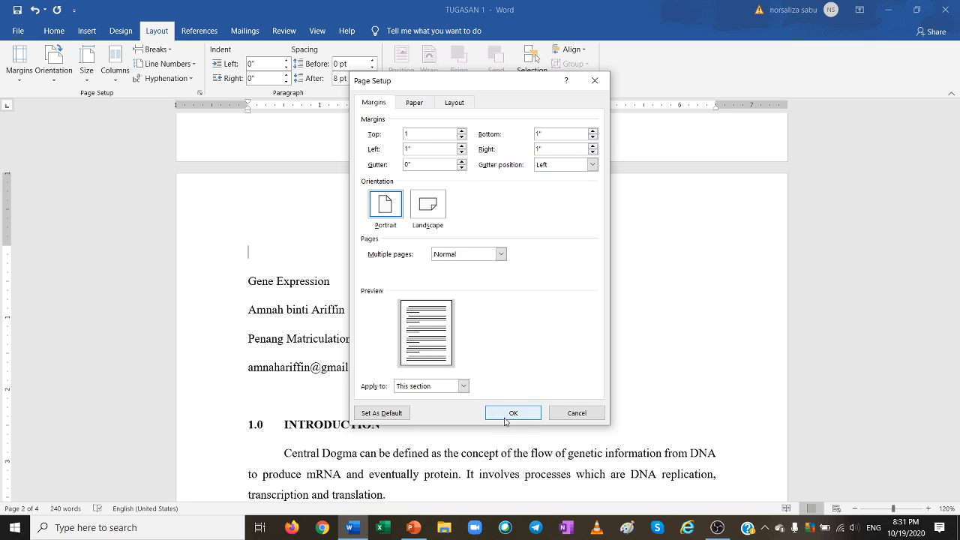
{"action": "left_click", "coordinate": [465, 387]}
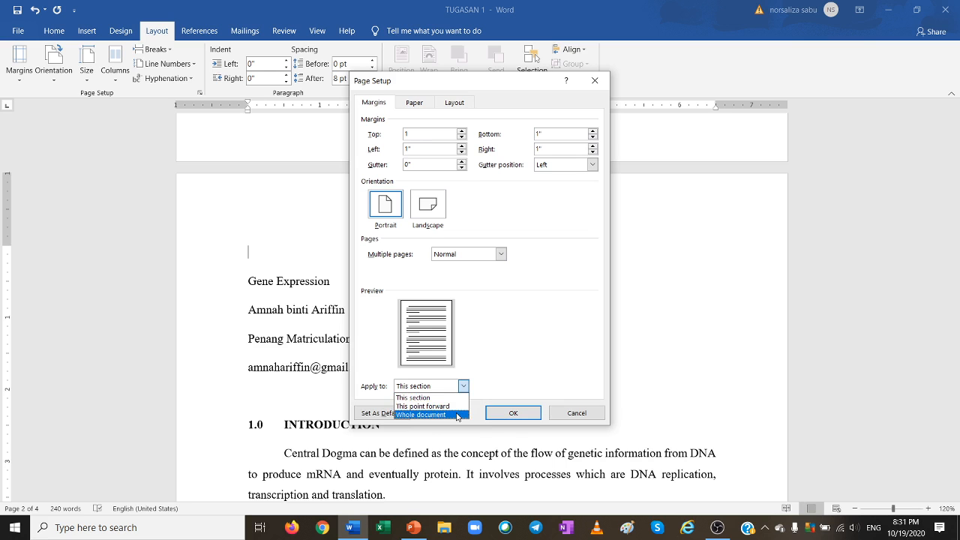
{"action": "left_click", "coordinate": [458, 415]}
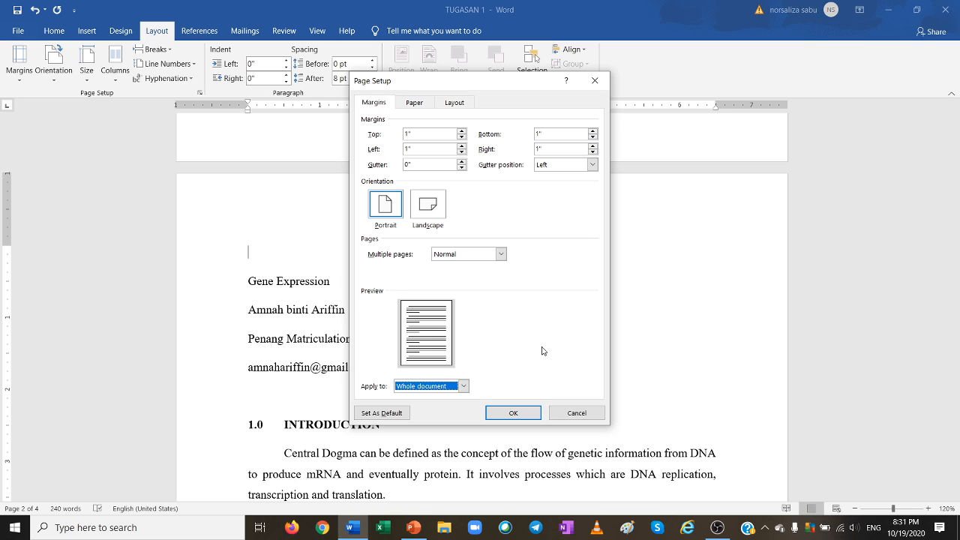
{"action": "left_click", "coordinate": [519, 416]}
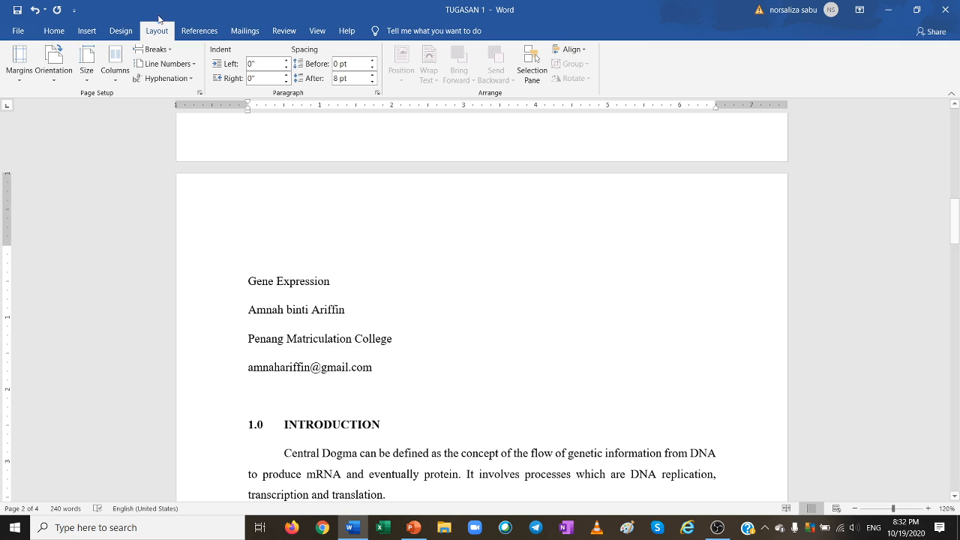
- Format the article text in two equal-width columns, applied from this point forward
{"action": "left_click", "coordinate": [116, 81]}
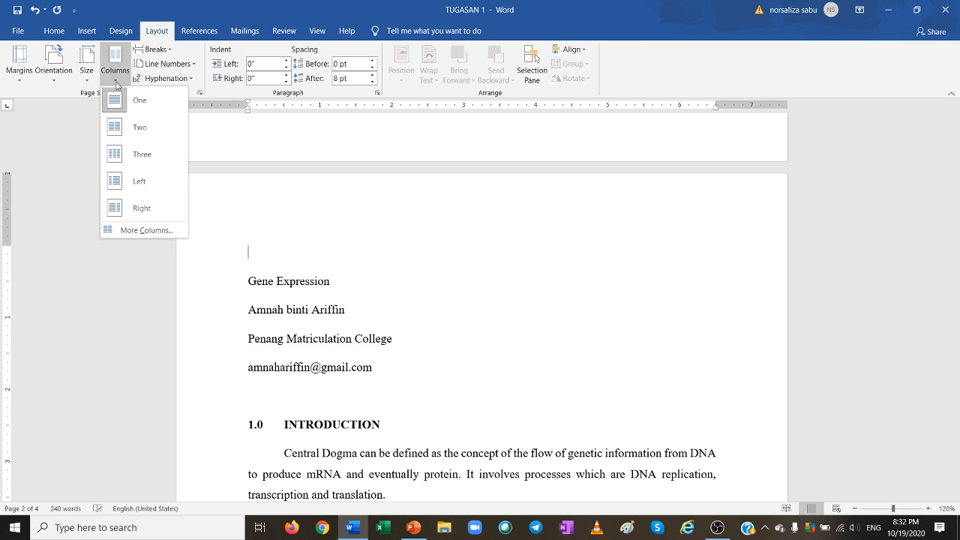
{"action": "left_click", "coordinate": [148, 231]}
{"action": "left_click", "coordinate": [431, 190]}
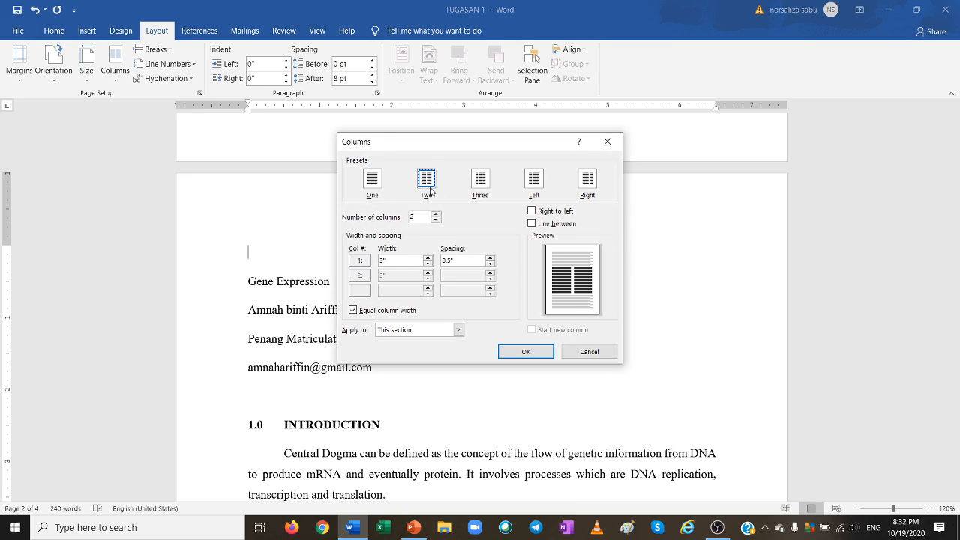
{"action": "left_click", "coordinate": [459, 330]}
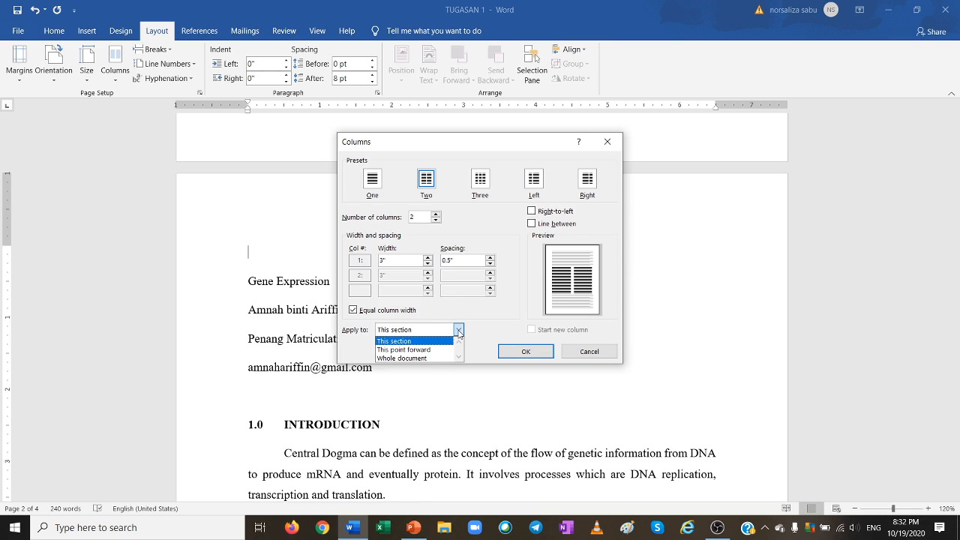
{"action": "left_click", "coordinate": [447, 342]}
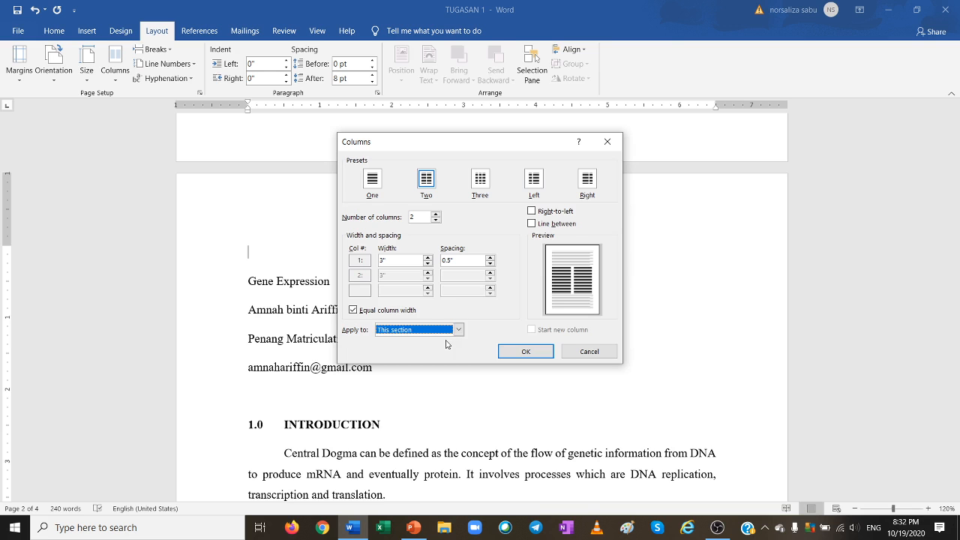
{"action": "left_click", "coordinate": [458, 330]}
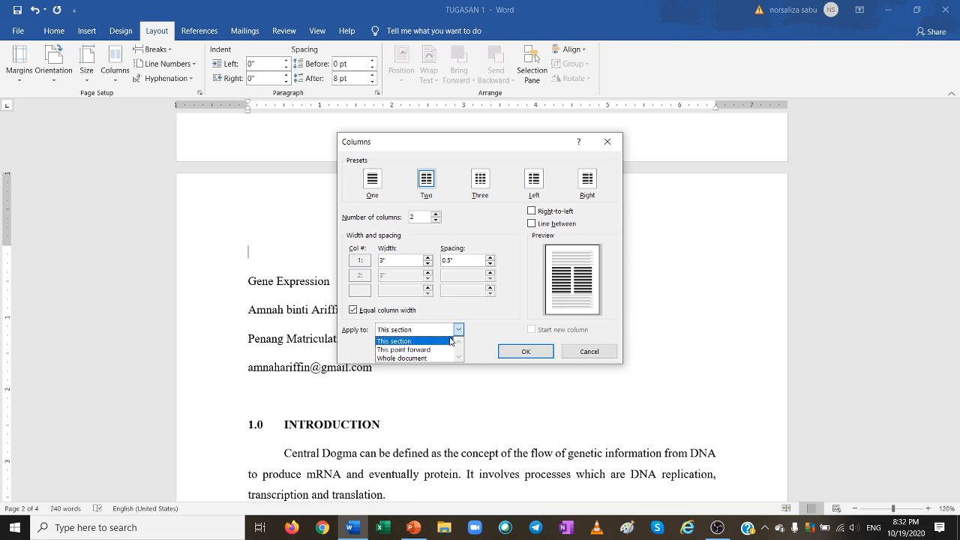
{"action": "left_click", "coordinate": [440, 350]}
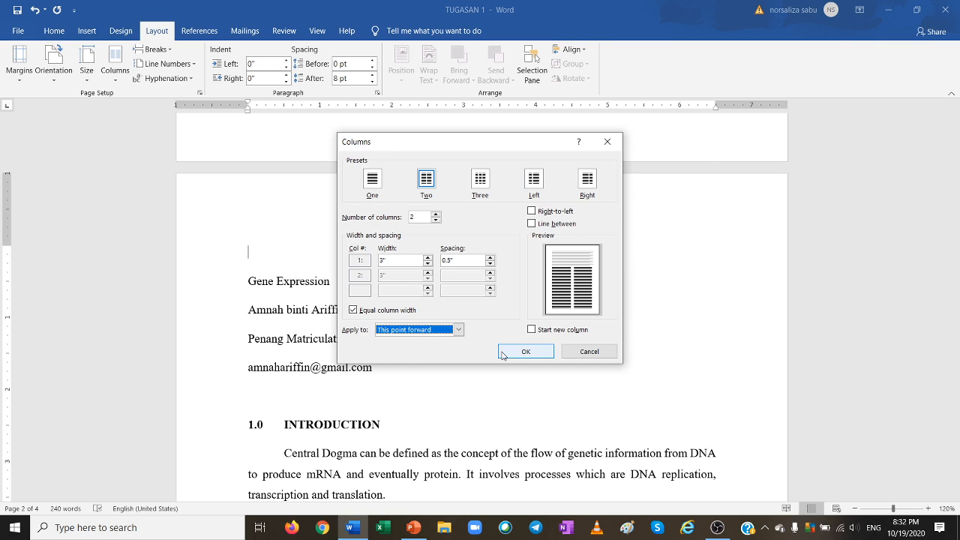
{"action": "left_click", "coordinate": [526, 351]}
- Insert blank lines at the start of the second column so its text begins level with the 1.0 INTRODUCTION heading
{"action": "scroll", "coordinate": [641, 350], "scroll_direction": "down", "scroll_amount": 5}
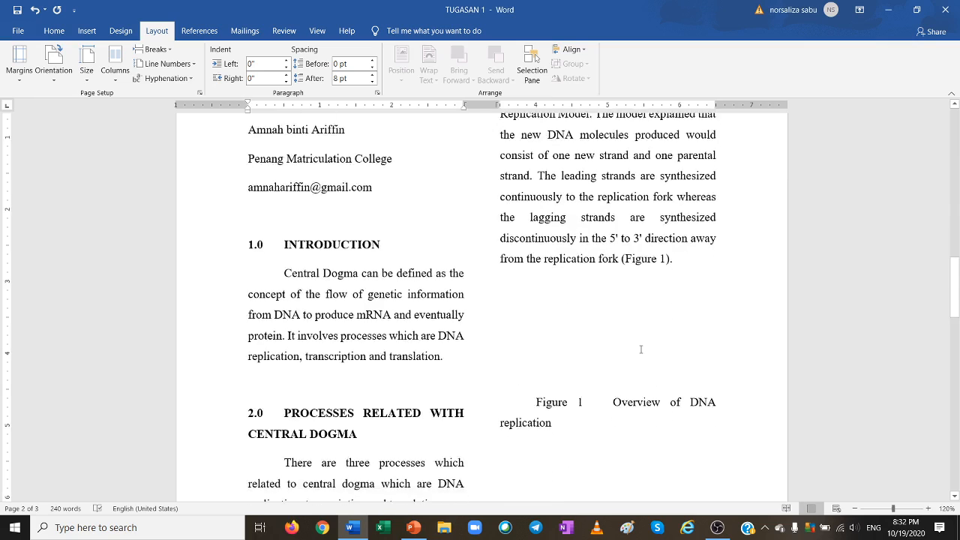
{"action": "scroll", "coordinate": [642, 349], "scroll_direction": "up", "scroll_amount": 5}
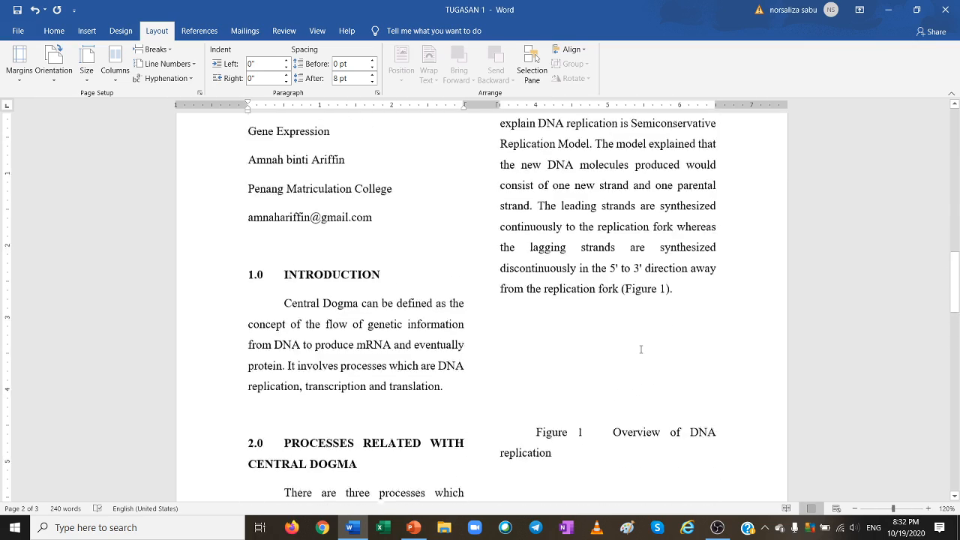
{"action": "left_click", "coordinate": [501, 216]}
{"action": "key", "text": "Return"}
{"action": "key", "text": "Return"}
{"action": "key", "text": "Return"}
{"action": "key", "text": "Return"}
{"action": "key", "text": "Tab"}
{"action": "key", "text": "Return"}
{"action": "key", "text": "Return"}
{"action": "key", "text": "Return"}
{"action": "key", "text": "Return"}
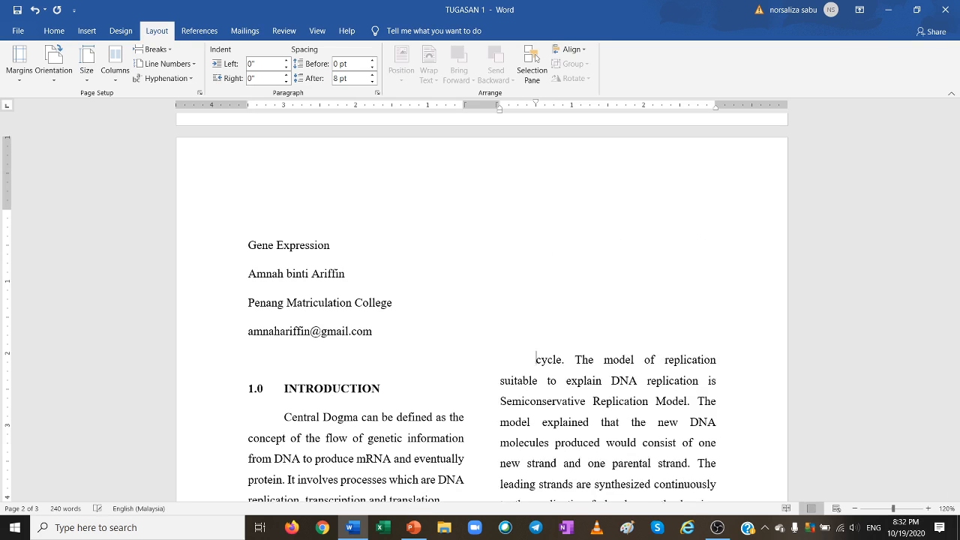
{"action": "scroll", "coordinate": [592, 283], "scroll_direction": "down", "scroll_amount": 2}
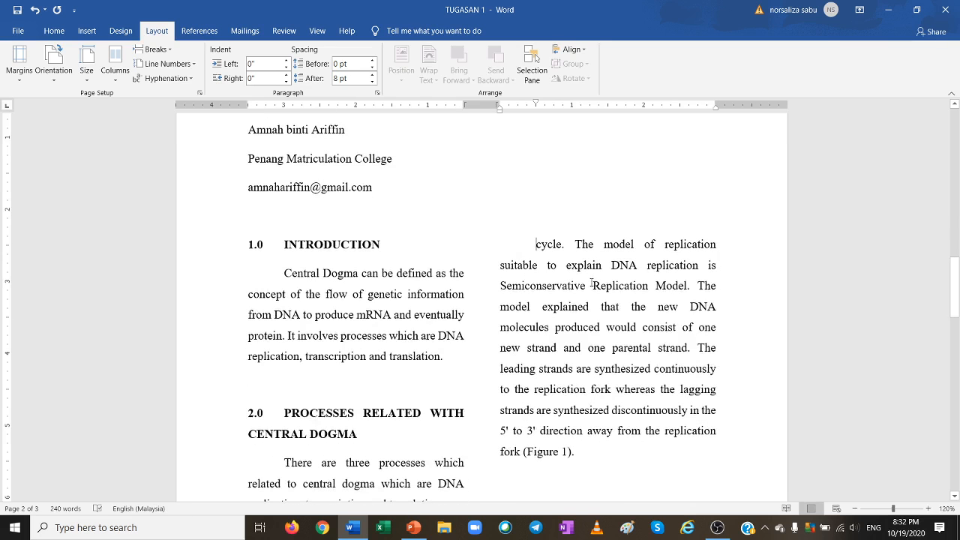
{"action": "scroll", "coordinate": [592, 283], "scroll_direction": "up", "scroll_amount": 2}
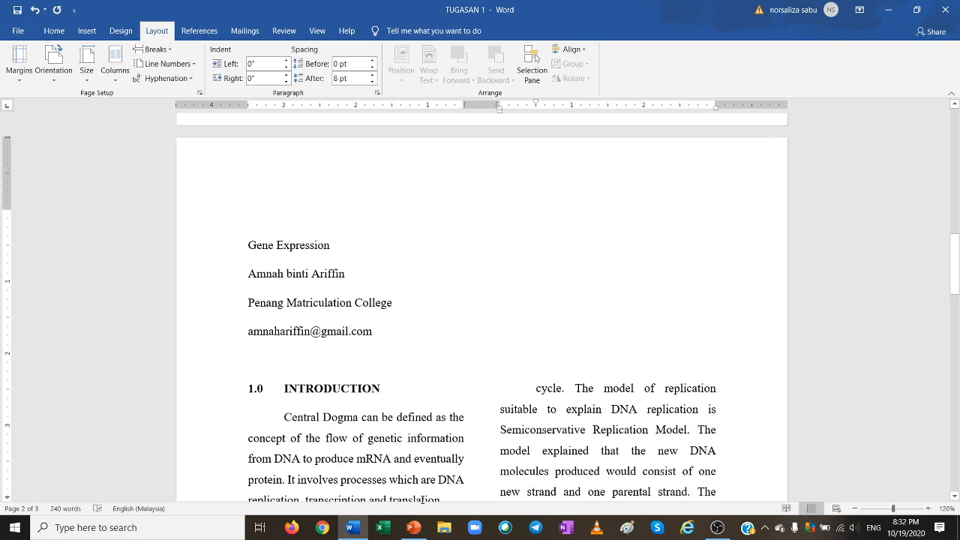
- Switch to PowerPoint, check the article layout on the "Follow the margins shown" slide, and return to Word
{"action": "left_click", "coordinate": [417, 525]}
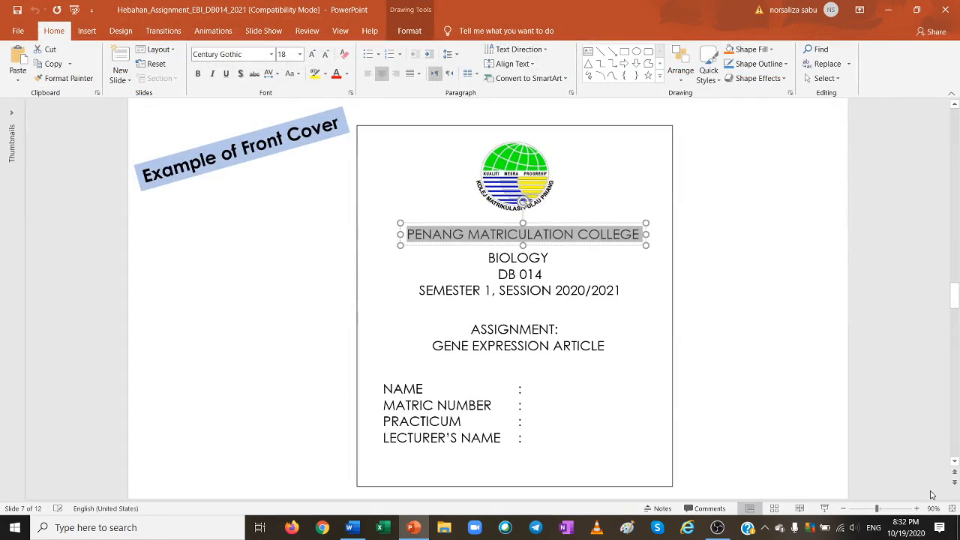
{"action": "left_click", "coordinate": [955, 483]}
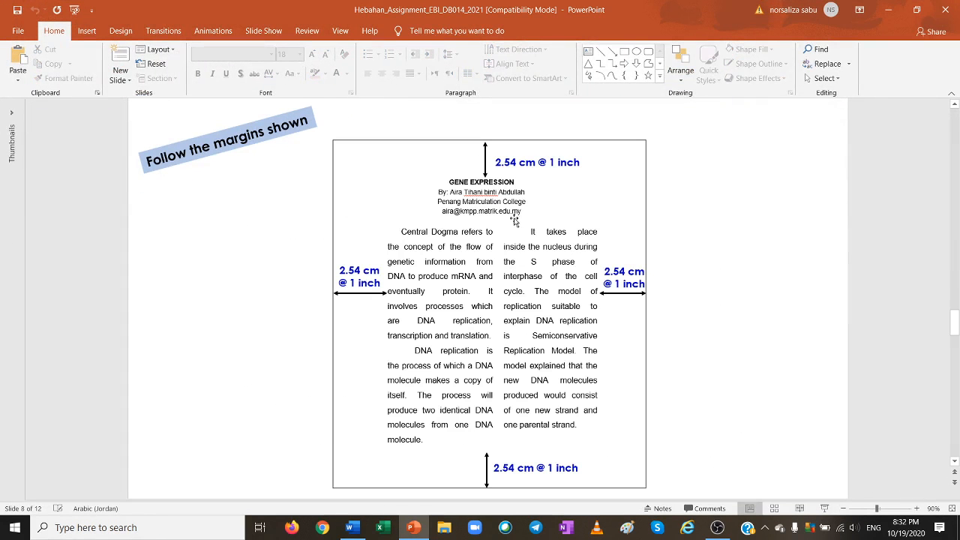
{"action": "left_click", "coordinate": [888, 10]}
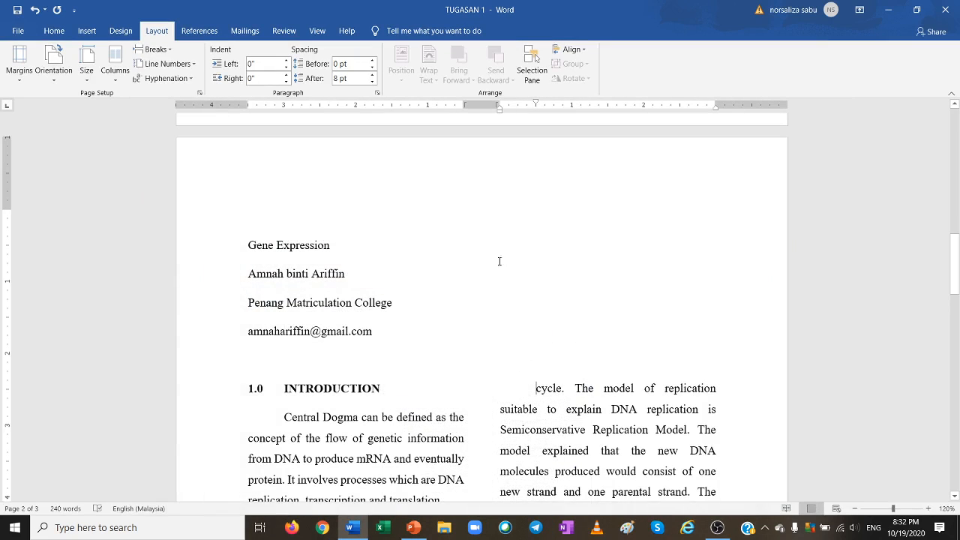
- Insert a simple text box above the Gene Expression title on the second page and clear its placeholder text
{"action": "left_click", "coordinate": [288, 227]}
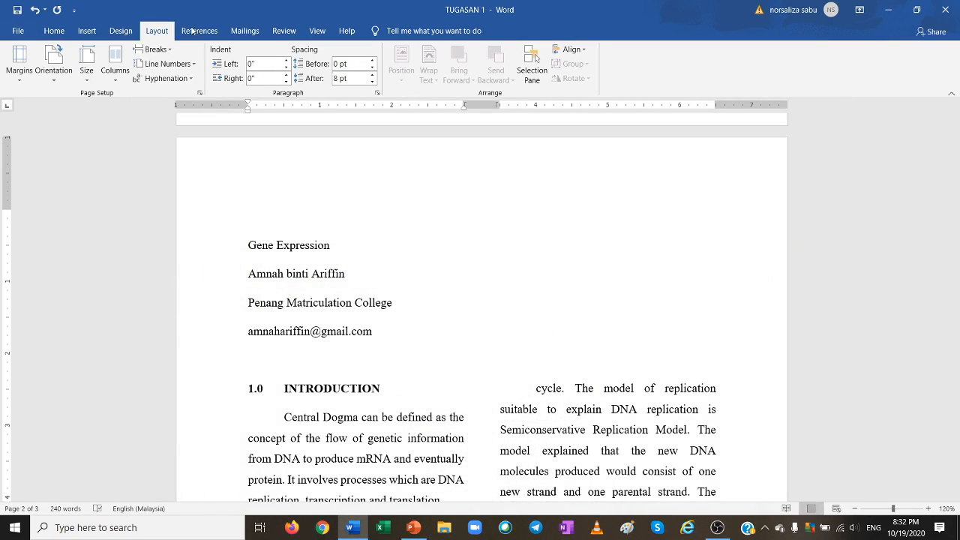
{"action": "left_click", "coordinate": [54, 31]}
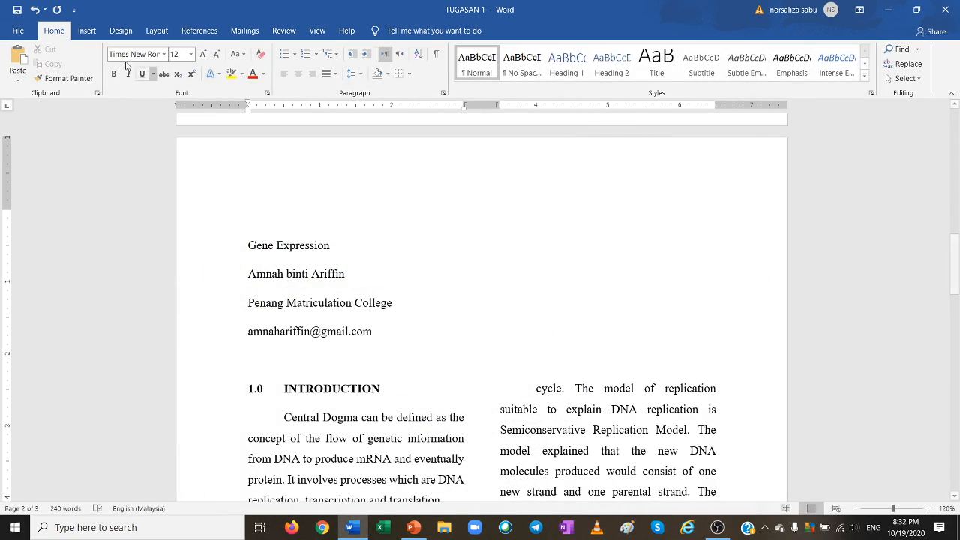
{"action": "left_click", "coordinate": [87, 31]}
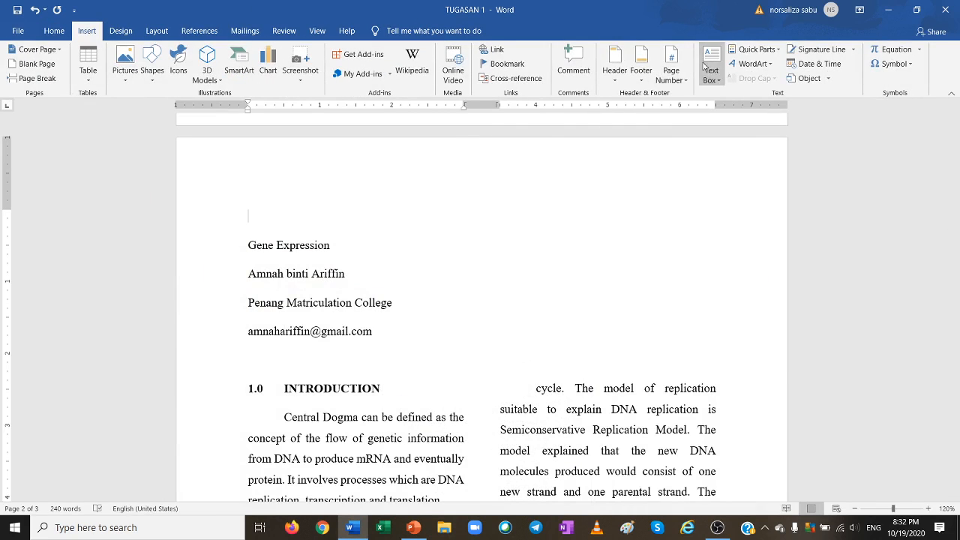
{"action": "left_click", "coordinate": [711, 66]}
{"action": "left_click", "coordinate": [737, 153]}
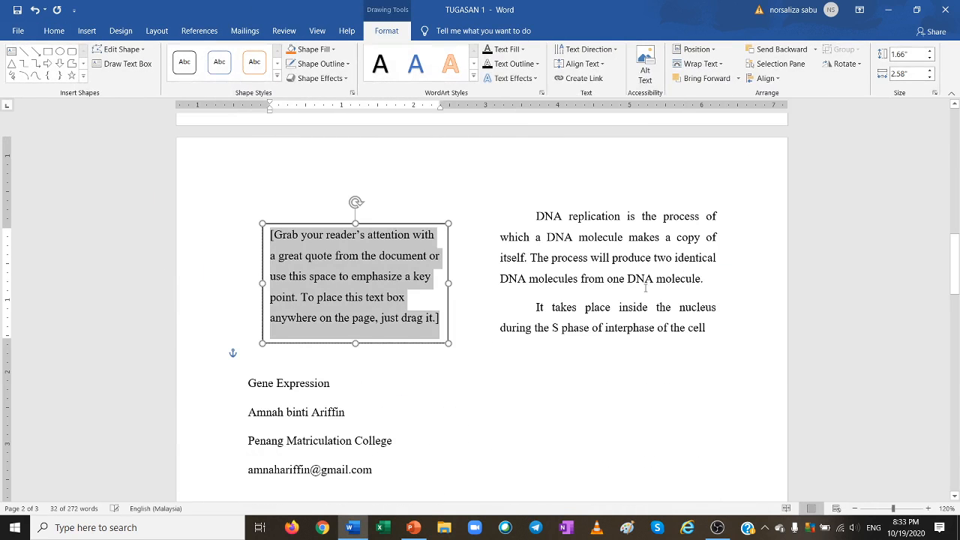
{"action": "key", "text": "Delete"}
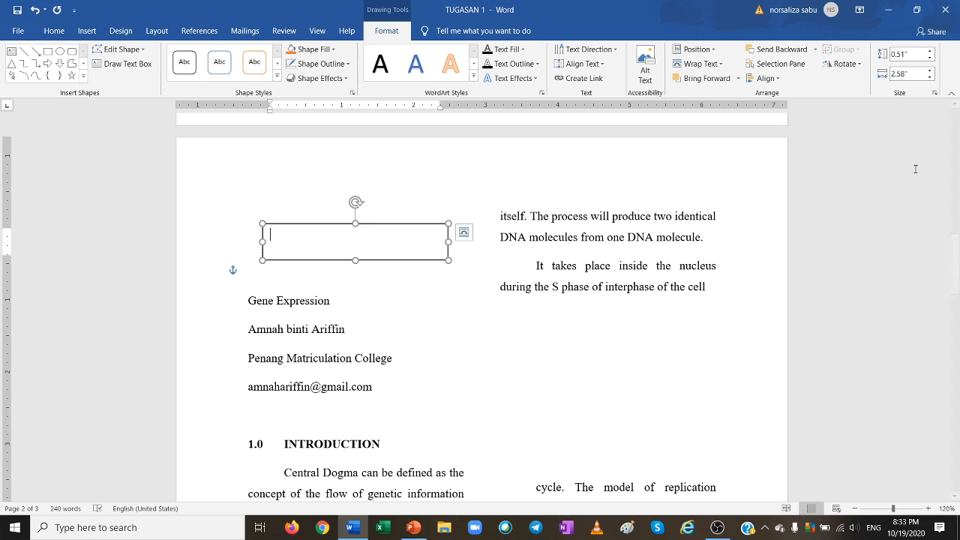
- Move the title, author, college and e-mail lines into the empty text box and shrink the box's height to fit them
{"action": "left_click_drag", "start_coordinate": [255, 302], "coordinate": [378, 394]}
{"action": "key", "text": "ctrl+c"}
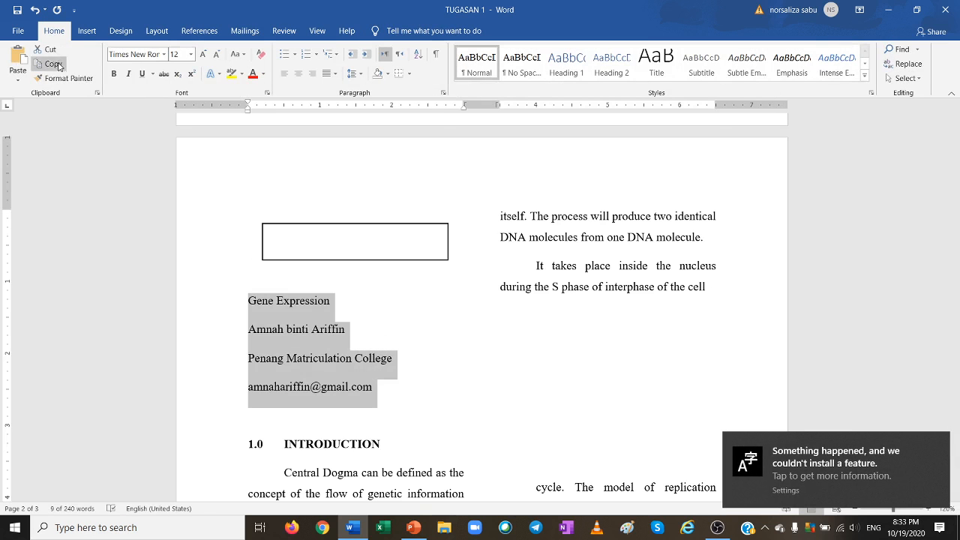
{"action": "left_click", "coordinate": [49, 52]}
{"action": "left_click", "coordinate": [302, 240]}
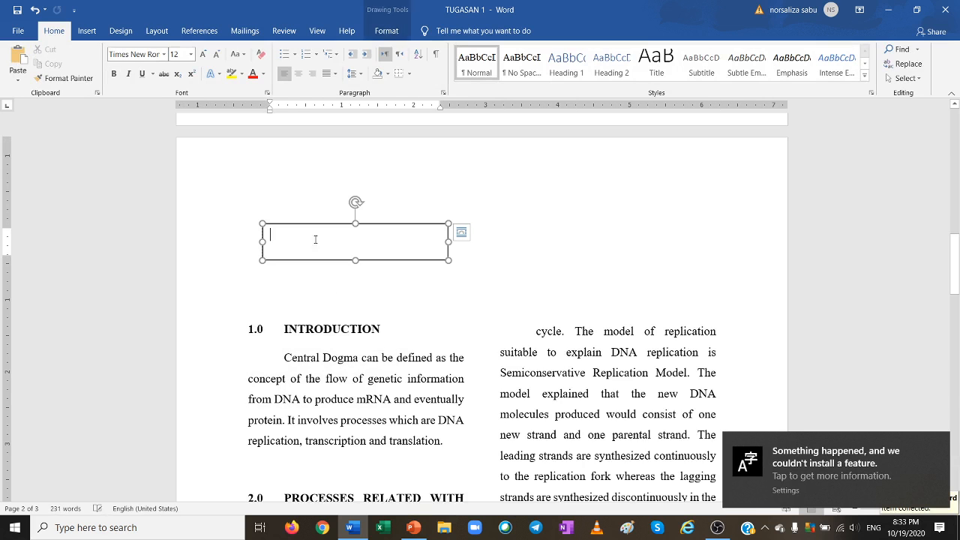
{"action": "left_click", "coordinate": [18, 58]}
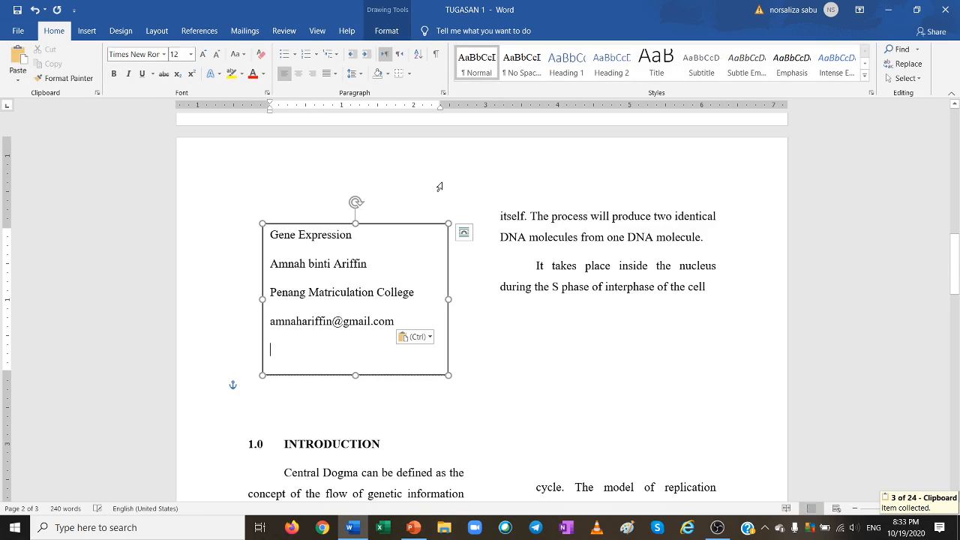
{"action": "left_click_drag", "start_coordinate": [358, 375], "coordinate": [358, 343]}
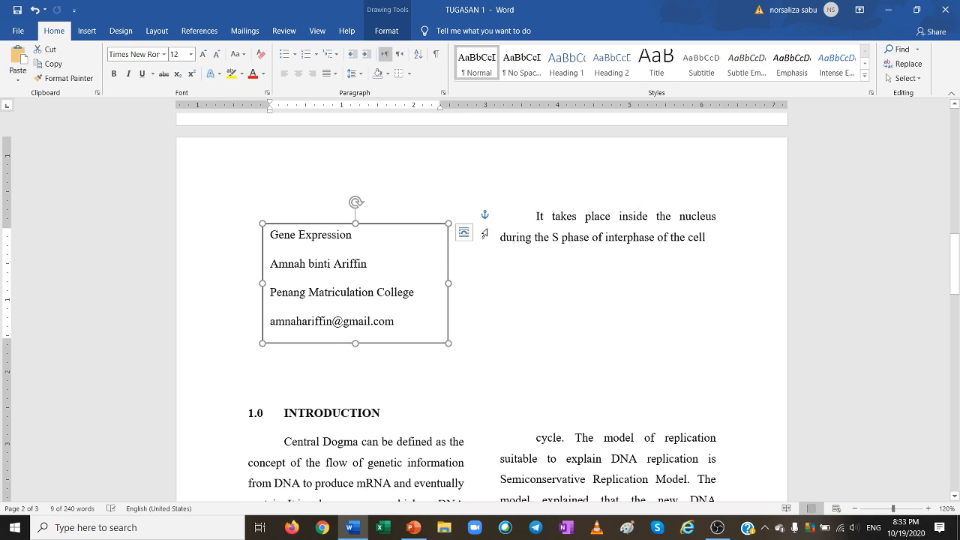
- Insert blank lines before "It takes place inside the nucleus" and the 1.0 INTRODUCTION heading to make room for the title box
{"action": "left_click", "coordinate": [509, 217]}
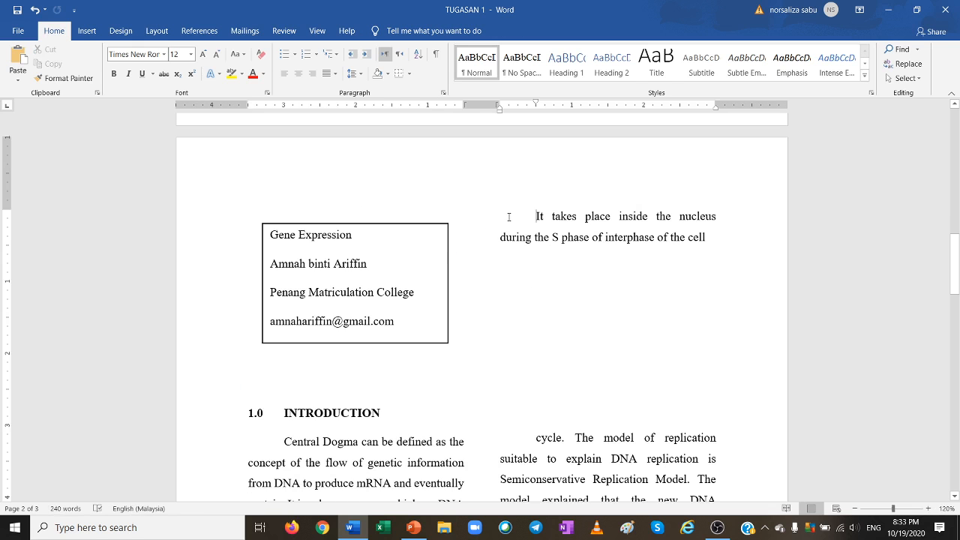
{"action": "key", "text": "Return"}
{"action": "key", "text": "Return"}
{"action": "key", "text": "Return"}
{"action": "key", "text": "Return"}
{"action": "key", "text": "Return"}
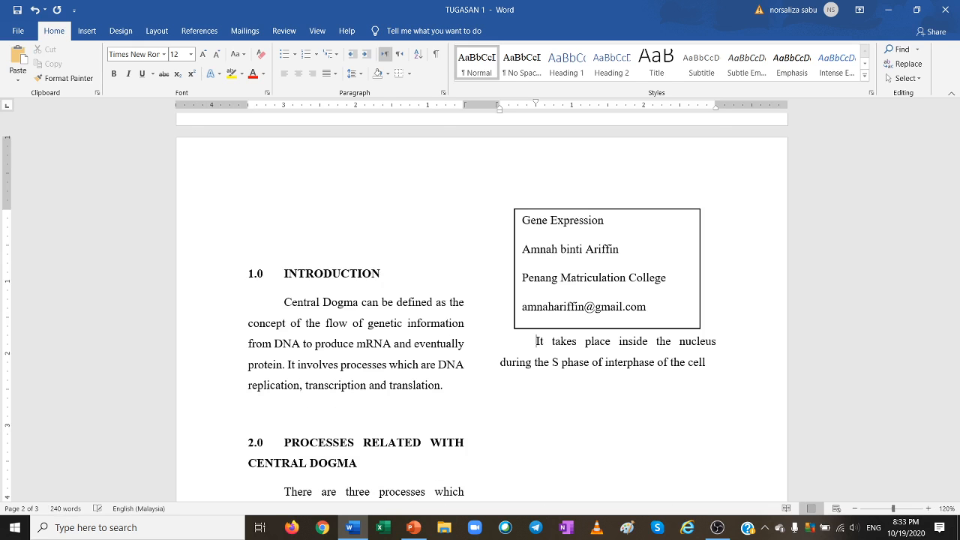
{"action": "left_click", "coordinate": [517, 213]}
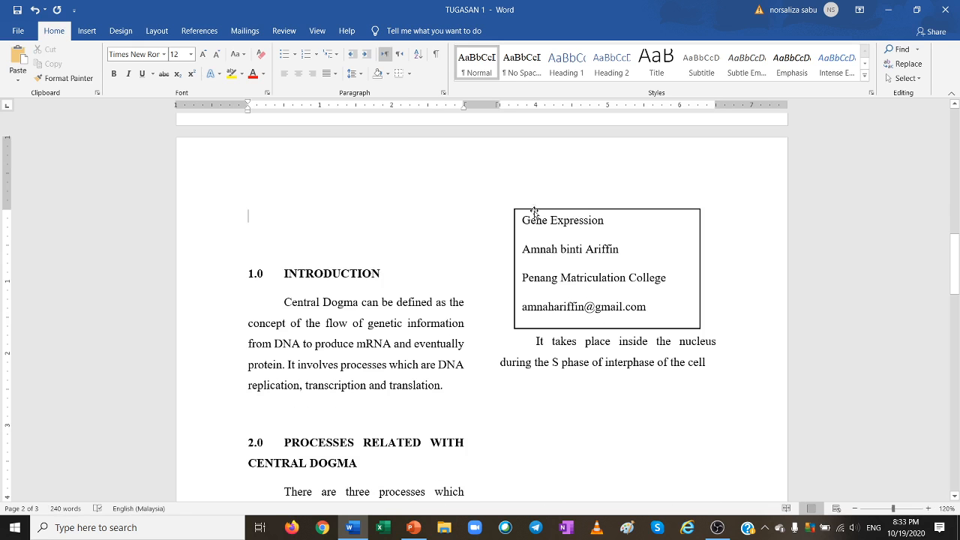
{"action": "key", "text": "Down"}
{"action": "key", "text": "Return"}
{"action": "key", "text": "Return"}
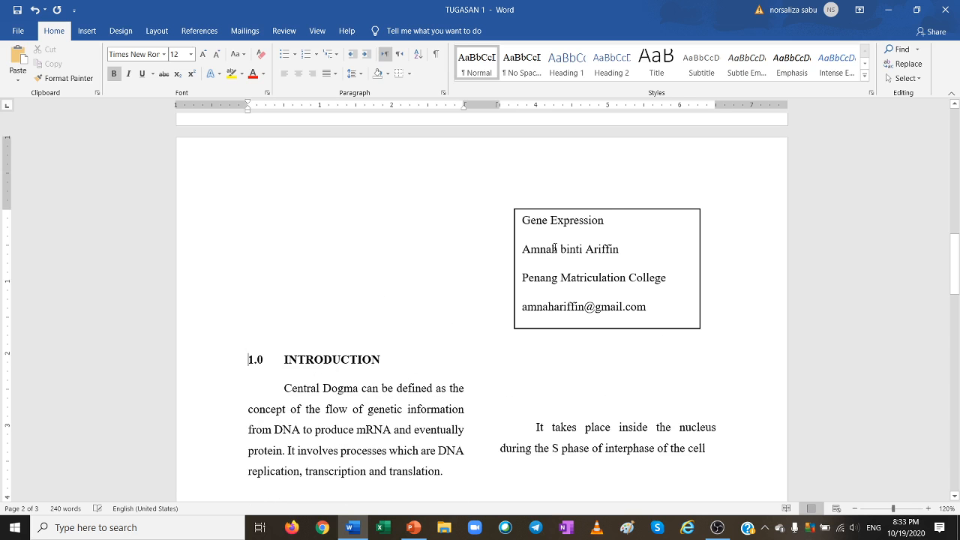
- Move the title text box to the middle of the page, above both columns, and widen it to about 3.22"
{"action": "left_click", "coordinate": [556, 249]}
{"action": "left_click_drag", "start_coordinate": [571, 209], "coordinate": [415, 183]}
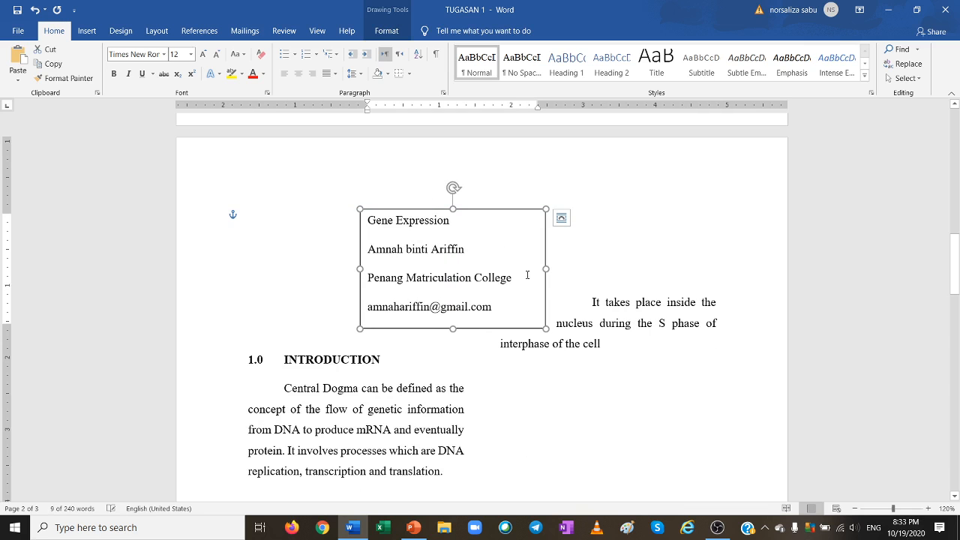
{"action": "left_click_drag", "start_coordinate": [547, 270], "coordinate": [563, 269]}
{"action": "left_click_drag", "start_coordinate": [359, 270], "coordinate": [330, 269]}
- Apply the No Spacing style to the four text box lines and centre them with 1.15 line spacing
{"action": "left_click_drag", "start_coordinate": [339, 220], "coordinate": [472, 313]}
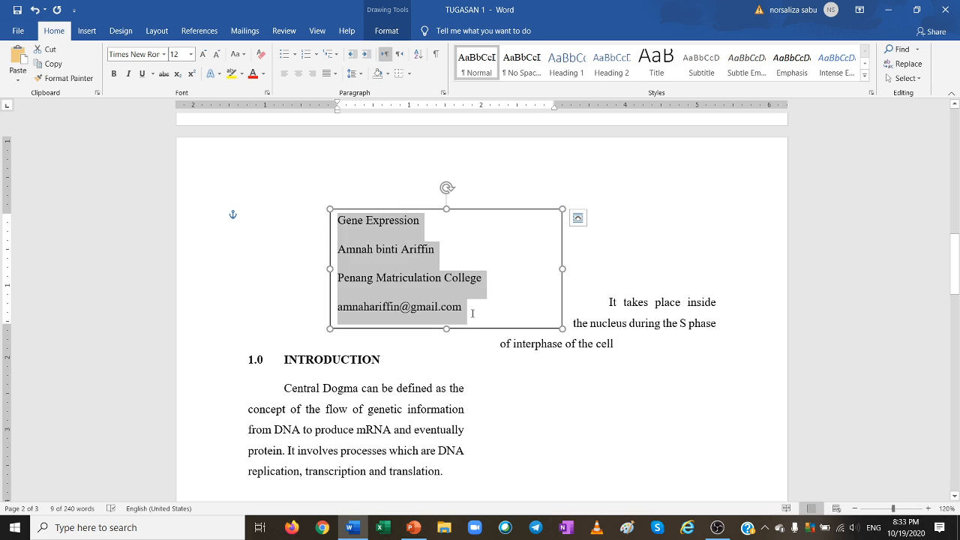
{"action": "left_click", "coordinate": [523, 63]}
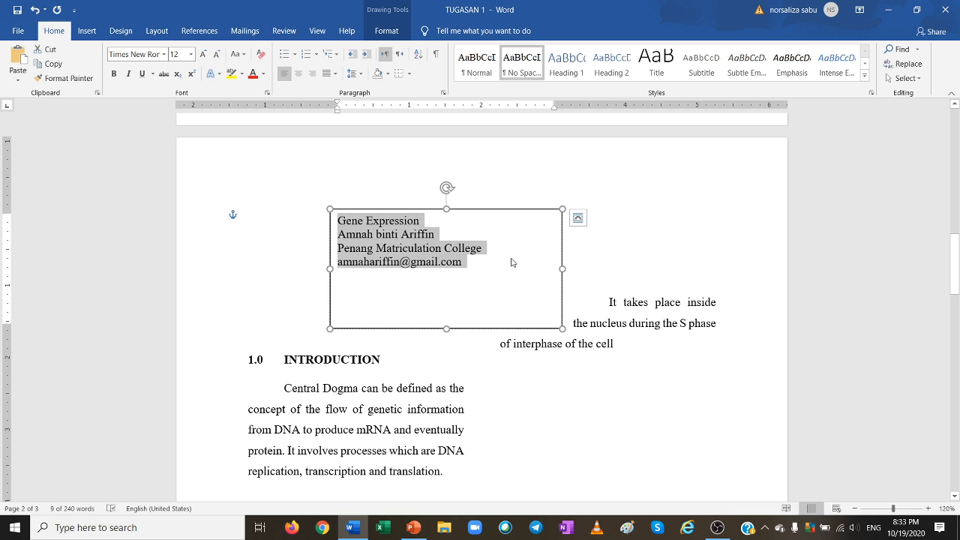
{"action": "left_click", "coordinate": [298, 74]}
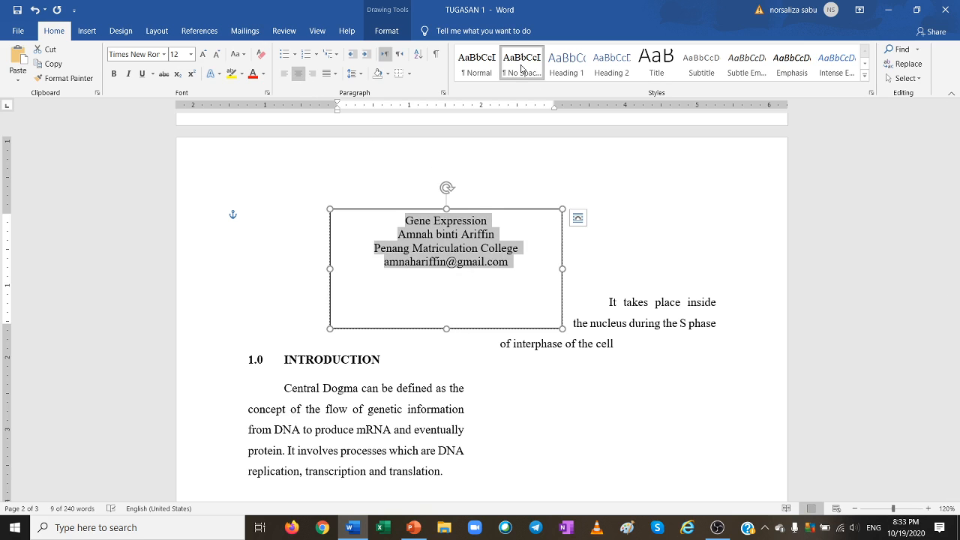
{"action": "left_click", "coordinate": [360, 74]}
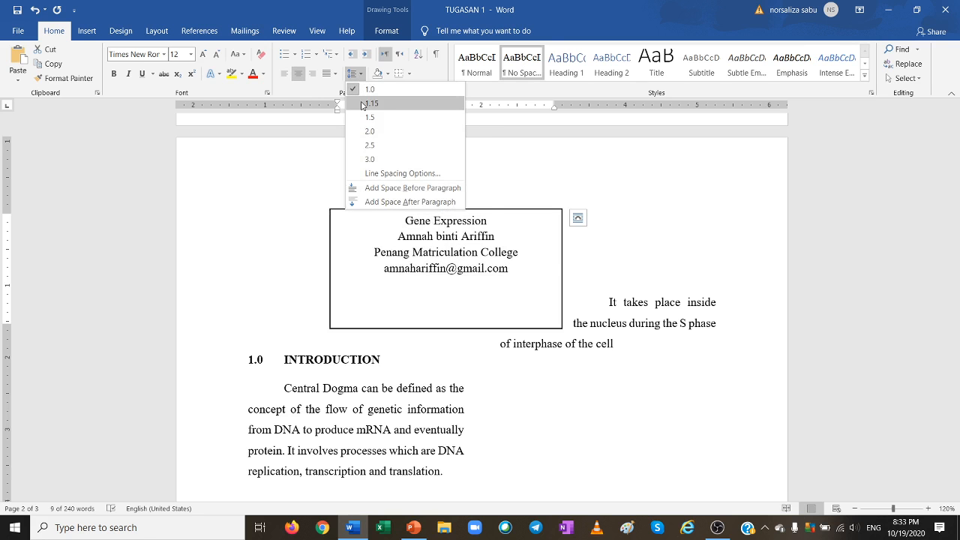
{"action": "left_click", "coordinate": [371, 104]}
{"action": "left_click", "coordinate": [478, 268]}
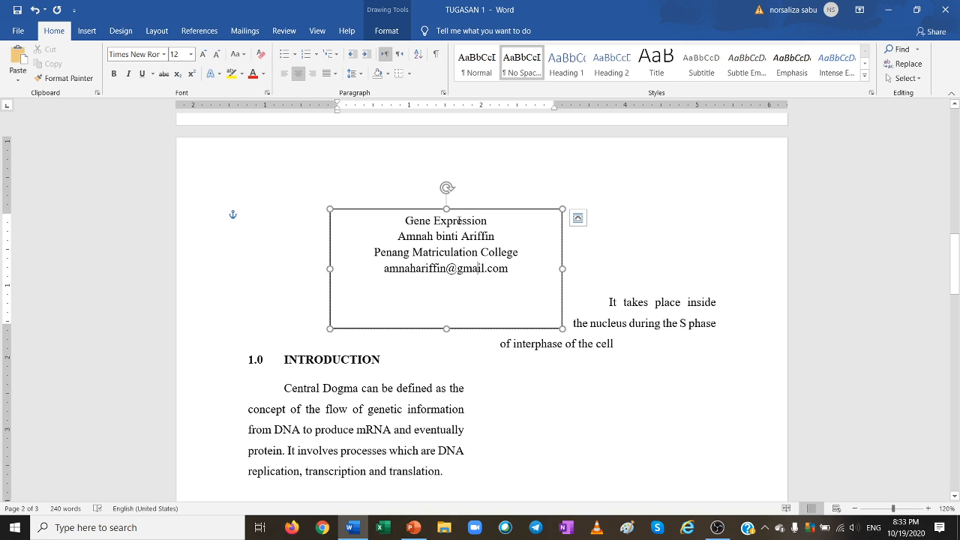
- Make the Gene Expression title in the text box bold and 18 pt
{"action": "left_click_drag", "start_coordinate": [406, 220], "coordinate": [492, 222]}
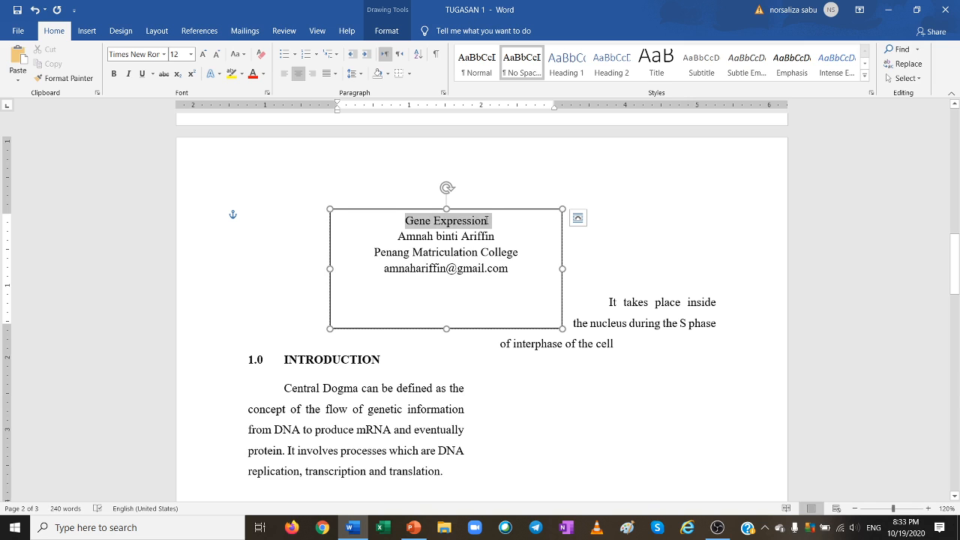
{"action": "left_click", "coordinate": [112, 75]}
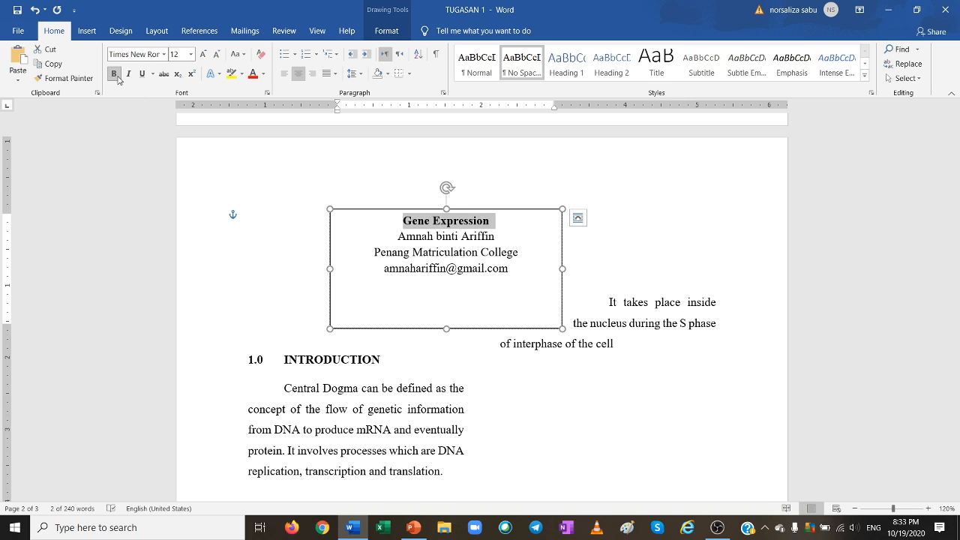
{"action": "left_click", "coordinate": [192, 54]}
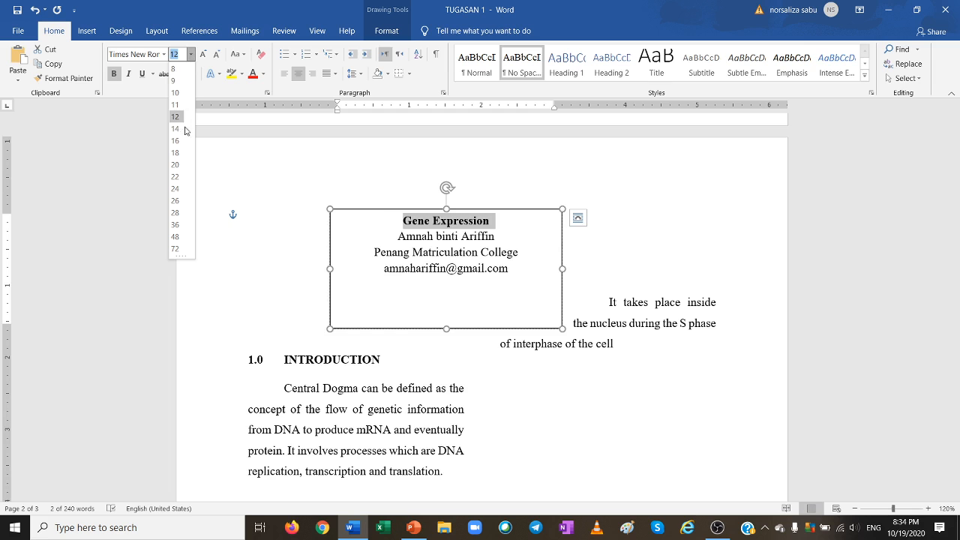
{"action": "left_click", "coordinate": [180, 153]}
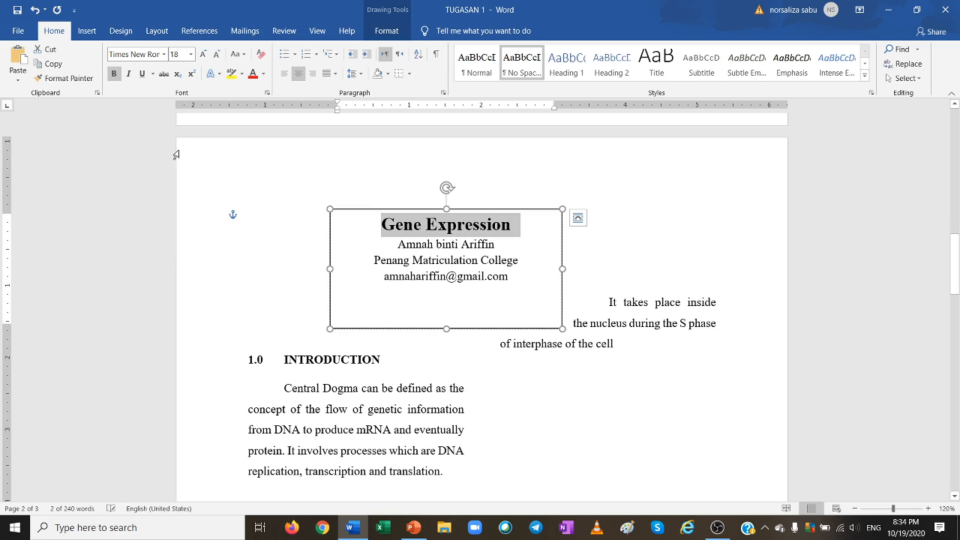
- Set the author's name line in the text box to 14 pt
{"action": "left_click", "coordinate": [493, 244]}
{"action": "left_click_drag", "start_coordinate": [400, 244], "coordinate": [496, 244]}
{"action": "left_click", "coordinate": [191, 56]}
{"action": "left_click", "coordinate": [191, 55]}
{"action": "left_click", "coordinate": [180, 134]}
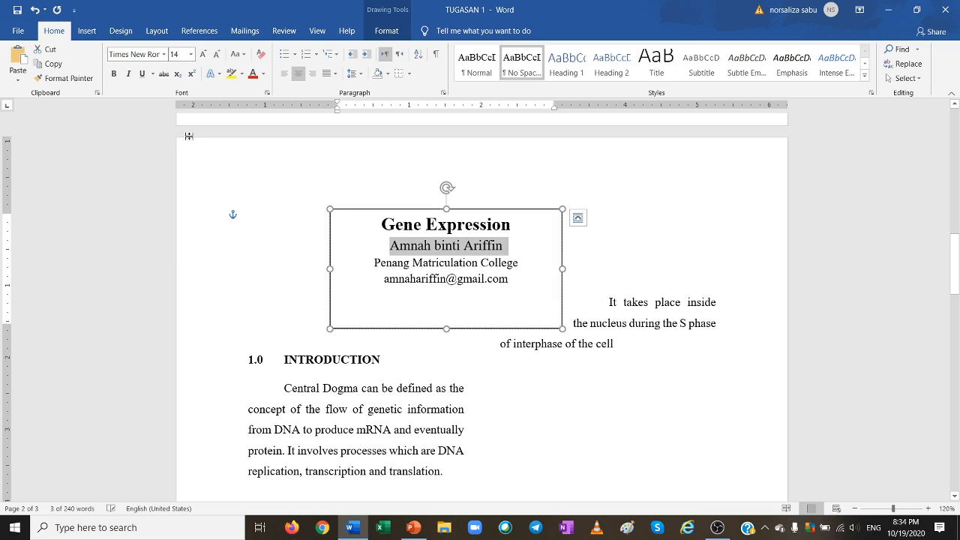
- Set the e-mail address line in the text box to 10 pt
{"action": "left_click", "coordinate": [436, 261]}
{"action": "left_click_drag", "start_coordinate": [376, 263], "coordinate": [519, 264]}
{"action": "left_click_drag", "start_coordinate": [385, 279], "coordinate": [513, 279]}
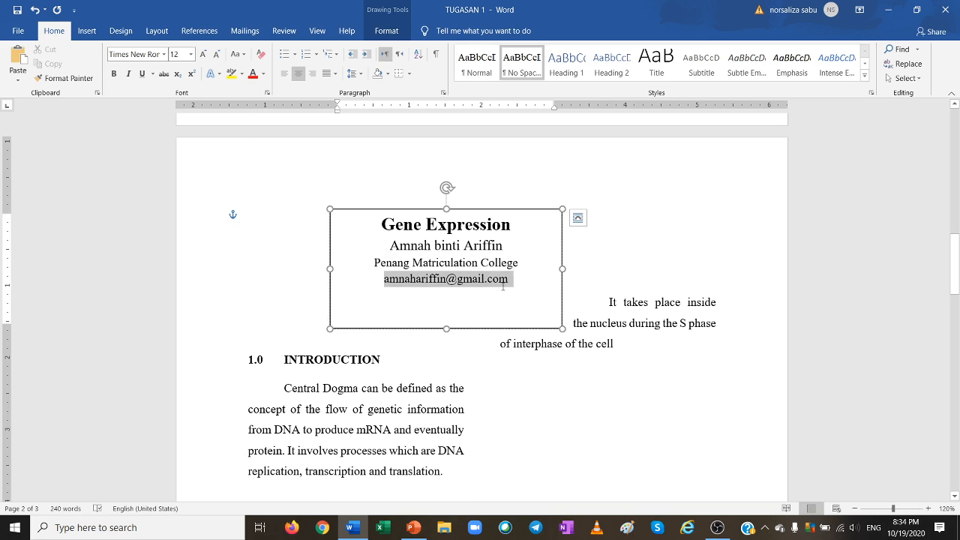
{"action": "left_click", "coordinate": [190, 55]}
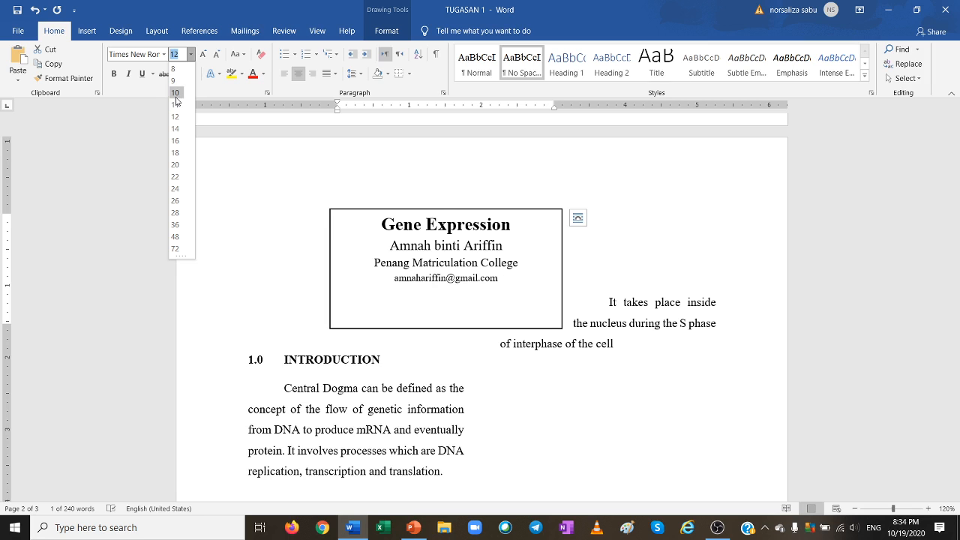
{"action": "left_click", "coordinate": [175, 93]}
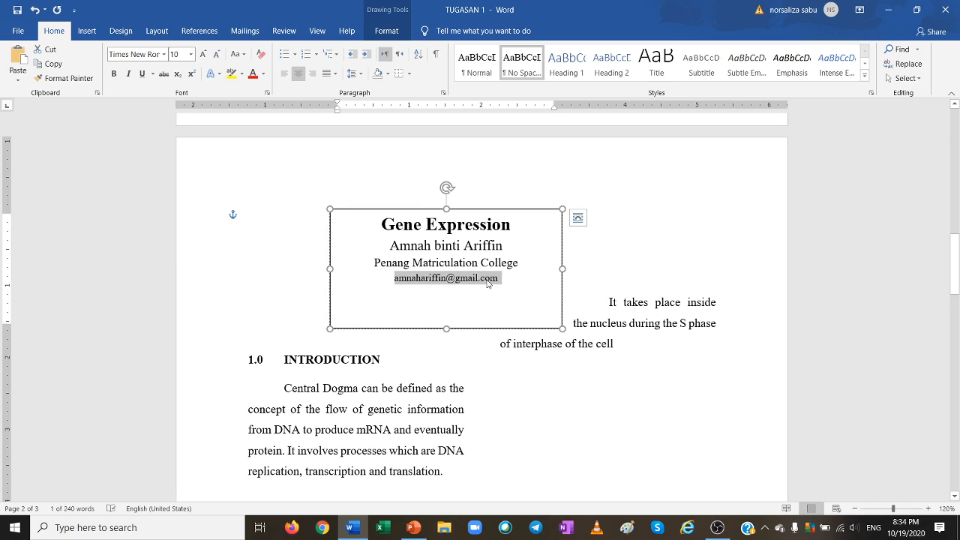
- Reduce the title text box's height to about 1.16" and remove its outline
{"action": "left_click", "coordinate": [472, 315]}
{"action": "left_click_drag", "start_coordinate": [448, 328], "coordinate": [448, 292]}
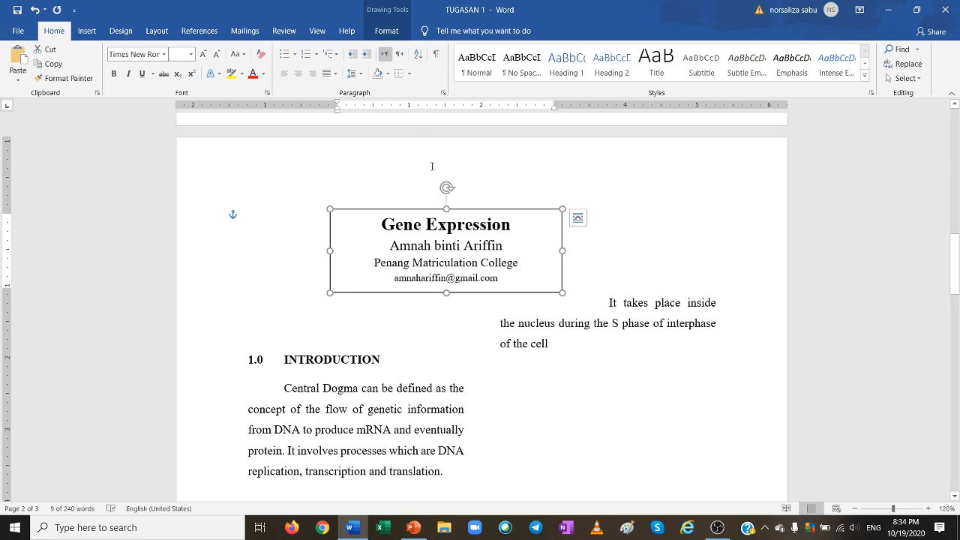
{"action": "left_click", "coordinate": [385, 32]}
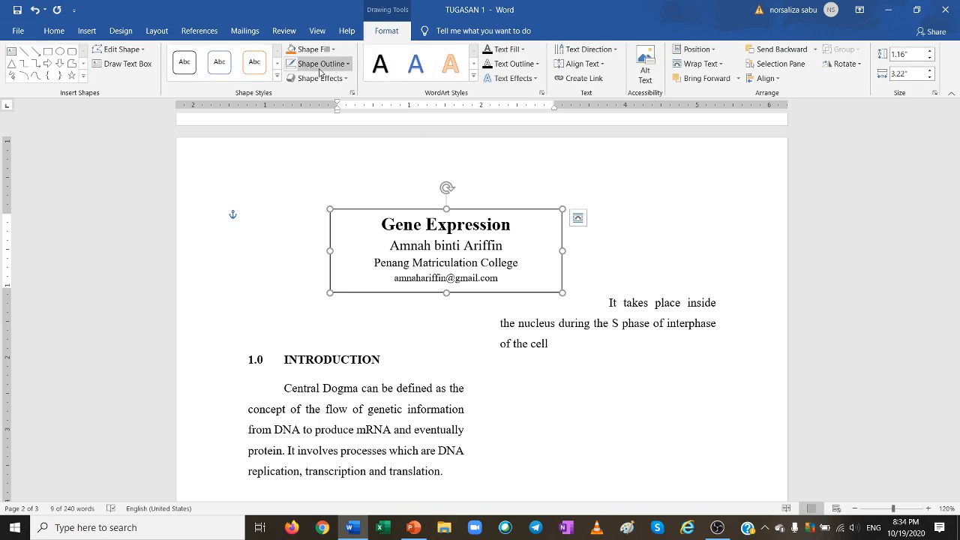
{"action": "left_click", "coordinate": [321, 66]}
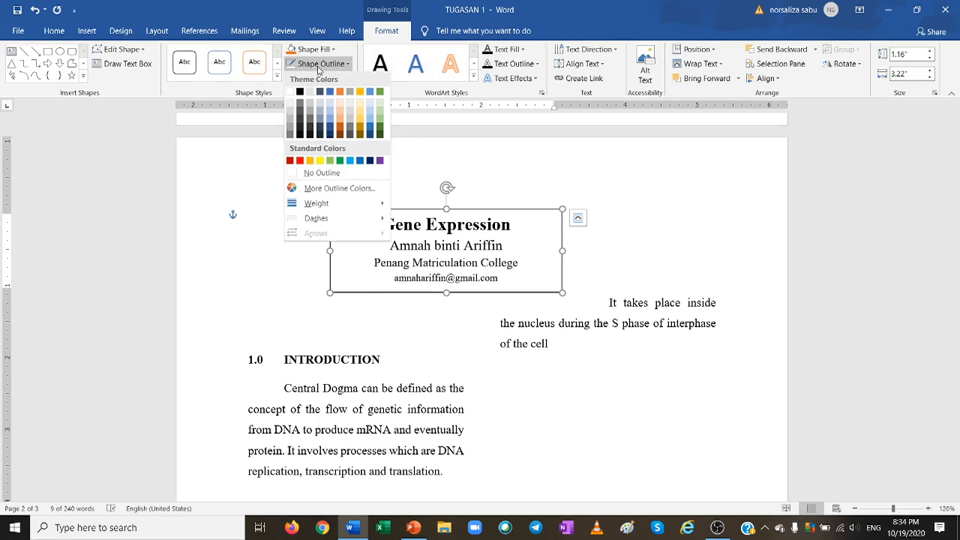
{"action": "left_click", "coordinate": [316, 176]}
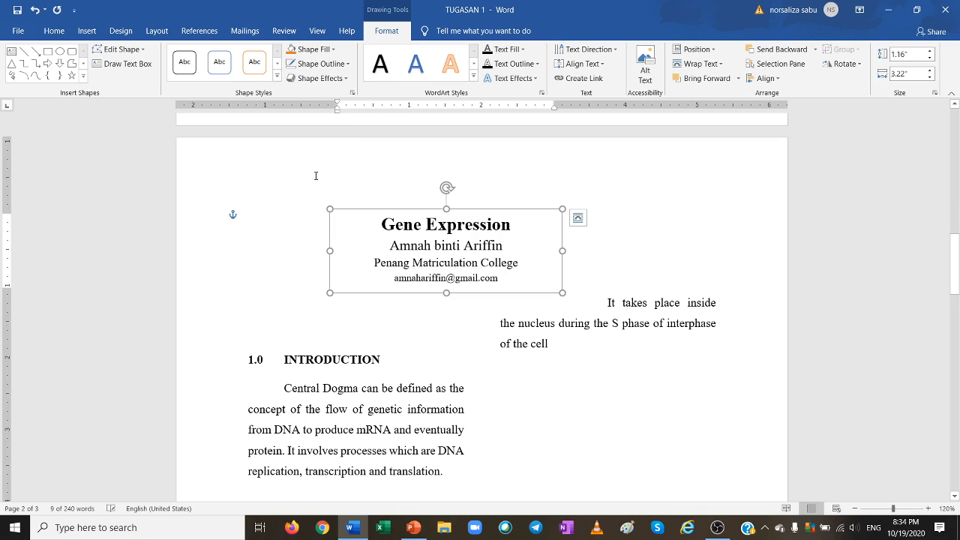
- Delete the extra indents and blank line so the 1.0 INTRODUCTION heading and second column start just below the title box
{"action": "left_click", "coordinate": [596, 301]}
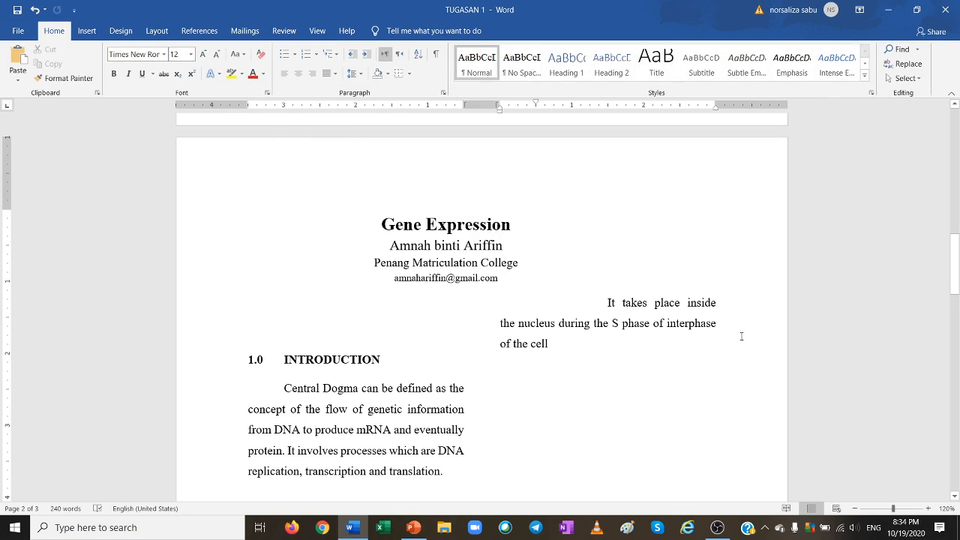
{"action": "key", "text": "BackSpace"}
{"action": "key", "text": "BackSpace"}
{"action": "key", "text": "BackSpace"}
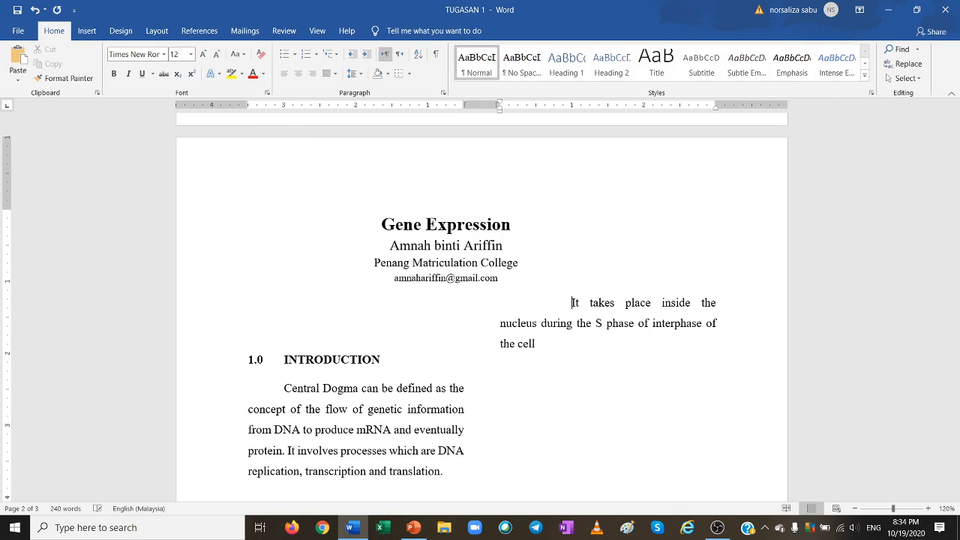
{"action": "key", "text": "BackSpace"}
{"action": "left_click", "coordinate": [324, 327]}
{"action": "key", "text": "BackSpace"}
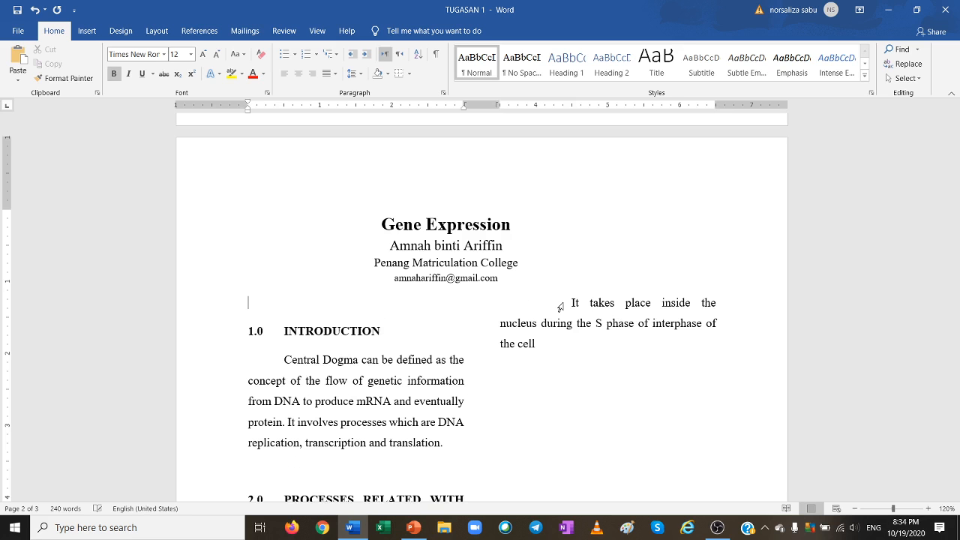
{"action": "left_click", "coordinate": [561, 306]}
{"action": "left_click", "coordinate": [573, 309]}
{"action": "key", "text": "BackSpace"}
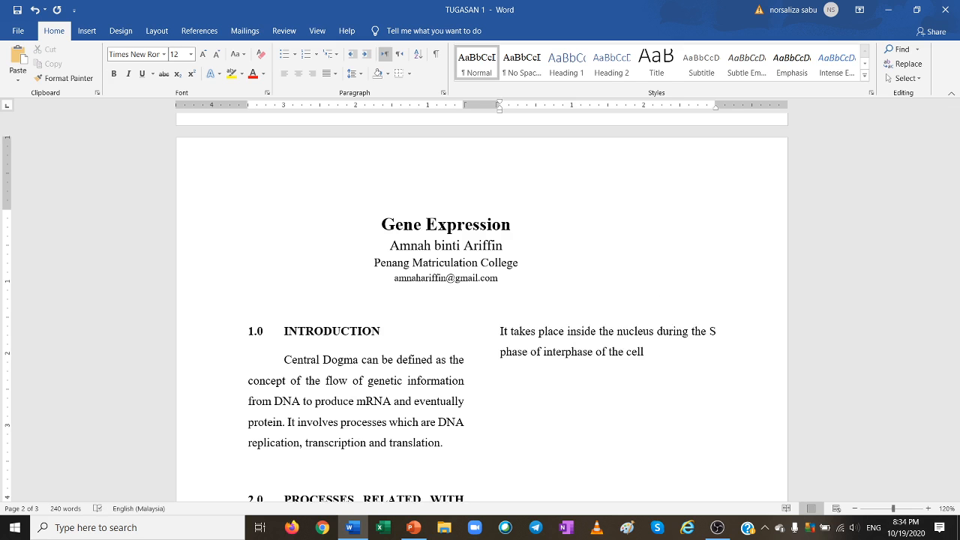
- Delete the blank lines between "cell" and "cycle" in the second column to join them into one continuous paragraph
{"action": "scroll", "coordinate": [578, 329], "scroll_direction": "down", "scroll_amount": 4}
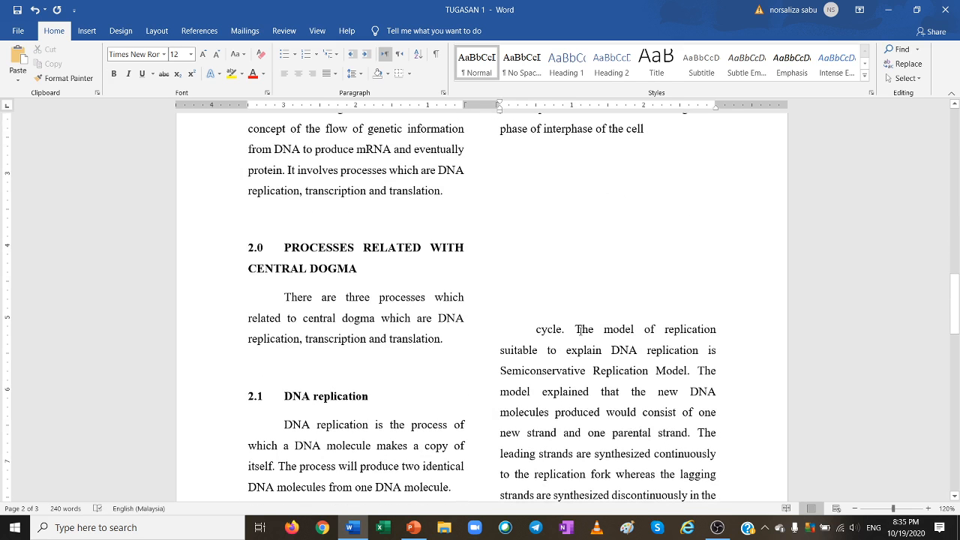
{"action": "scroll", "coordinate": [534, 304], "scroll_direction": "up", "scroll_amount": 3}
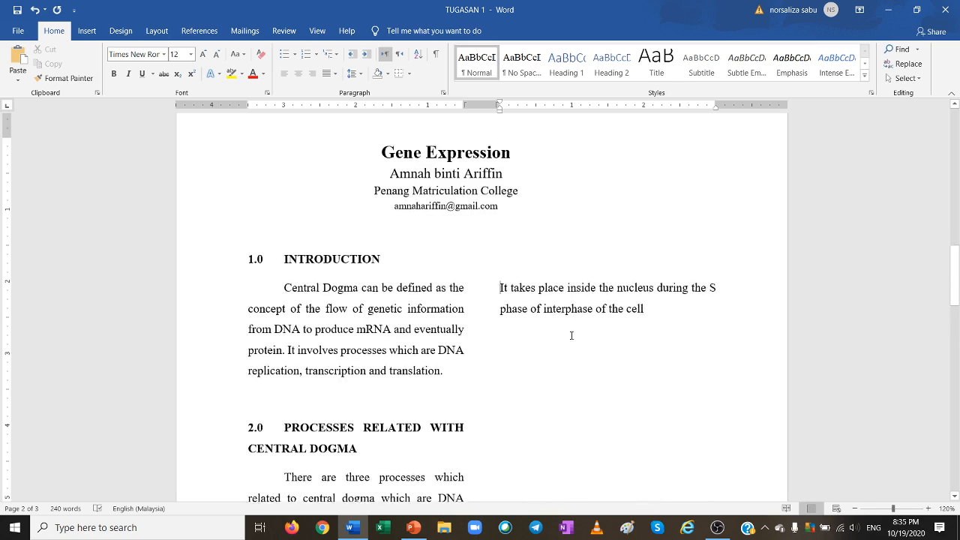
{"action": "scroll", "coordinate": [570, 333], "scroll_direction": "down", "scroll_amount": 4}
{"action": "scroll", "coordinate": [789, 244], "scroll_direction": "up", "scroll_amount": 4}
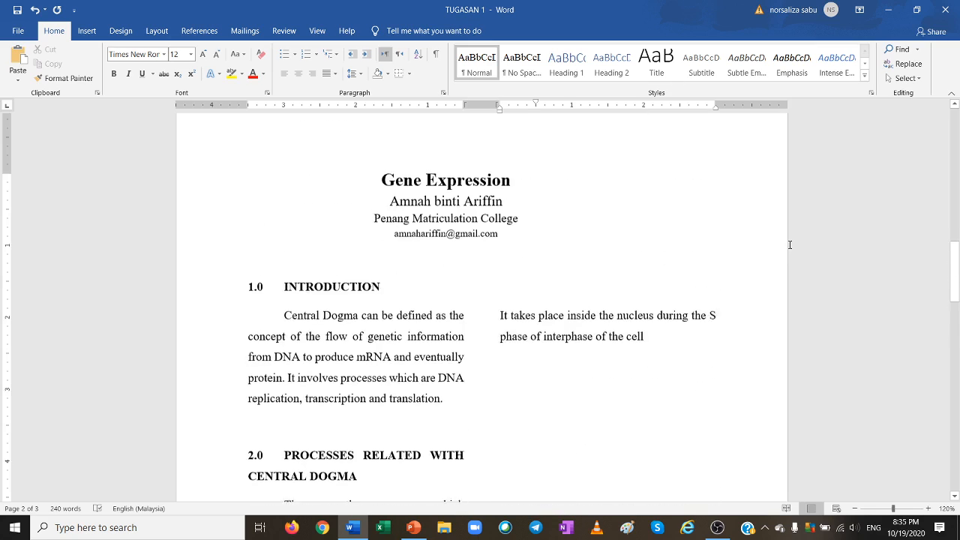
{"action": "scroll", "coordinate": [790, 244], "scroll_direction": "down", "scroll_amount": 2}
{"action": "key", "text": "BackSpace"}
{"action": "key", "text": "BackSpace"}
{"action": "key", "text": "BackSpace"}
{"action": "key", "text": "BackSpace"}
{"action": "key", "text": "BackSpace"}
{"action": "key", "text": "BackSpace"}
{"action": "key", "text": "BackSpace"}
{"action": "key", "text": "BackSpace"}
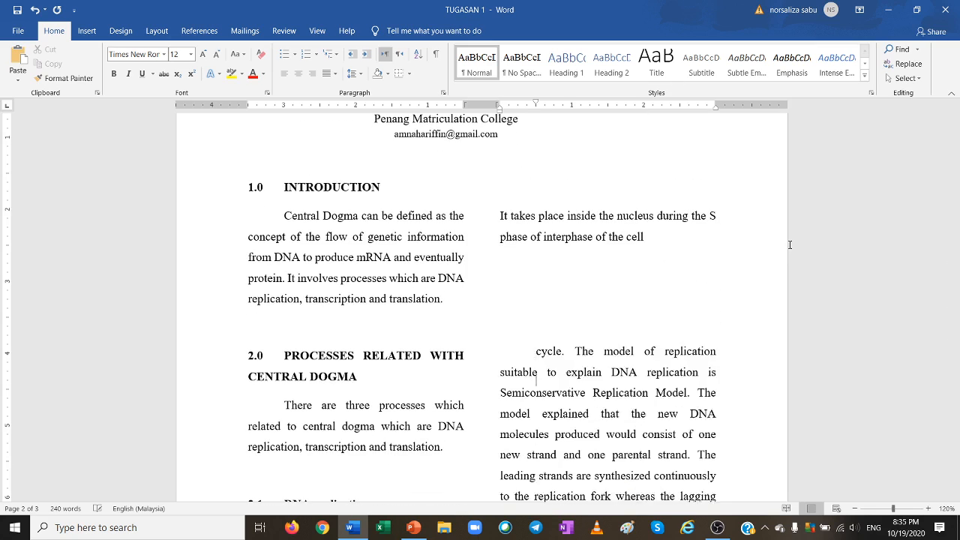
{"action": "key", "text": "BackSpace"}
{"action": "key", "text": "BackSpace"}
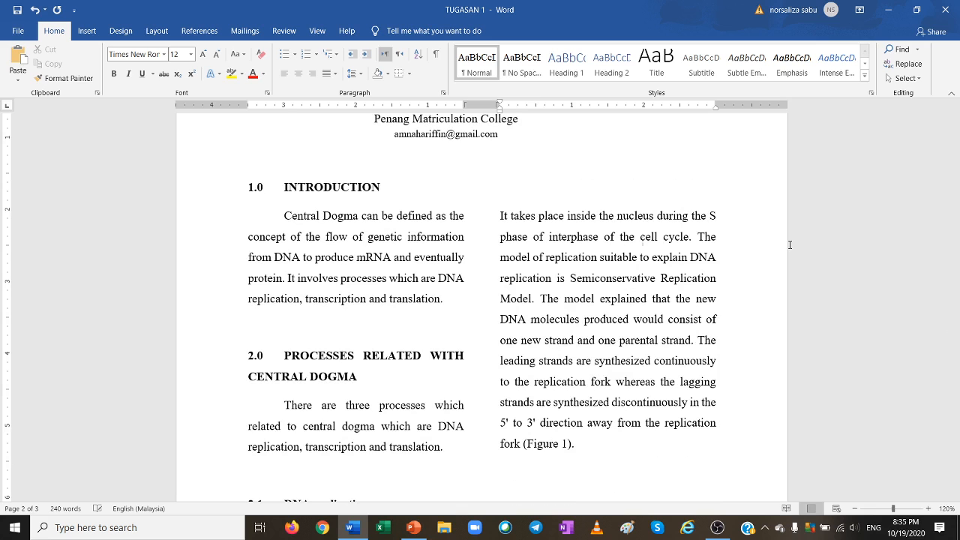
- Save the document and remove the first-line indent from the blank line below the paragraph ending in "fork (Figure 1)."
{"action": "scroll", "coordinate": [653, 289], "scroll_direction": "down", "scroll_amount": 5}
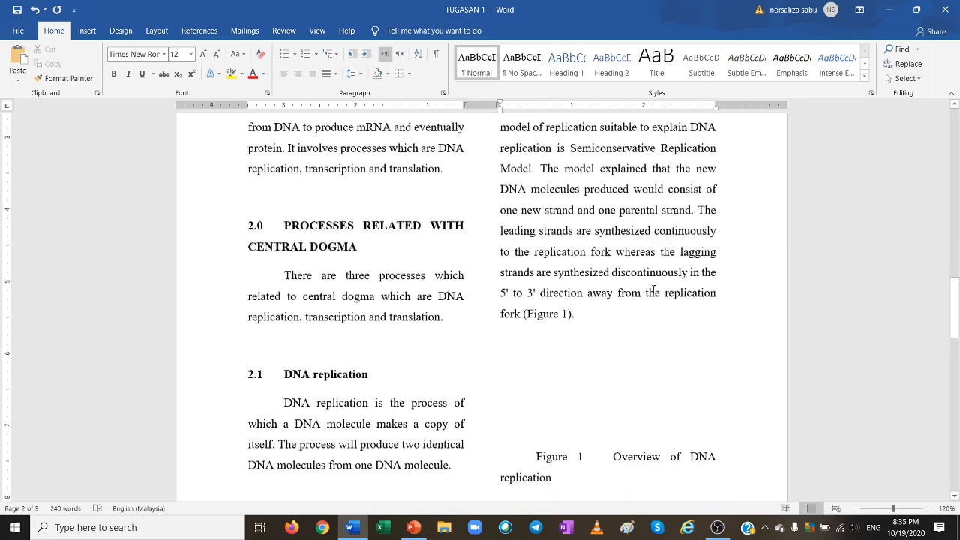
{"action": "scroll", "coordinate": [654, 289], "scroll_direction": "up", "scroll_amount": 4}
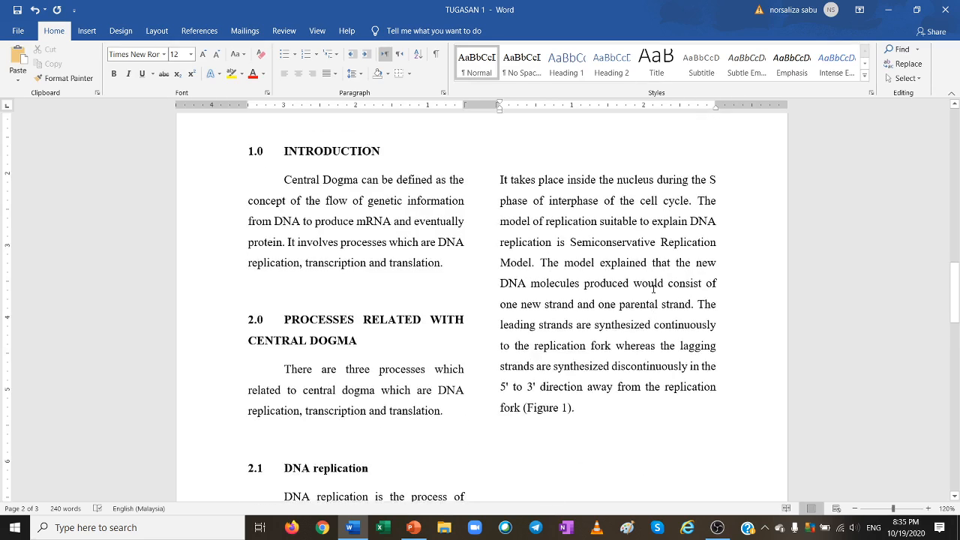
{"action": "scroll", "coordinate": [653, 289], "scroll_direction": "up", "scroll_amount": 3}
{"action": "left_click", "coordinate": [16, 10]}
{"action": "scroll", "coordinate": [580, 328], "scroll_direction": "down", "scroll_amount": 8}
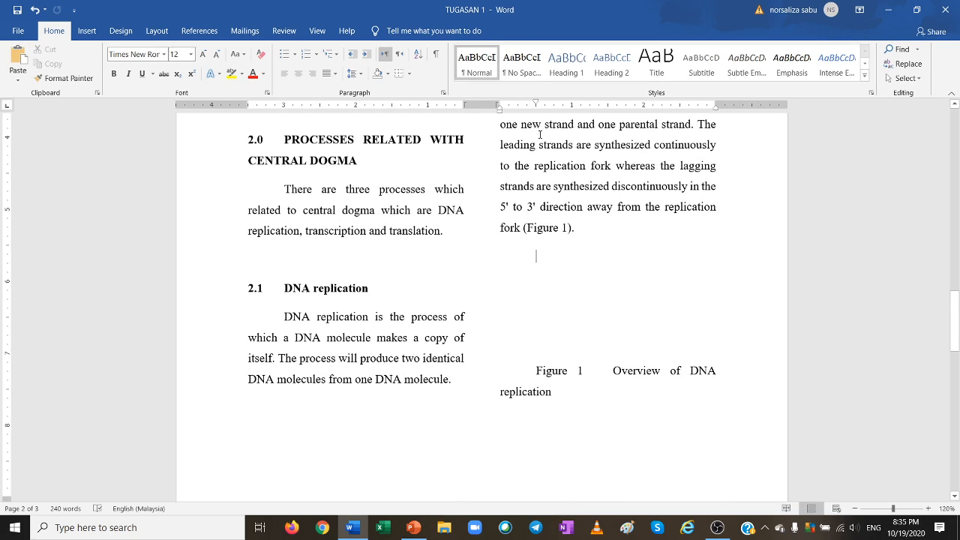
{"action": "left_click_drag", "start_coordinate": [537, 104], "coordinate": [538, 105]}
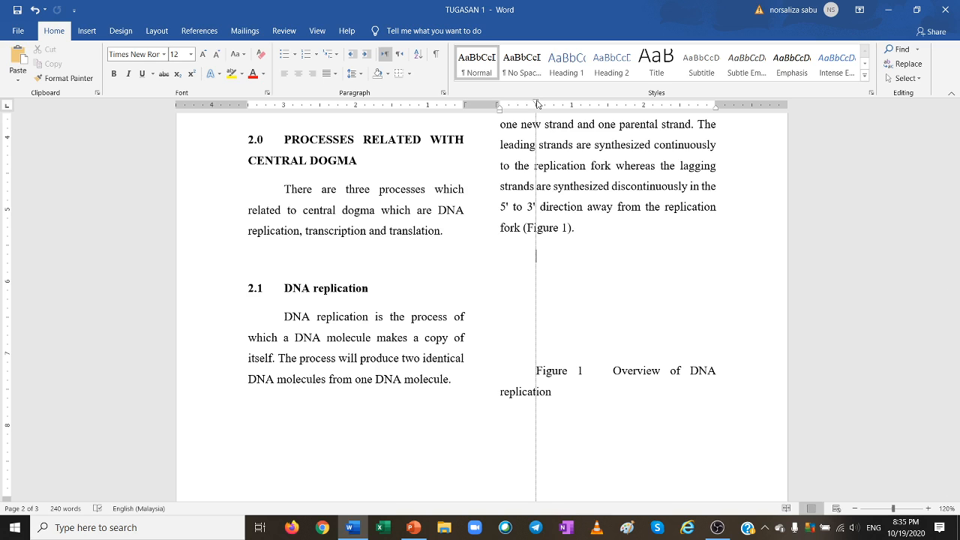
{"action": "left_click_drag", "start_coordinate": [537, 104], "coordinate": [500, 105]}
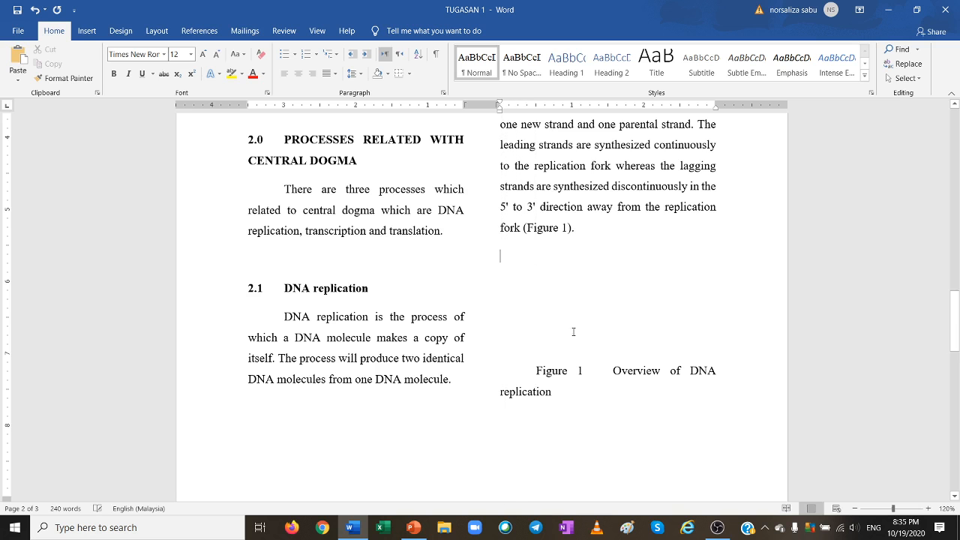
- Insert a simple text box below the paragraph ending in "fork (Figure 1)." and clear its placeholder text
{"action": "left_click", "coordinate": [87, 30]}
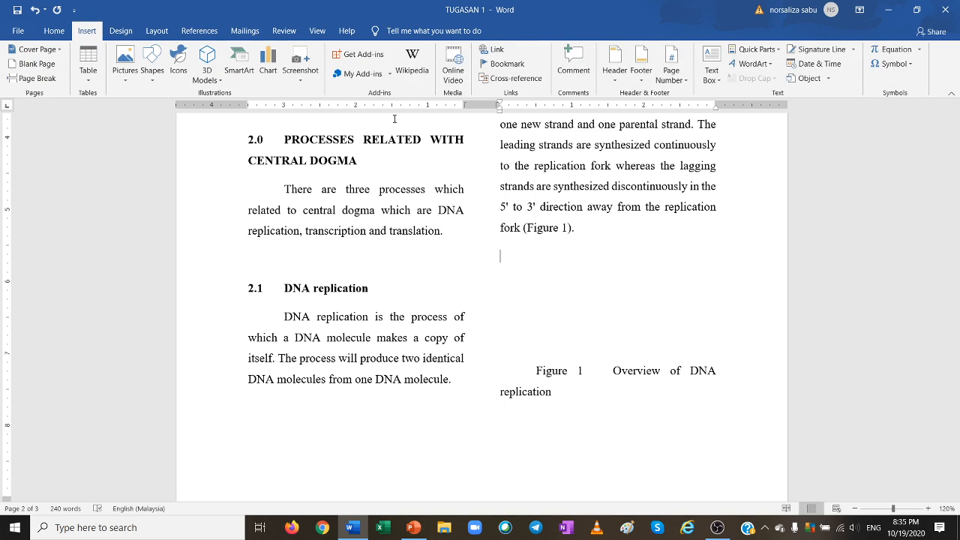
{"action": "left_click", "coordinate": [711, 64]}
{"action": "left_click", "coordinate": [731, 153]}
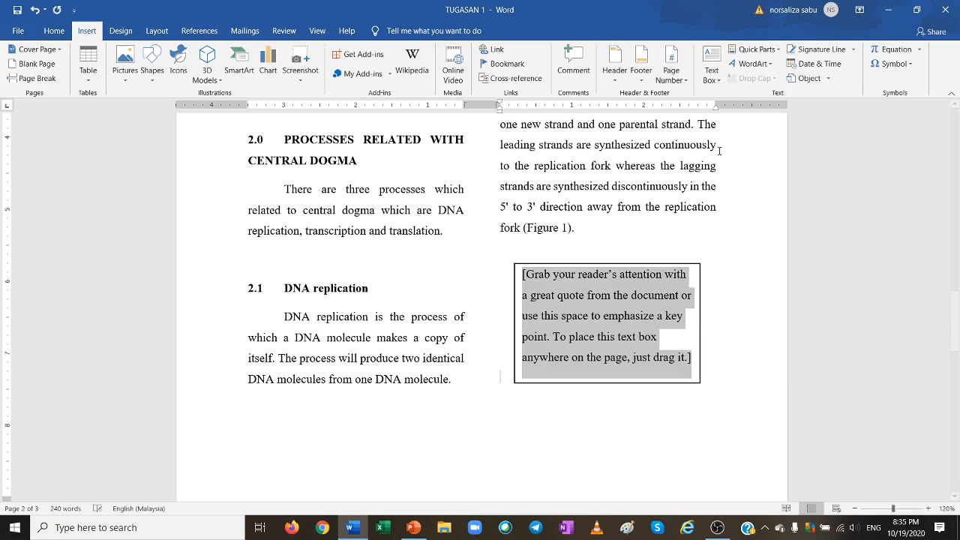
{"action": "key", "text": "Delete"}
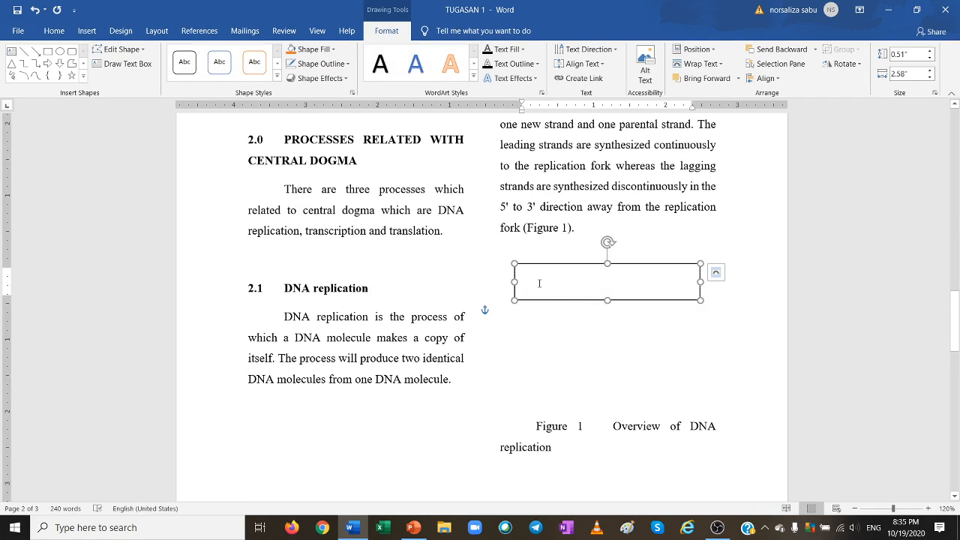
- Insert the picture DNA replication_overall from this device's Desktop folder into the empty text box
{"action": "left_click", "coordinate": [96, 35]}
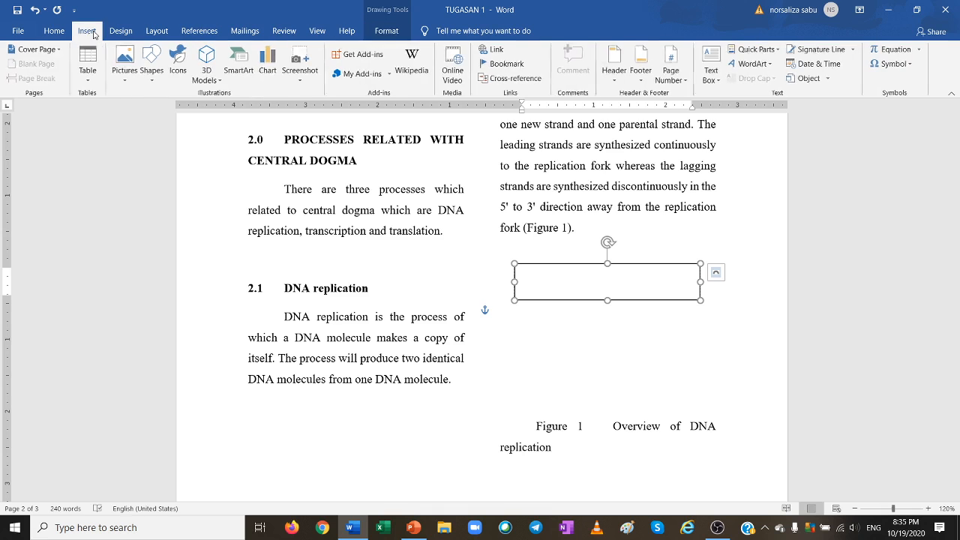
{"action": "left_click", "coordinate": [128, 74]}
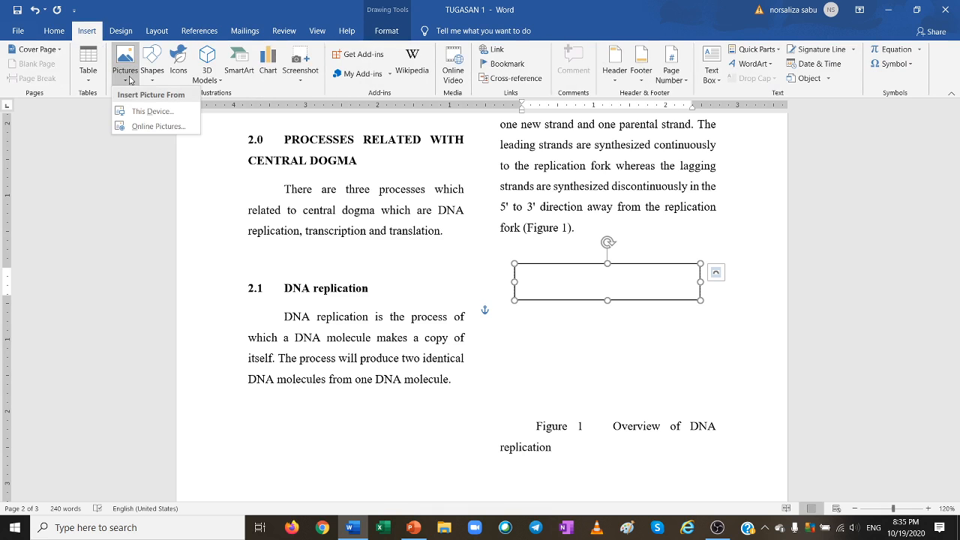
{"action": "left_click", "coordinate": [138, 115]}
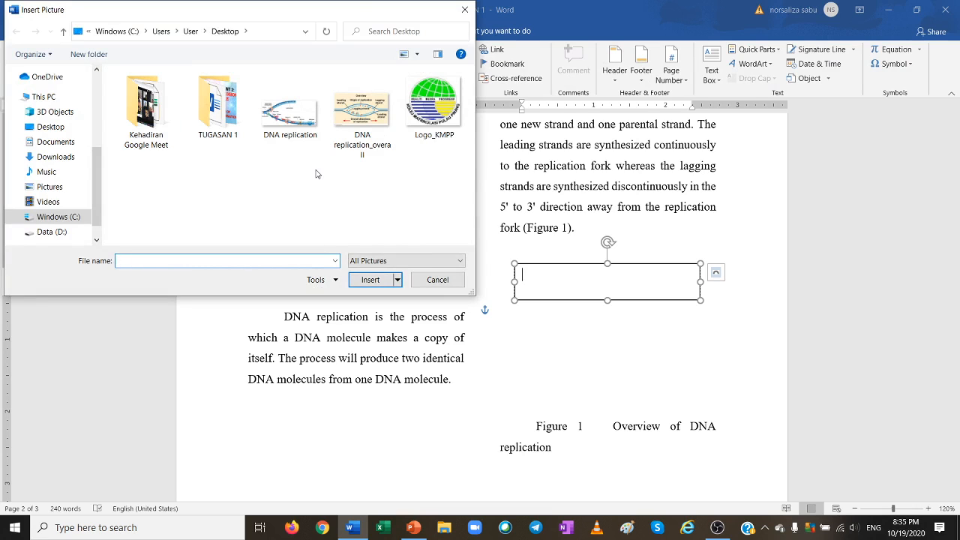
{"action": "left_click", "coordinate": [362, 113]}
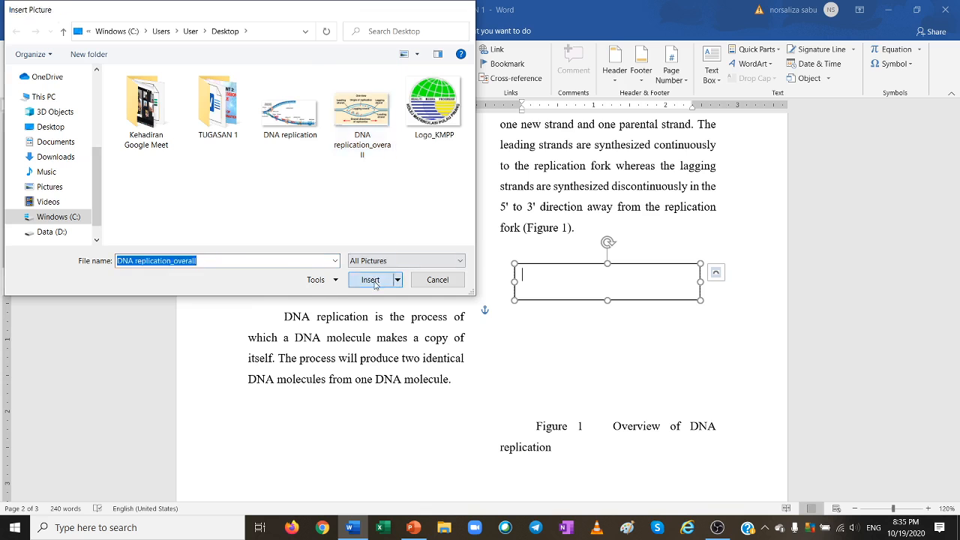
{"action": "left_click", "coordinate": [371, 279]}
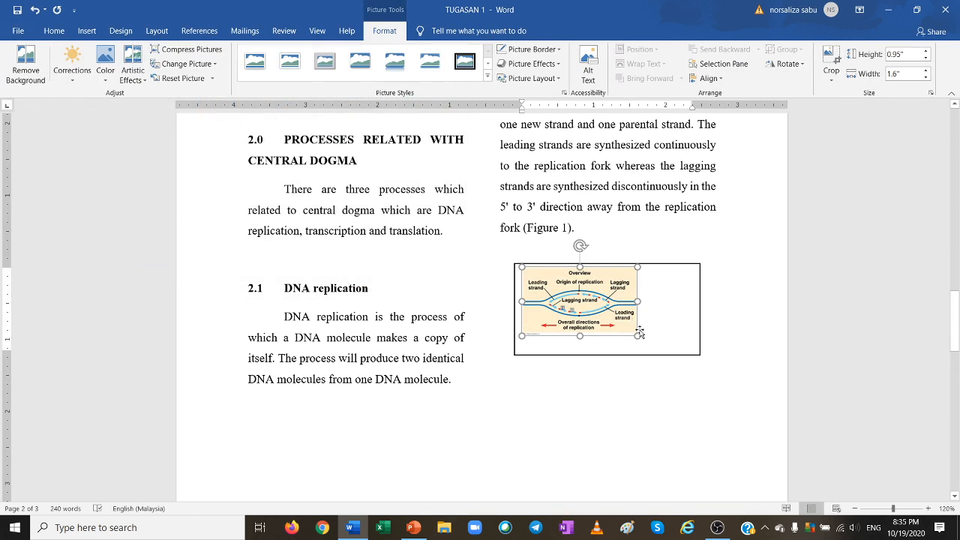
- Enlarge the figure's text box to the full width of the second column and scale the picture up to fill it
{"action": "left_click", "coordinate": [685, 356]}
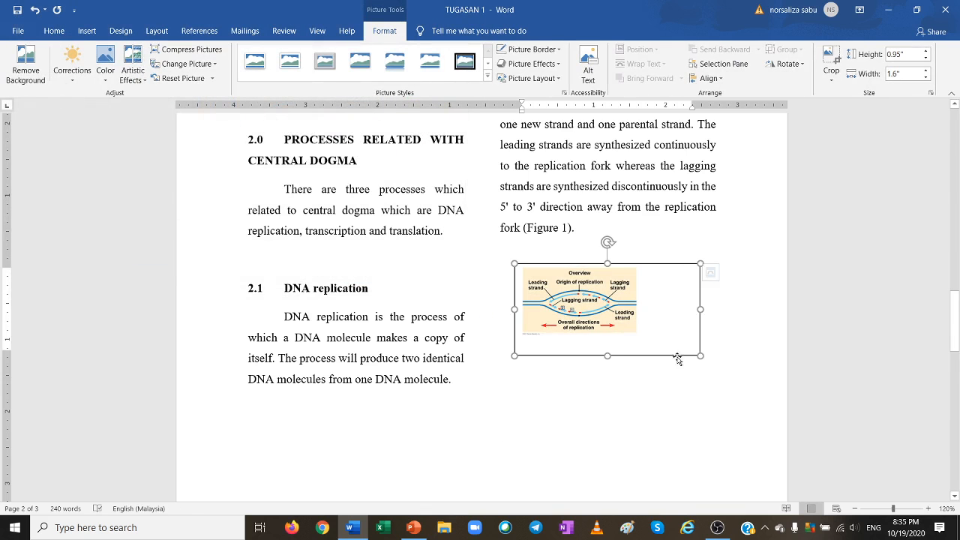
{"action": "left_click_drag", "start_coordinate": [608, 356], "coordinate": [605, 396]}
{"action": "left_click_drag", "start_coordinate": [514, 329], "coordinate": [500, 330]}
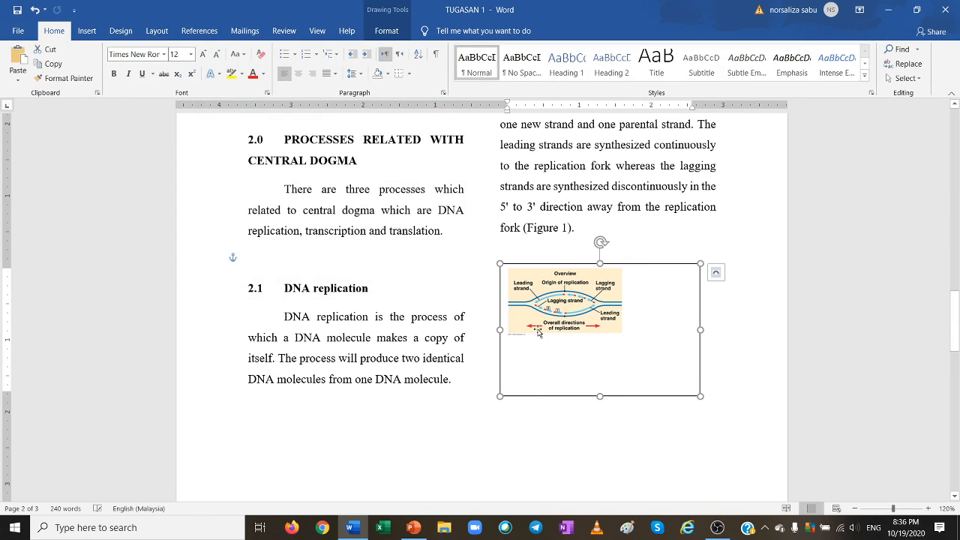
{"action": "left_click_drag", "start_coordinate": [700, 331], "coordinate": [716, 330]}
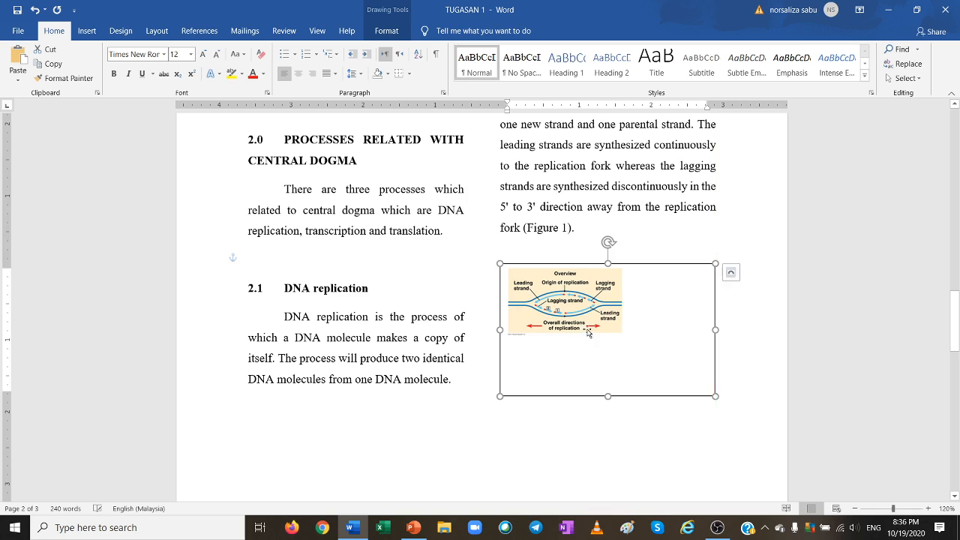
{"action": "left_click", "coordinate": [592, 332]}
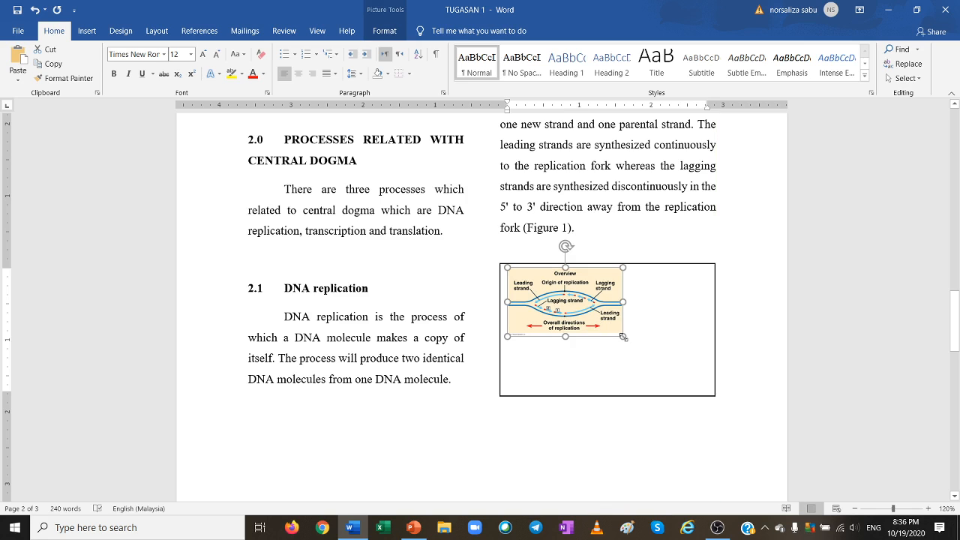
{"action": "left_click_drag", "start_coordinate": [622, 337], "coordinate": [681, 388]}
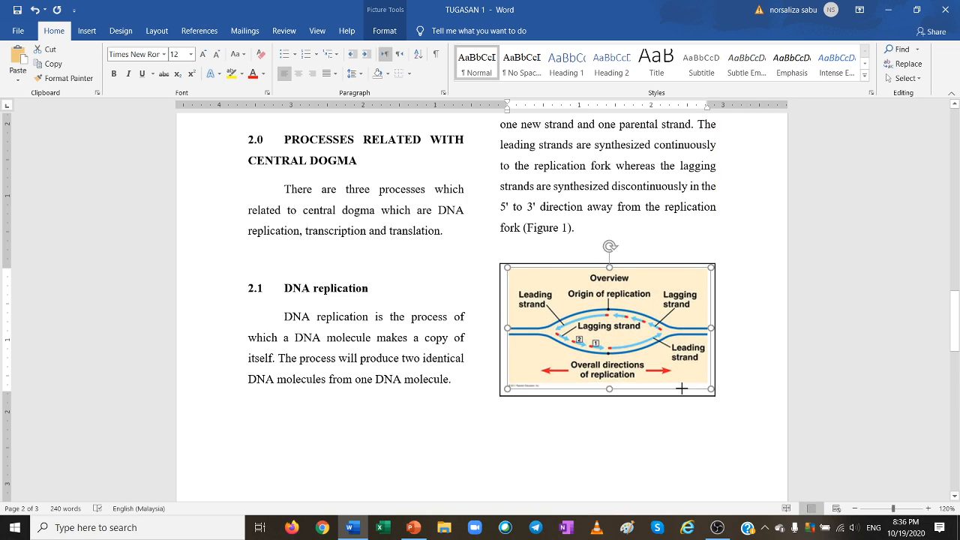
- Make the figure's text box slightly wider and taller, and enlarge the DNA replication picture to fit it
{"action": "left_click", "coordinate": [714, 292]}
{"action": "left_click_drag", "start_coordinate": [716, 329], "coordinate": [723, 330]}
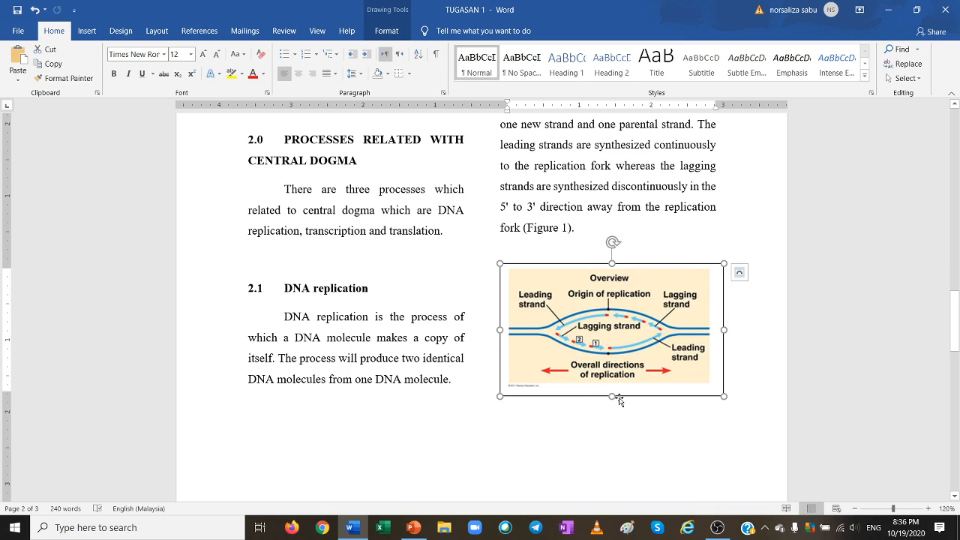
{"action": "left_click_drag", "start_coordinate": [612, 397], "coordinate": [611, 403]}
{"action": "left_click", "coordinate": [654, 381]}
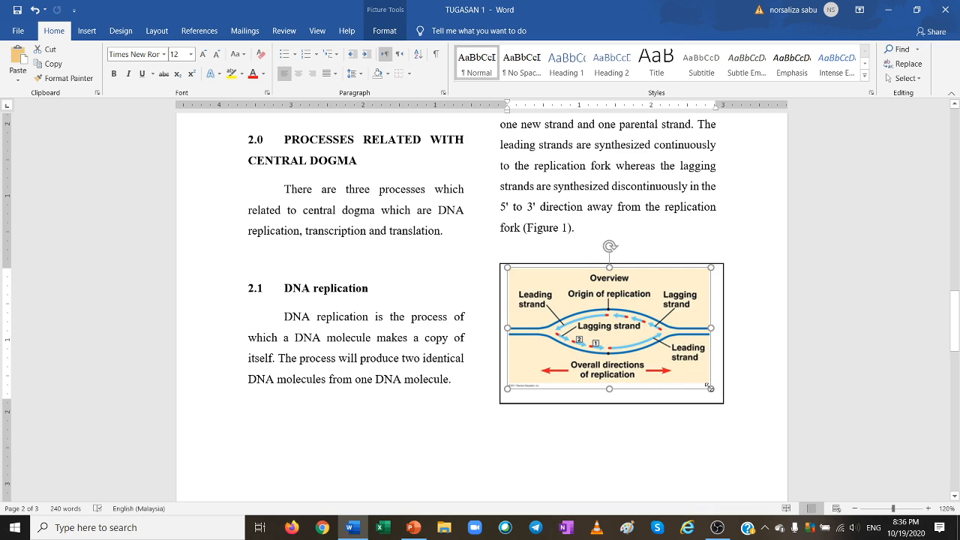
{"action": "left_click_drag", "start_coordinate": [709, 387], "coordinate": [713, 394]}
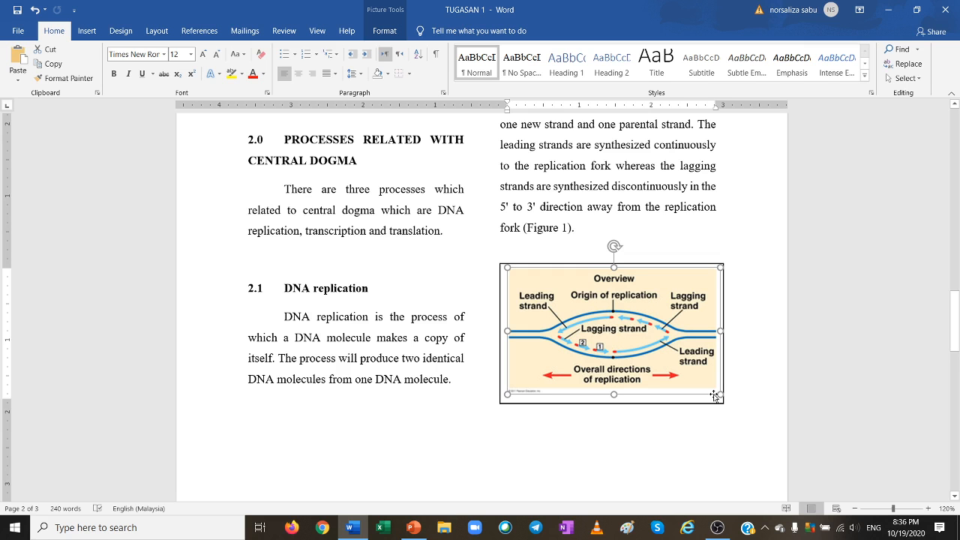
- Delete the blank lines before "It takes place inside the nucleus" so the paragraph moves back into the first column
{"action": "scroll", "coordinate": [643, 388], "scroll_direction": "down", "scroll_amount": 4}
{"action": "scroll", "coordinate": [636, 363], "scroll_direction": "up", "scroll_amount": 6}
{"action": "scroll", "coordinate": [636, 363], "scroll_direction": "up", "scroll_amount": 4}
{"action": "scroll", "coordinate": [636, 366], "scroll_direction": "down", "scroll_amount": 6}
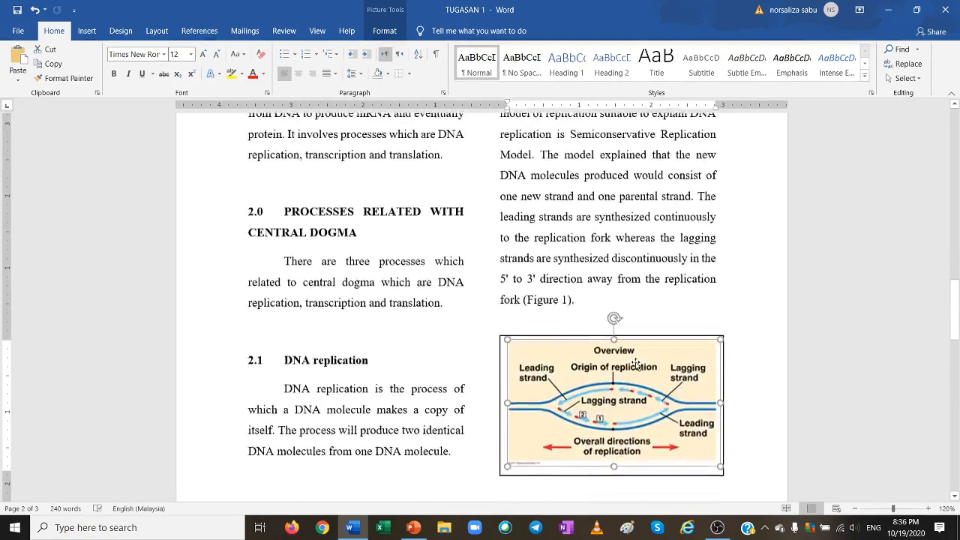
{"action": "scroll", "coordinate": [636, 366], "scroll_direction": "down", "scroll_amount": 2}
{"action": "scroll", "coordinate": [634, 360], "scroll_direction": "up", "scroll_amount": 8}
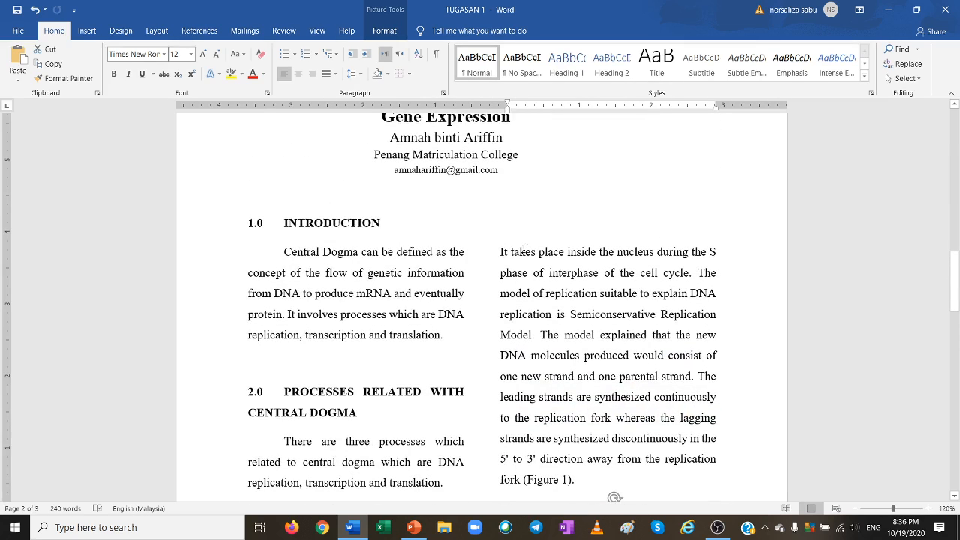
{"action": "left_click", "coordinate": [501, 251]}
{"action": "key", "text": "BackSpace"}
{"action": "key", "text": "BackSpace"}
{"action": "key", "text": "BackSpace"}
{"action": "key", "text": "BackSpace"}
{"action": "key", "text": "BackSpace"}
{"action": "key", "text": "BackSpace"}
{"action": "key", "text": "BackSpace"}
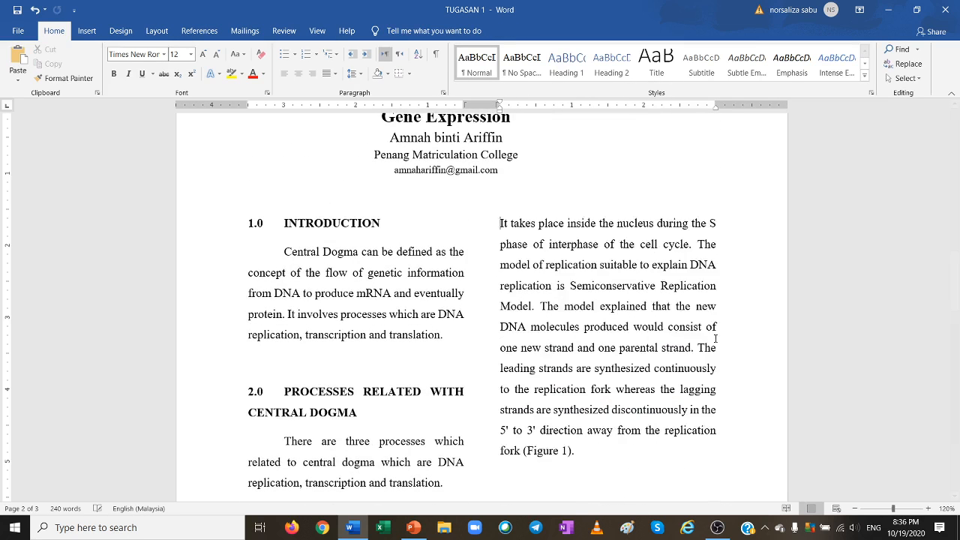
{"action": "key", "text": "BackSpace"}
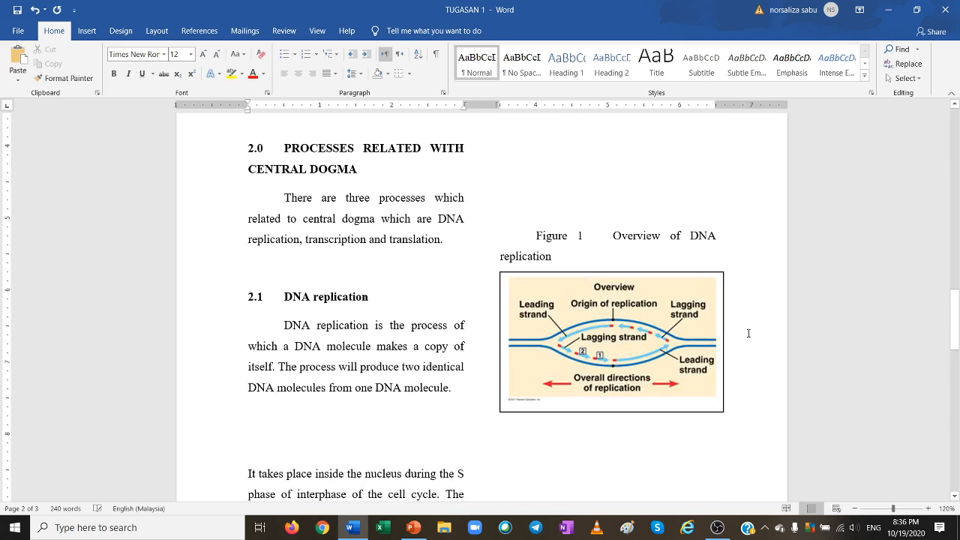
- Close the remaining gap below "one DNA molecule." and indent the first line of the "It takes place inside the nucleus" paragraph
{"action": "scroll", "coordinate": [749, 333], "scroll_direction": "down", "scroll_amount": 5}
{"action": "key", "text": "BackSpace"}
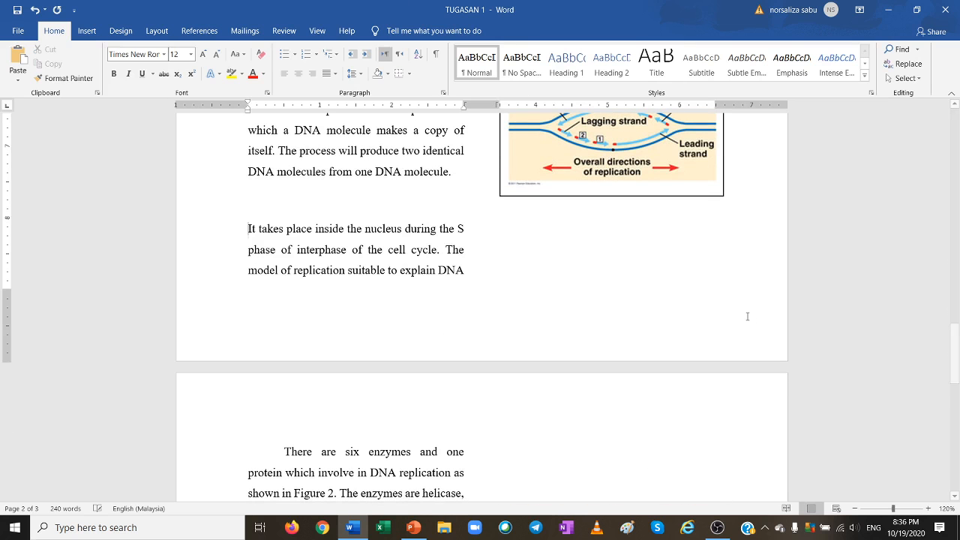
{"action": "scroll", "coordinate": [478, 303], "scroll_direction": "up", "scroll_amount": 1}
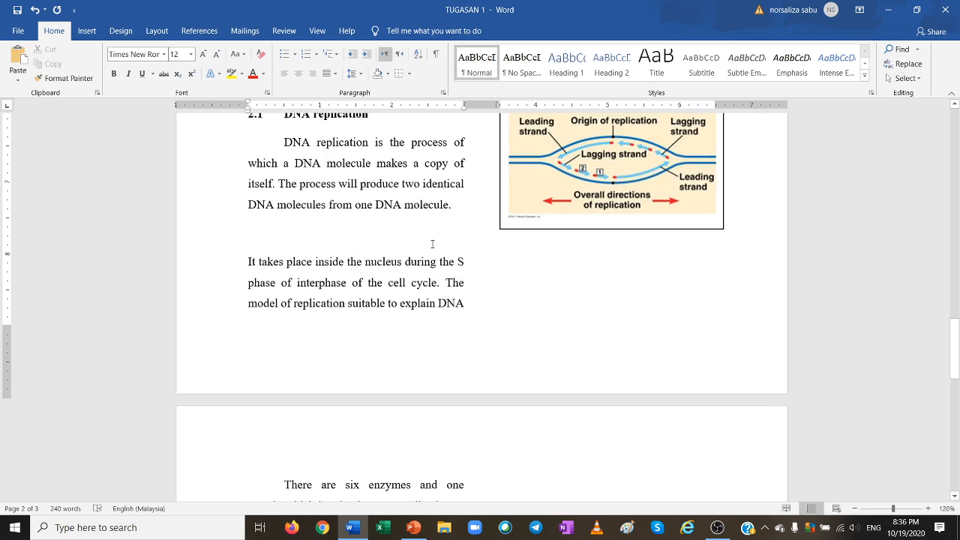
{"action": "key", "text": "BackSpace"}
{"action": "key", "text": "Tab"}
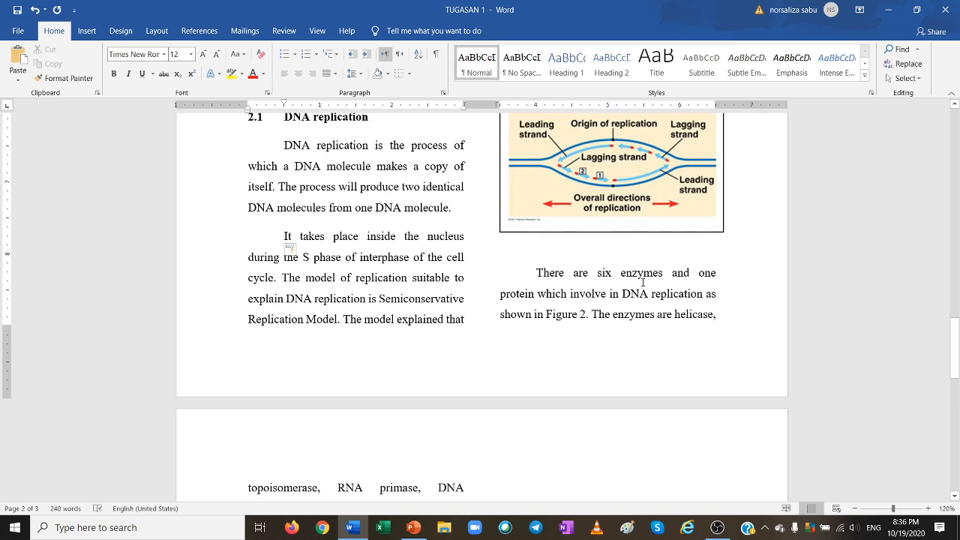
- Move the figure's text box up to just below the "fork (Figure 1)." paragraph, aligned with the second column's left edge
{"action": "scroll", "coordinate": [643, 282], "scroll_direction": "up", "scroll_amount": 5}
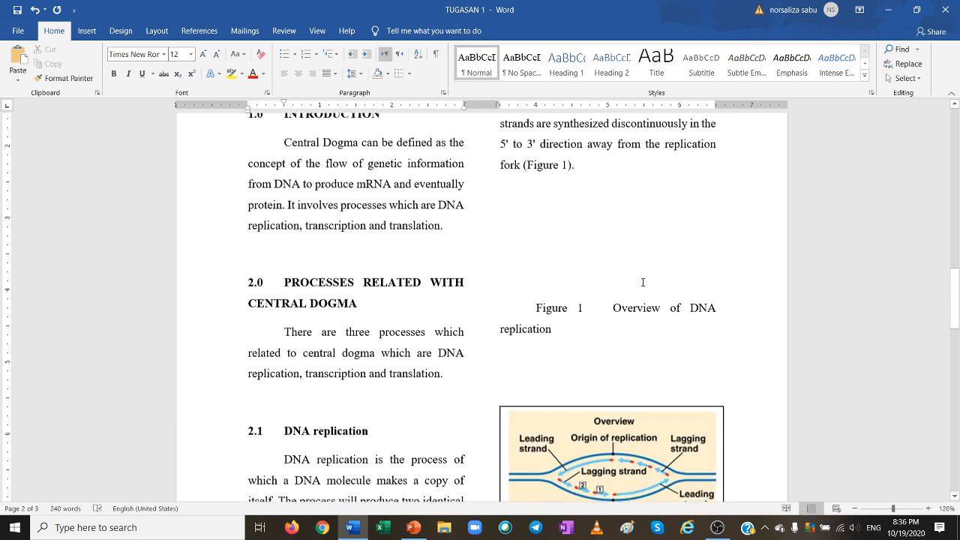
{"action": "scroll", "coordinate": [643, 282], "scroll_direction": "up", "scroll_amount": 1}
{"action": "left_click_drag", "start_coordinate": [595, 420], "coordinate": [603, 208]}
{"action": "left_click_drag", "start_coordinate": [601, 213], "coordinate": [589, 214]}
- Remove the indent and blank lines before the Figure 1 caption so it sits directly beneath the picture, and centre it
{"action": "scroll", "coordinate": [608, 354], "scroll_direction": "down", "scroll_amount": 4}
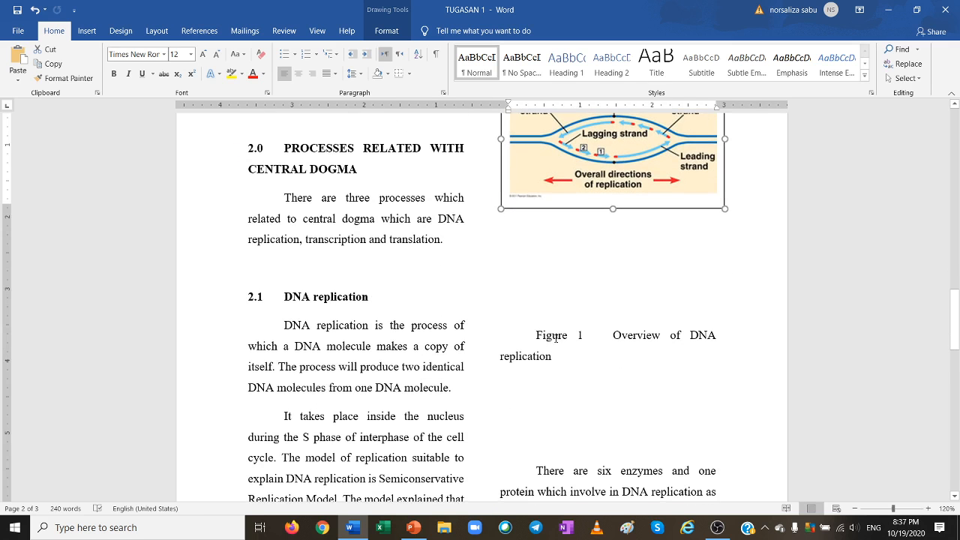
{"action": "left_click", "coordinate": [538, 335]}
{"action": "key", "text": "BackSpace"}
{"action": "key", "text": "BackSpace"}
{"action": "key", "text": "BackSpace"}
{"action": "key", "text": "BackSpace"}
{"action": "key", "text": "BackSpace"}
{"action": "key", "text": "BackSpace"}
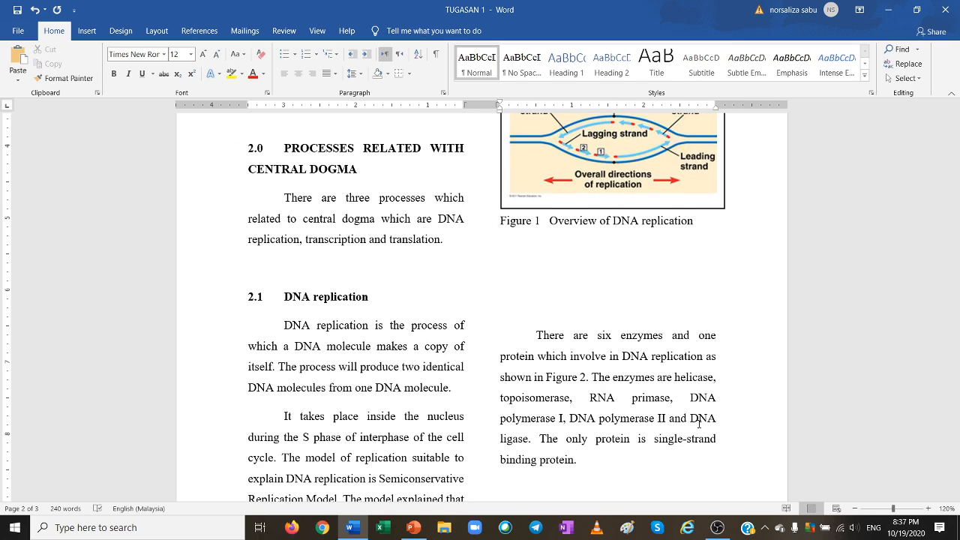
{"action": "scroll", "coordinate": [698, 294], "scroll_direction": "up", "scroll_amount": 1}
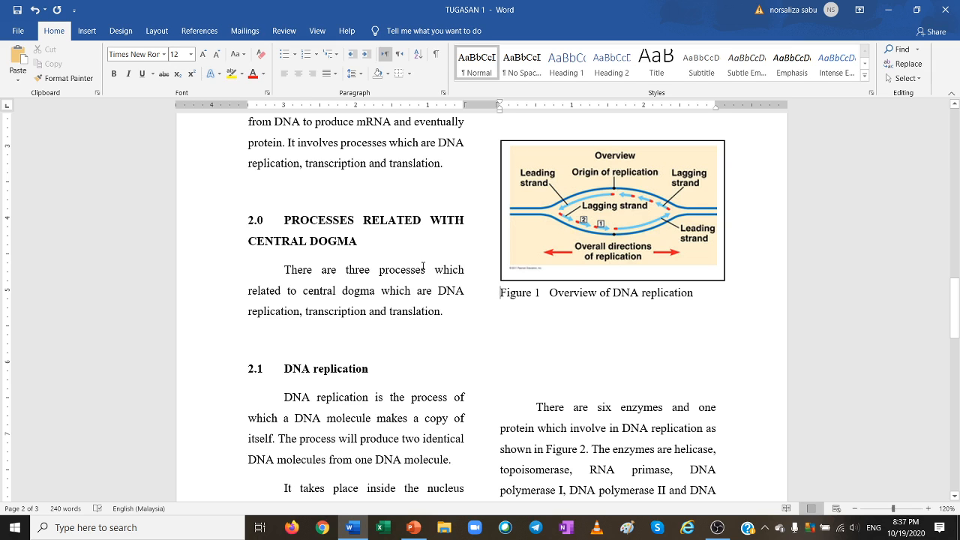
{"action": "left_click", "coordinate": [299, 74]}
- Delete the extra blank lines between the Figure 1 caption and the "There are six enzymes" paragraph, leaving one
{"action": "left_click", "coordinate": [537, 379]}
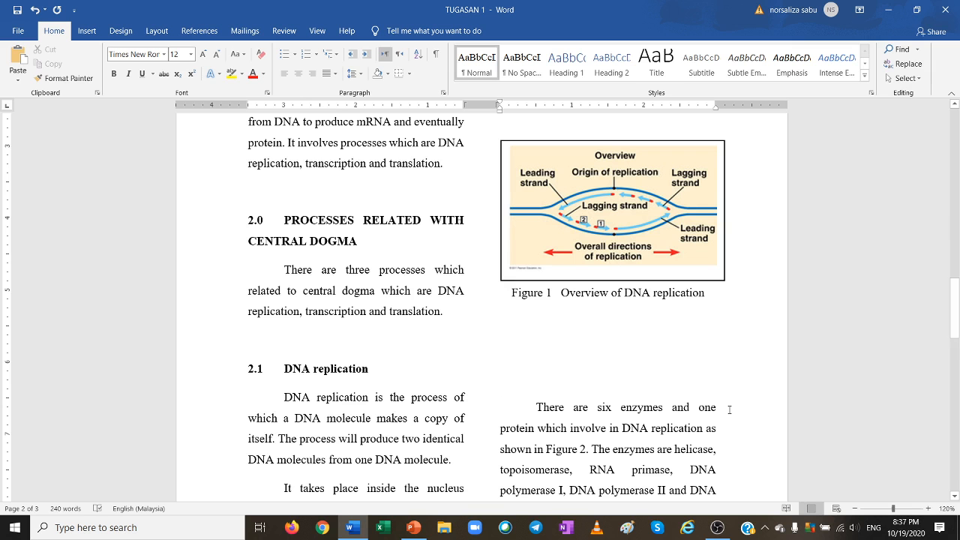
{"action": "key", "text": "BackSpace"}
{"action": "key", "text": "BackSpace"}
{"action": "key", "text": "BackSpace"}
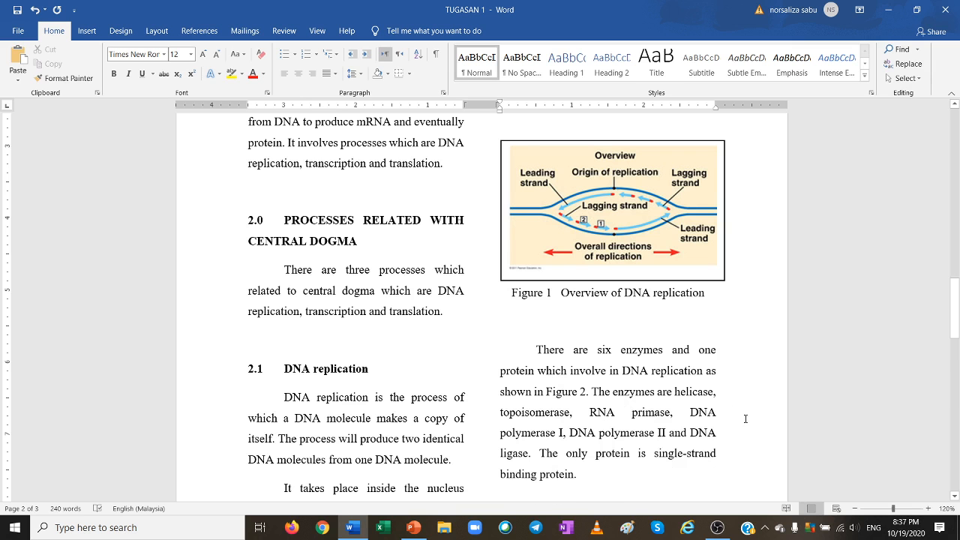
{"action": "scroll", "coordinate": [682, 427], "scroll_direction": "down", "scroll_amount": 3}
{"action": "scroll", "coordinate": [682, 427], "scroll_direction": "up", "scroll_amount": 5}
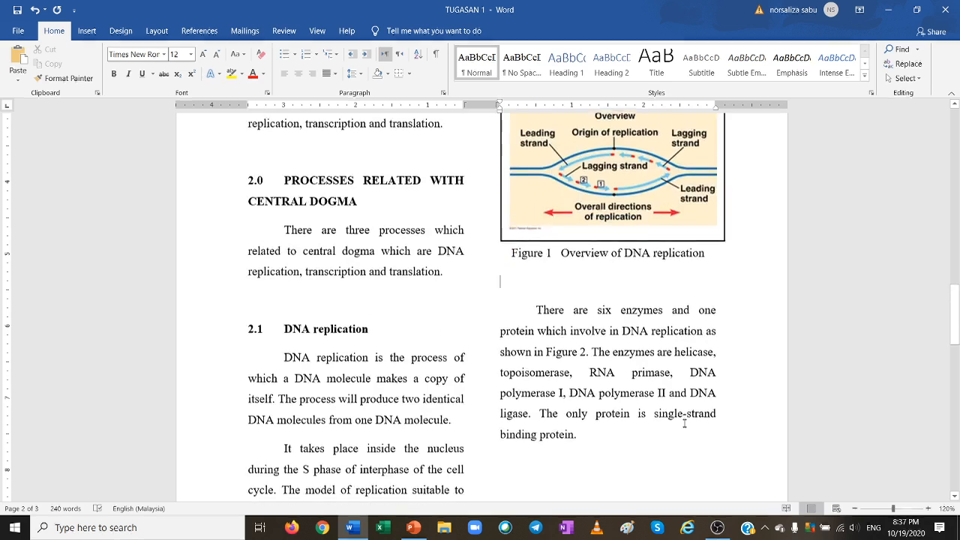
- Remove the outline from the text box that holds the Figure 1 picture
{"action": "left_click", "coordinate": [717, 217]}
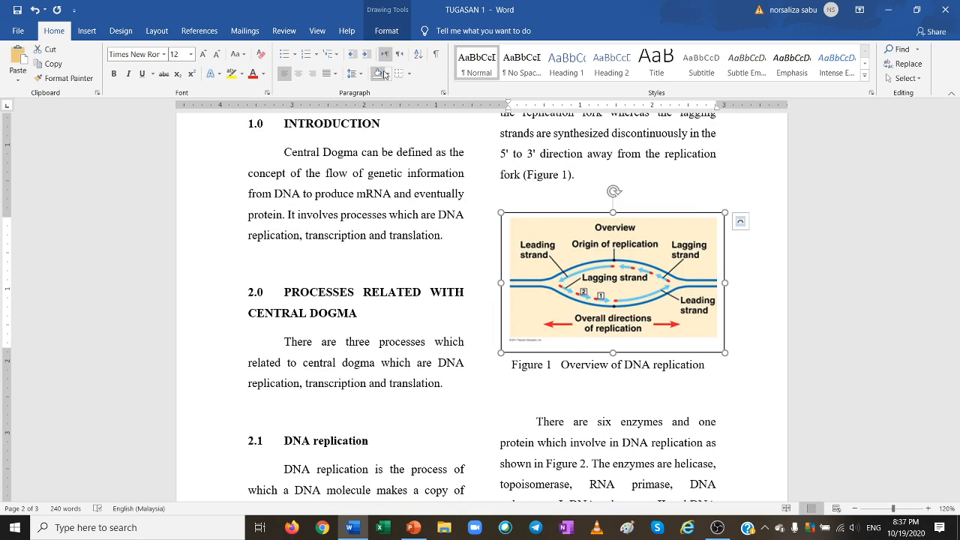
{"action": "left_click", "coordinate": [388, 33]}
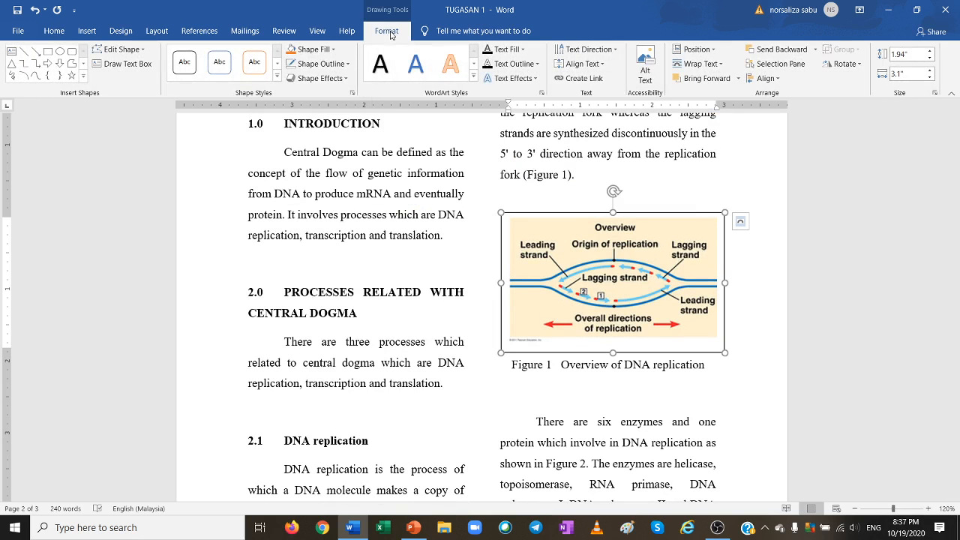
{"action": "left_click", "coordinate": [321, 64]}
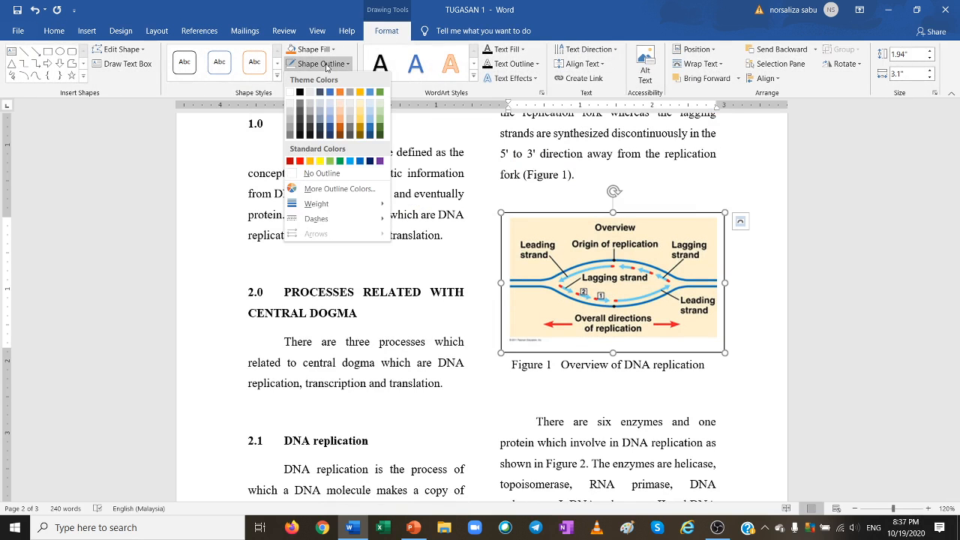
{"action": "left_click", "coordinate": [321, 174]}
{"action": "left_click", "coordinate": [756, 391]}
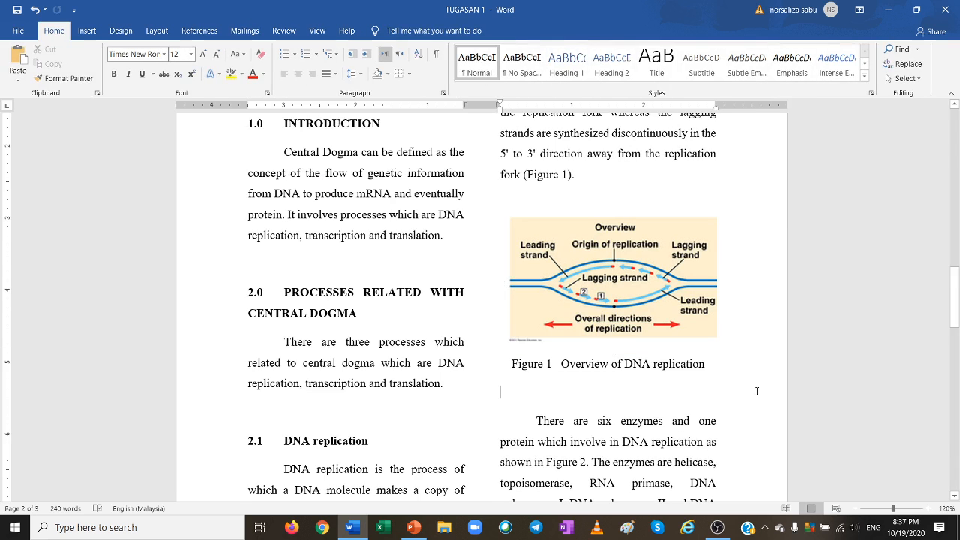
- Give the Figure 1 picture itself a black border with a weight of ¼ pt
{"action": "left_click", "coordinate": [679, 266]}
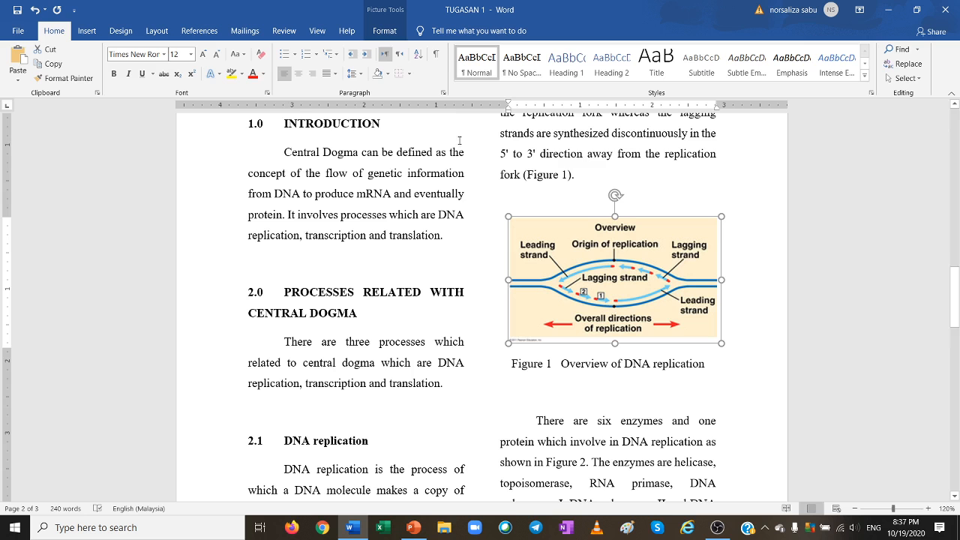
{"action": "left_click", "coordinate": [385, 31]}
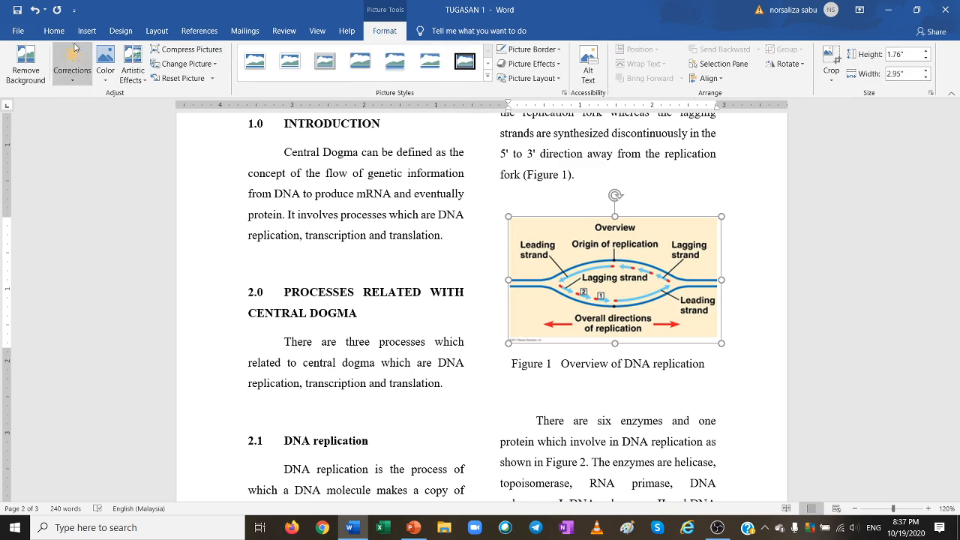
{"action": "left_click", "coordinate": [53, 31]}
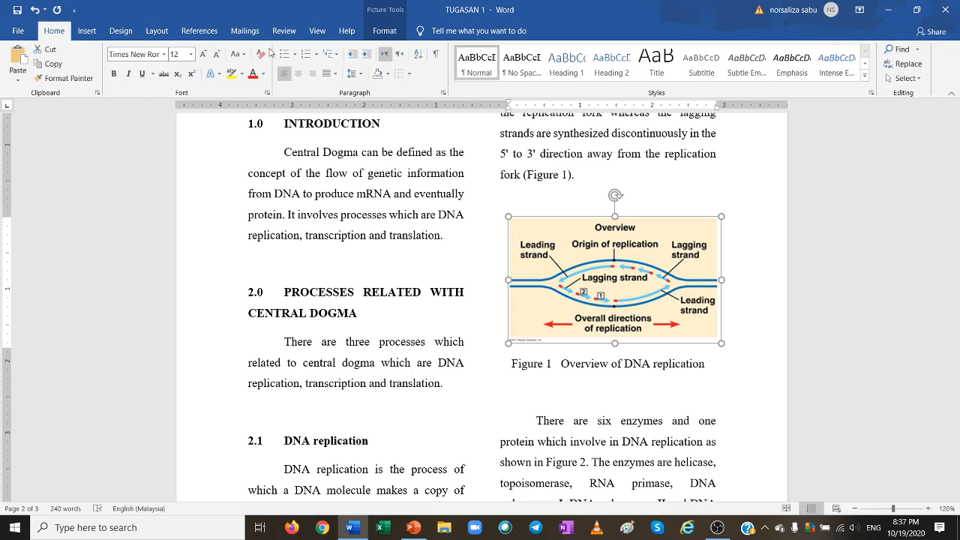
{"action": "left_click", "coordinate": [384, 31]}
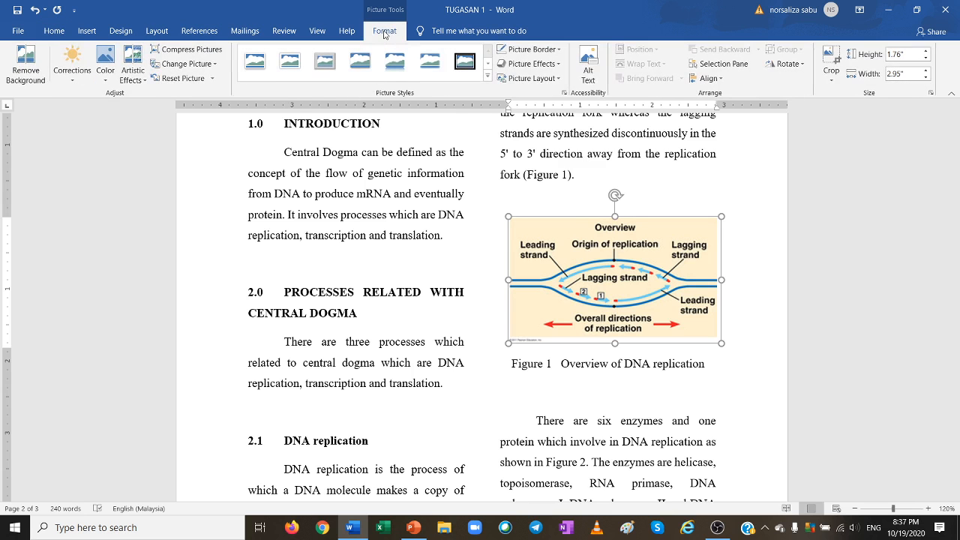
{"action": "left_click", "coordinate": [558, 50]}
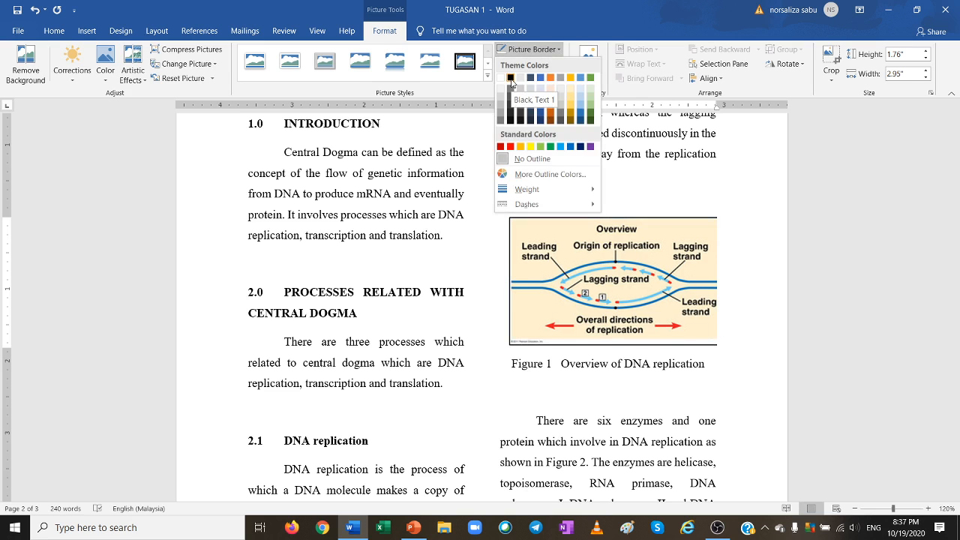
{"action": "left_click", "coordinate": [511, 78]}
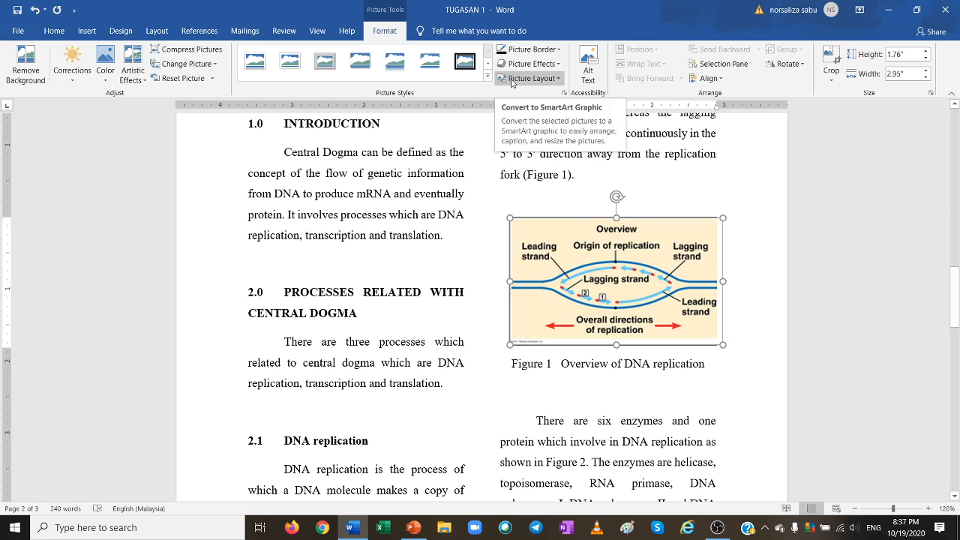
{"action": "left_click", "coordinate": [558, 50]}
{"action": "mouse_move", "coordinate": [530, 194]}
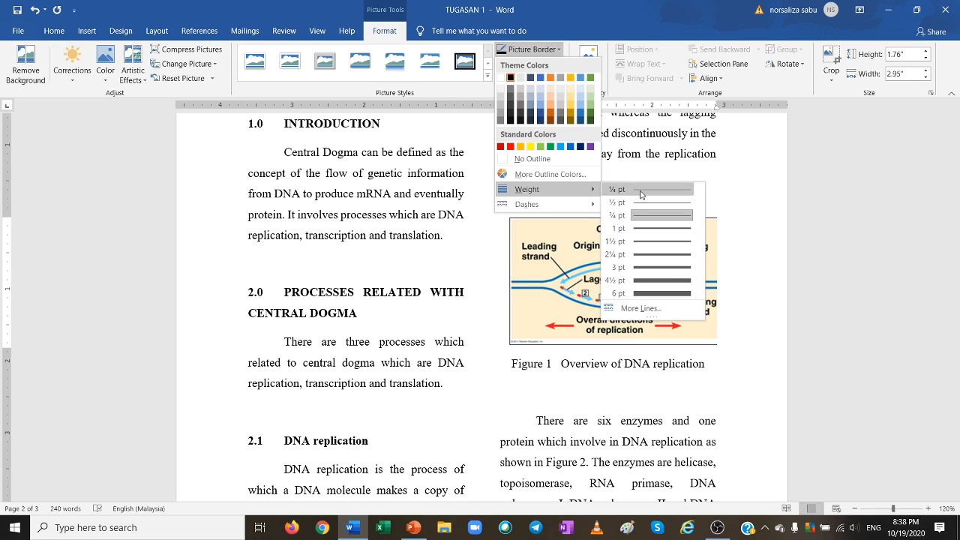
{"action": "left_click", "coordinate": [641, 195]}
{"action": "left_click", "coordinate": [710, 396]}
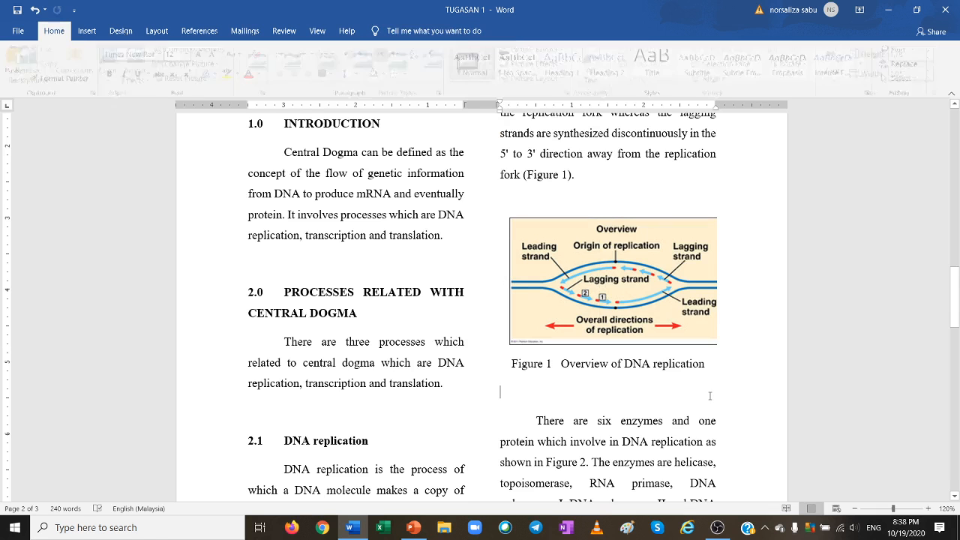
- Shrink the Figure 1 picture slightly from its lower-right corner so the whole border fits inside the text box
{"action": "left_click", "coordinate": [697, 306]}
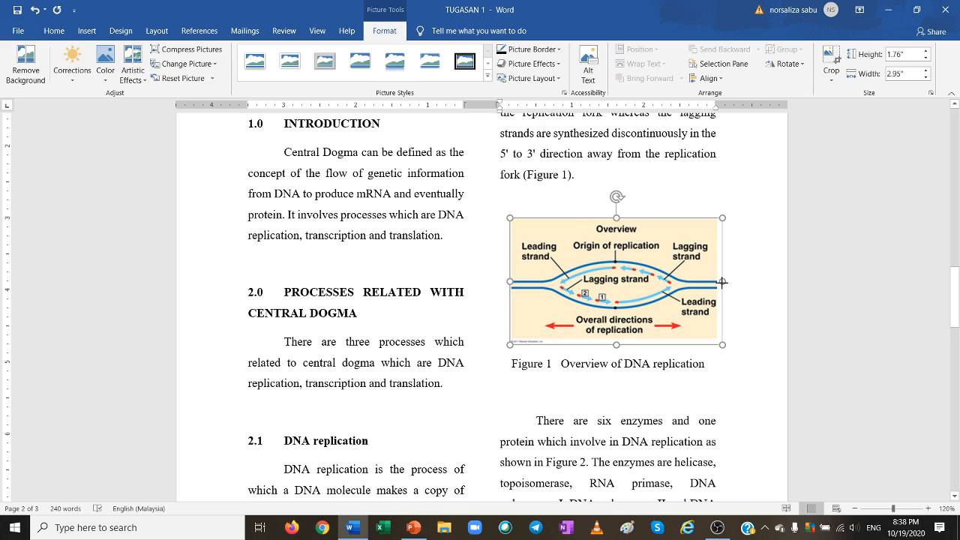
{"action": "left_click_drag", "start_coordinate": [722, 344], "coordinate": [714, 340]}
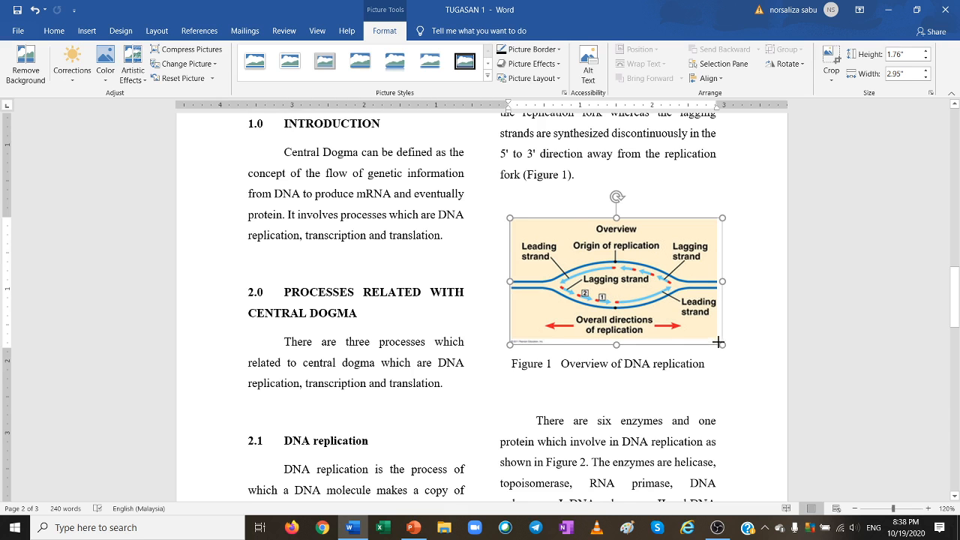
{"action": "left_click", "coordinate": [721, 365]}
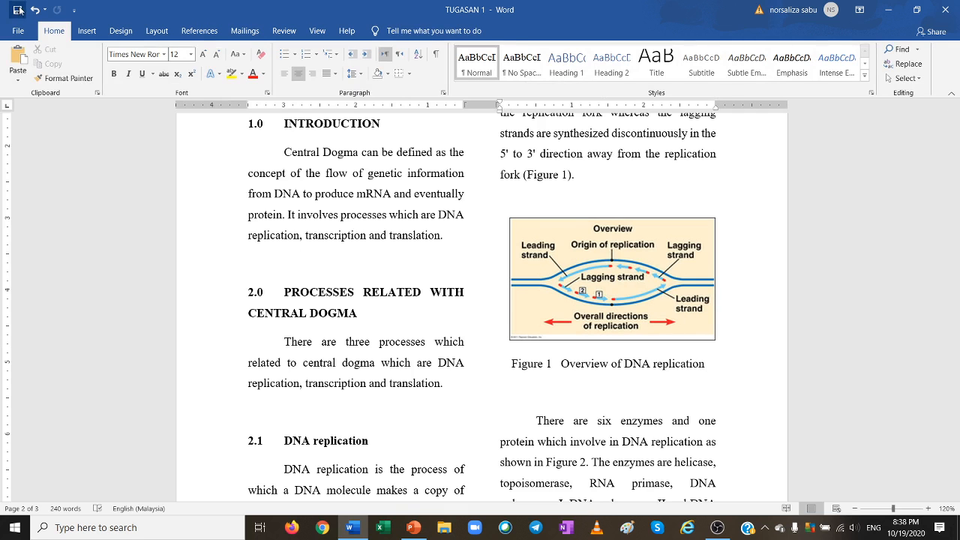
- Look over the rest of the document, from the end of the DNA replication section to the REFERENCES heading
{"action": "scroll", "coordinate": [454, 254], "scroll_direction": "down", "scroll_amount": 15}
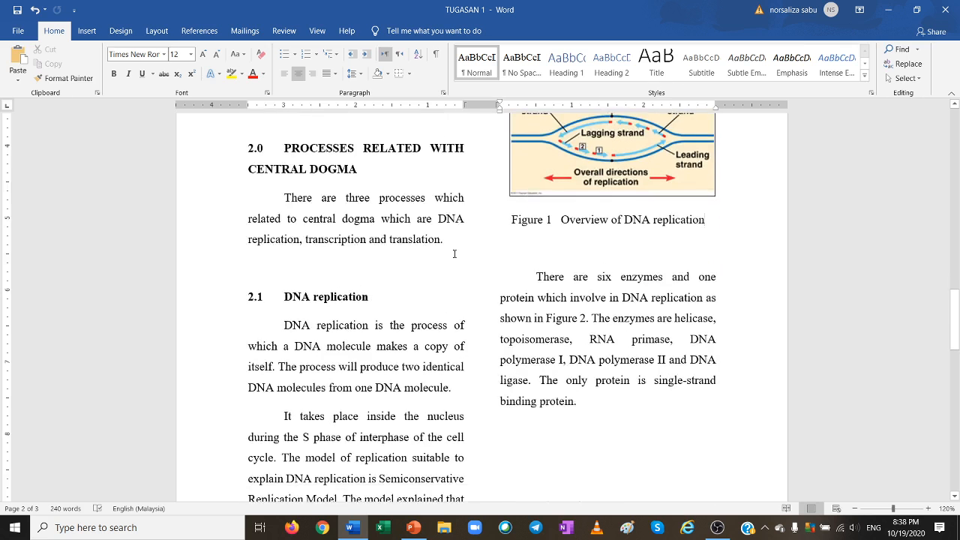
{"action": "scroll", "coordinate": [454, 254], "scroll_direction": "down", "scroll_amount": 9}
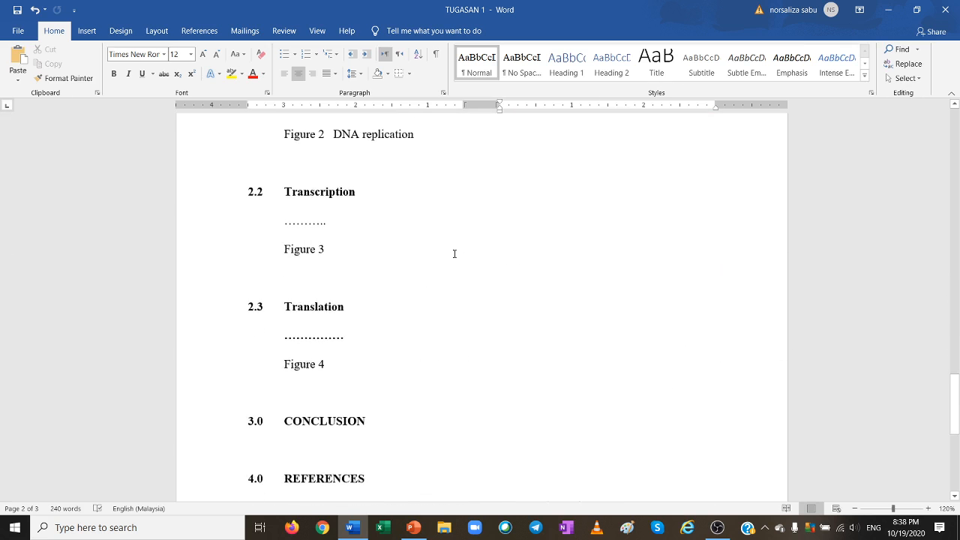
{"action": "scroll", "coordinate": [454, 253], "scroll_direction": "down", "scroll_amount": 1}
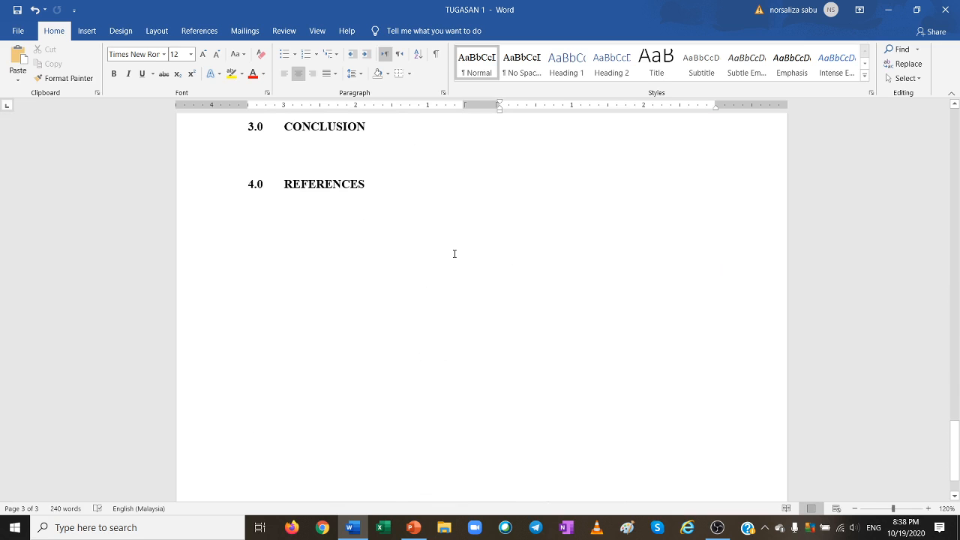
{"action": "scroll", "coordinate": [454, 254], "scroll_direction": "up", "scroll_amount": 5}
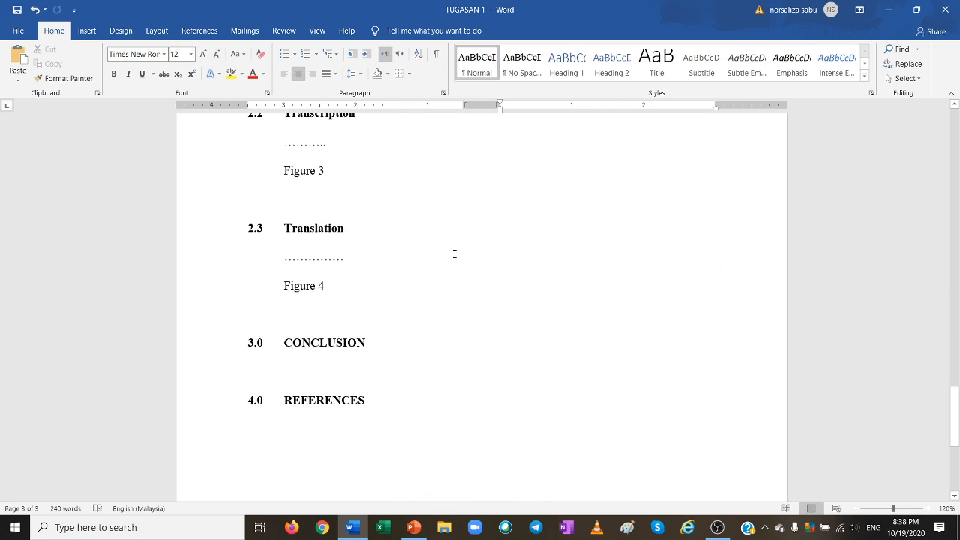
{"action": "scroll", "coordinate": [453, 253], "scroll_direction": "down", "scroll_amount": 3}
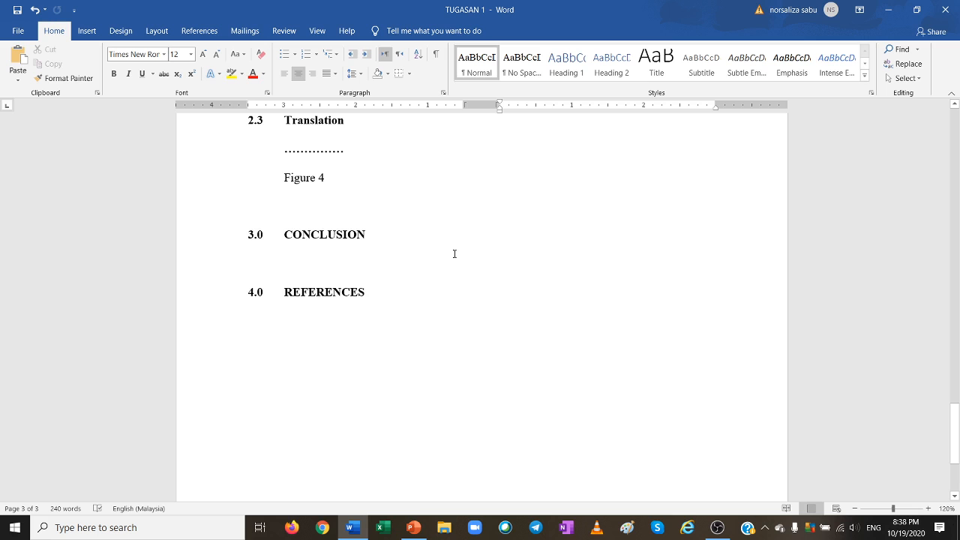
{"action": "scroll", "coordinate": [357, 255], "scroll_direction": "down", "scroll_amount": 2}
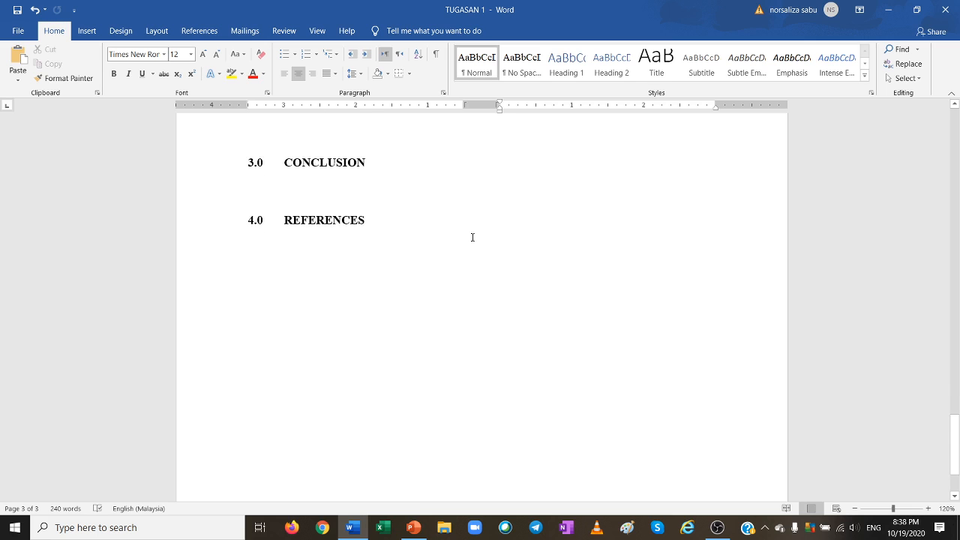
{"action": "scroll", "coordinate": [473, 237], "scroll_direction": "up", "scroll_amount": 9}
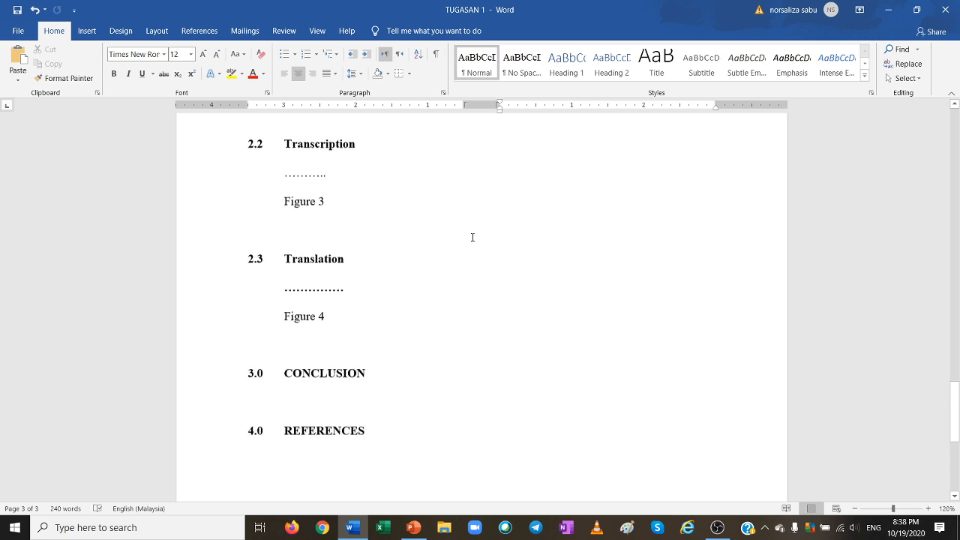
{"action": "scroll", "coordinate": [471, 238], "scroll_direction": "down", "scroll_amount": 8}
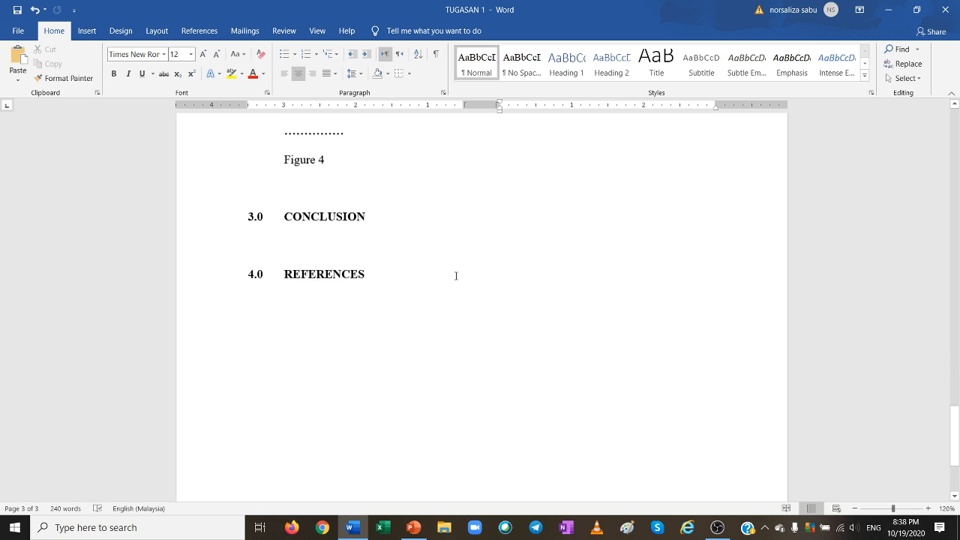
- Insert a page break before the "4.0 REFERENCES" heading so the references start on a new page
{"action": "left_click", "coordinate": [249, 256]}
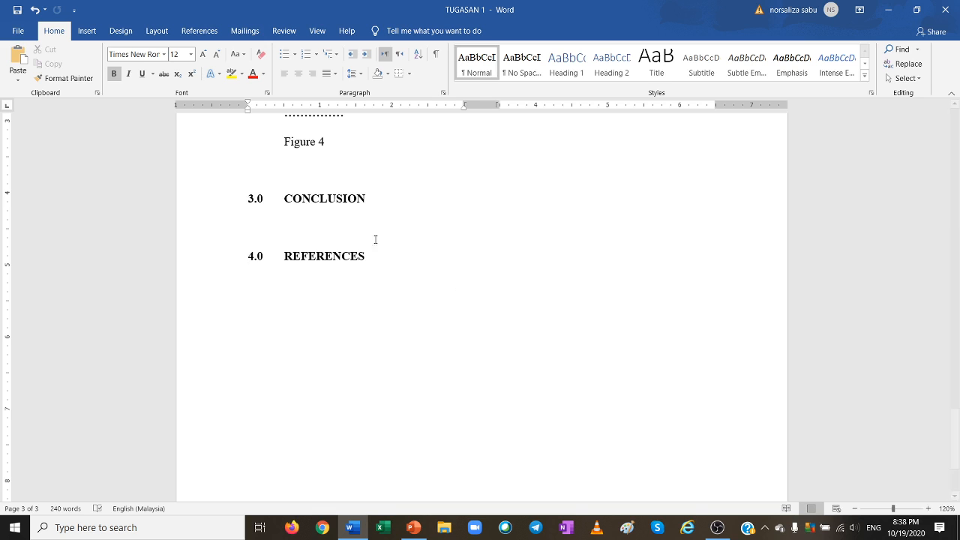
{"action": "left_click", "coordinate": [93, 32]}
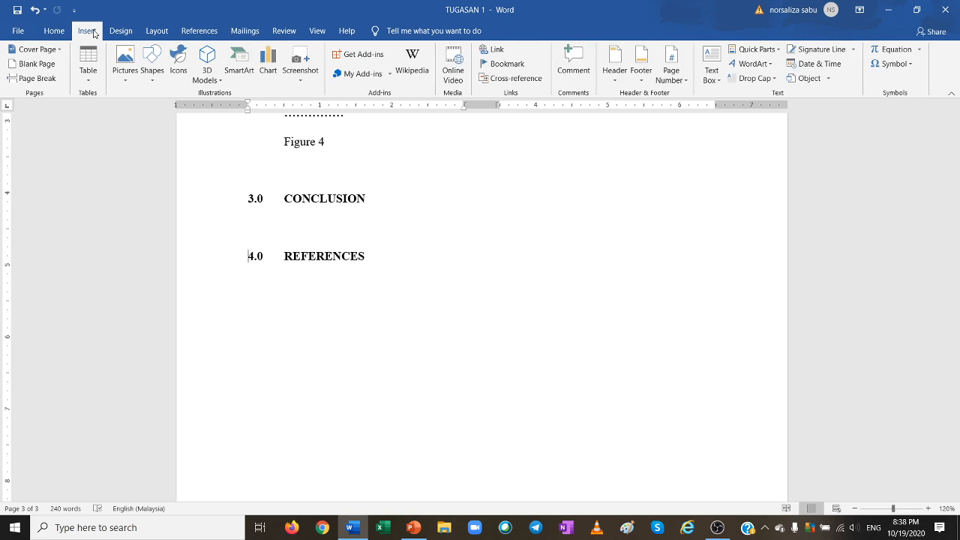
{"action": "left_click", "coordinate": [47, 80]}
{"action": "scroll", "coordinate": [456, 281], "scroll_direction": "down", "scroll_amount": 4}
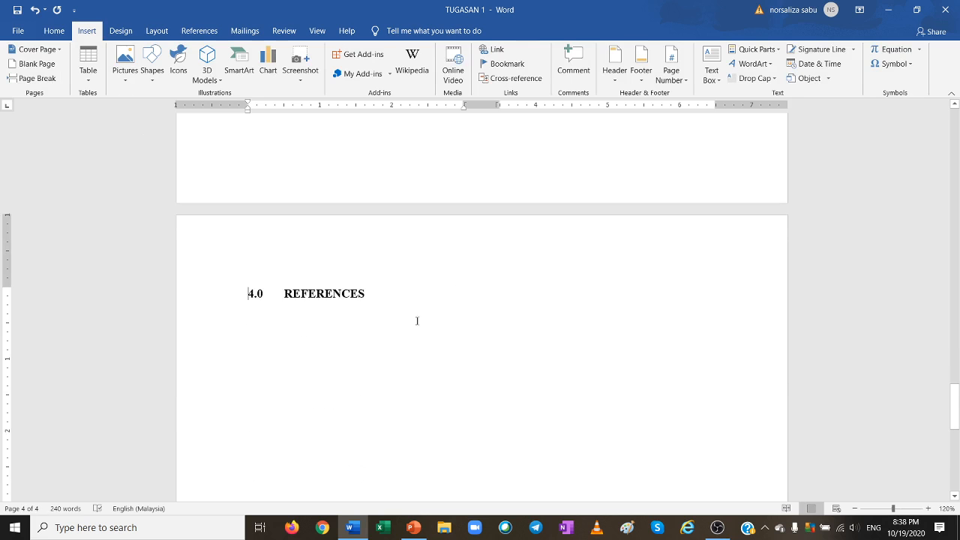
{"action": "scroll", "coordinate": [418, 321], "scroll_direction": "down", "scroll_amount": 2}
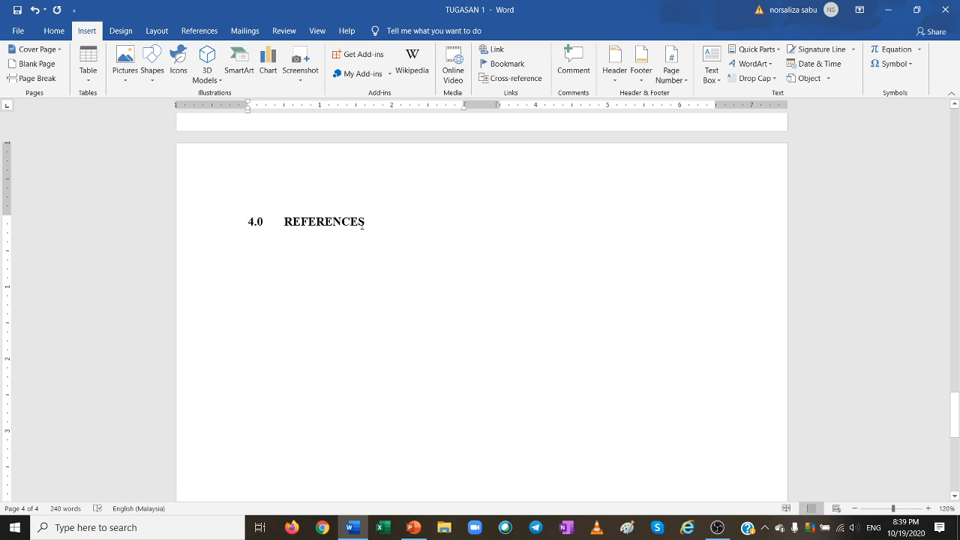
- Examine the pages preceding the references page and compare their layout with it
{"action": "scroll", "coordinate": [390, 223], "scroll_direction": "up", "scroll_amount": 12}
{"action": "scroll", "coordinate": [390, 222], "scroll_direction": "down", "scroll_amount": 3}
{"action": "scroll", "coordinate": [389, 223], "scroll_direction": "up", "scroll_amount": 4}
{"action": "scroll", "coordinate": [390, 223], "scroll_direction": "down", "scroll_amount": 12}
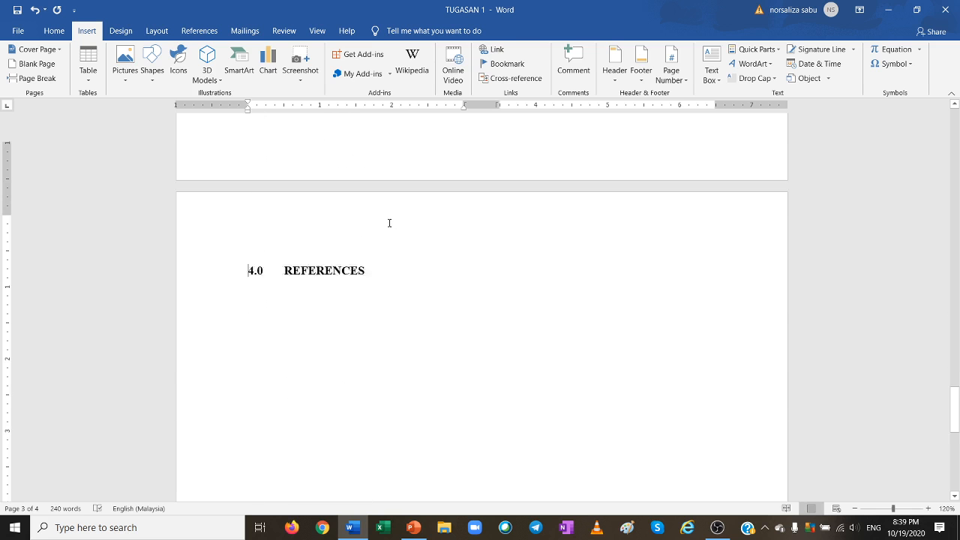
{"action": "scroll", "coordinate": [389, 223], "scroll_direction": "down", "scroll_amount": 1}
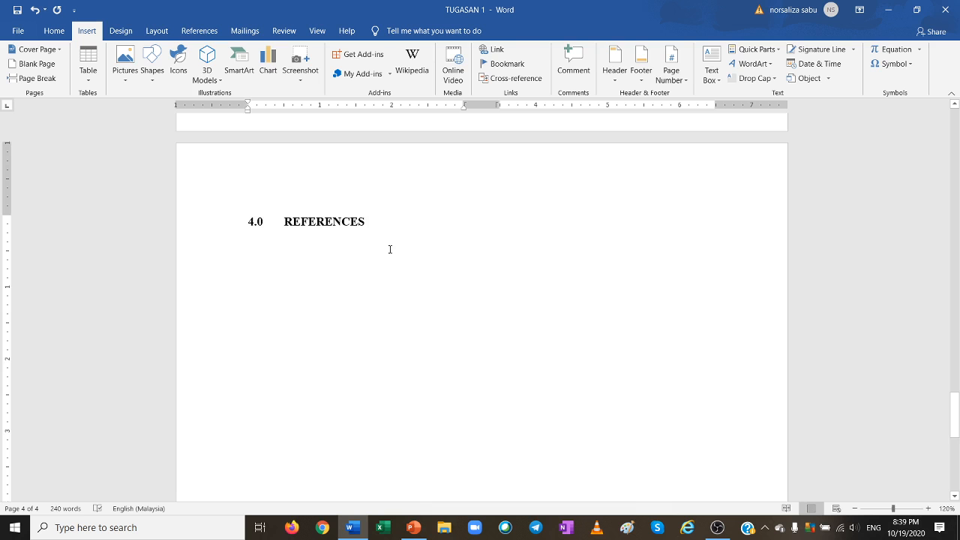
{"action": "scroll", "coordinate": [390, 249], "scroll_direction": "up", "scroll_amount": 15}
{"action": "scroll", "coordinate": [390, 248], "scroll_direction": "down", "scroll_amount": 15}
- Set the layout to one column from the "4.0 REFERENCES" heading onward, applied to "This point forward"
{"action": "left_click", "coordinate": [157, 31]}
{"action": "left_click", "coordinate": [116, 79]}
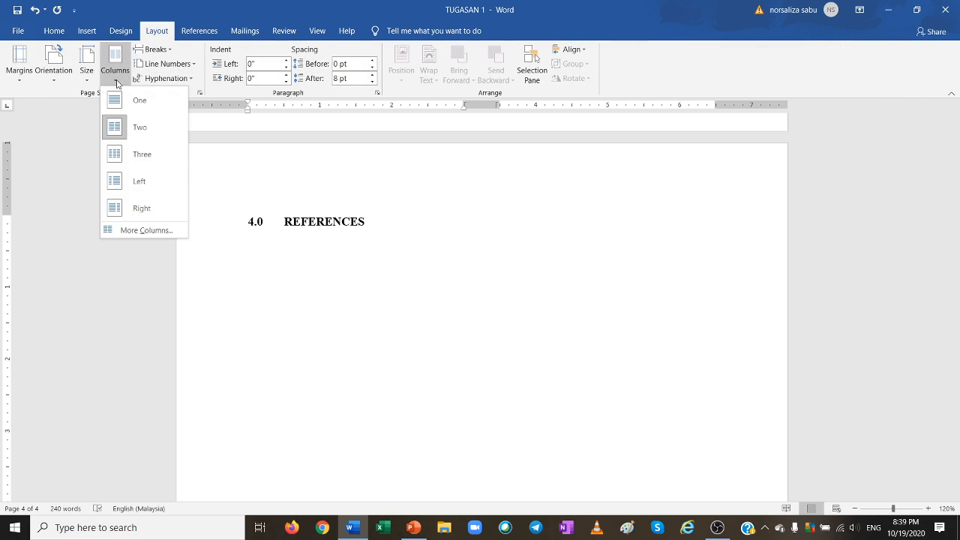
{"action": "left_click", "coordinate": [146, 230]}
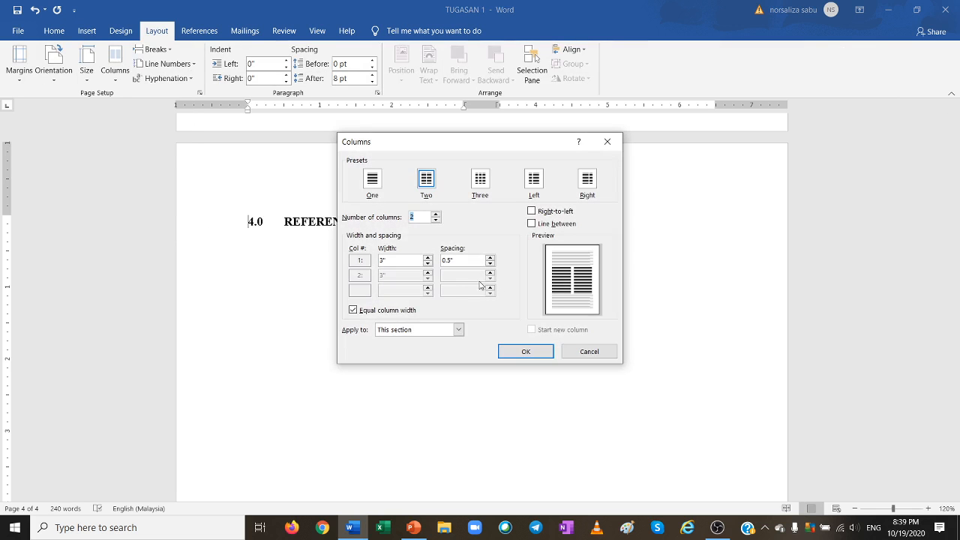
{"action": "left_click", "coordinate": [370, 184]}
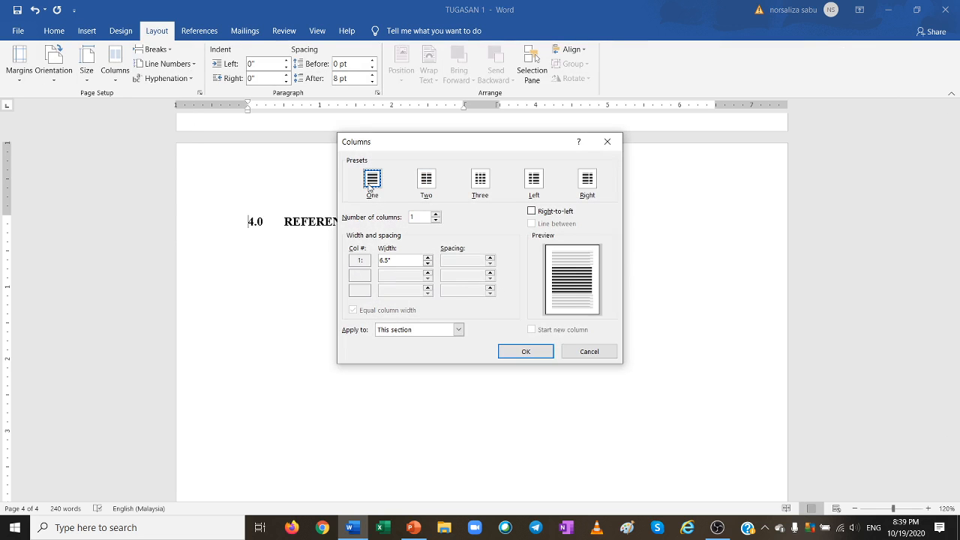
{"action": "left_click", "coordinate": [458, 331]}
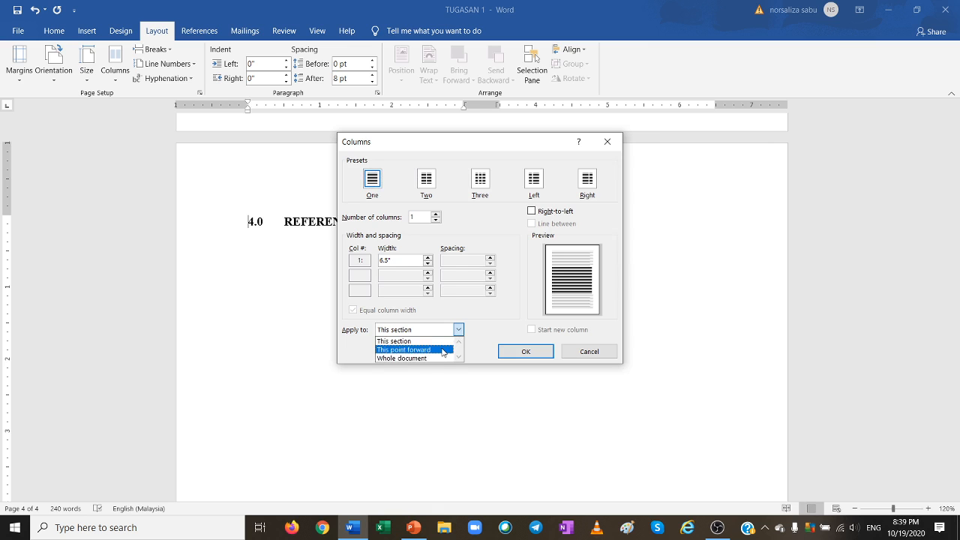
{"action": "left_click", "coordinate": [443, 351]}
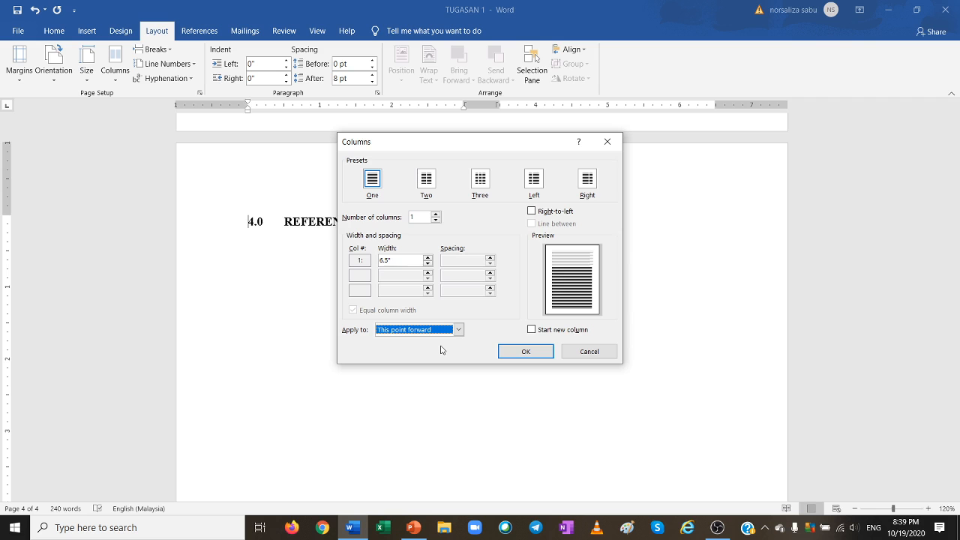
{"action": "left_click", "coordinate": [532, 353]}
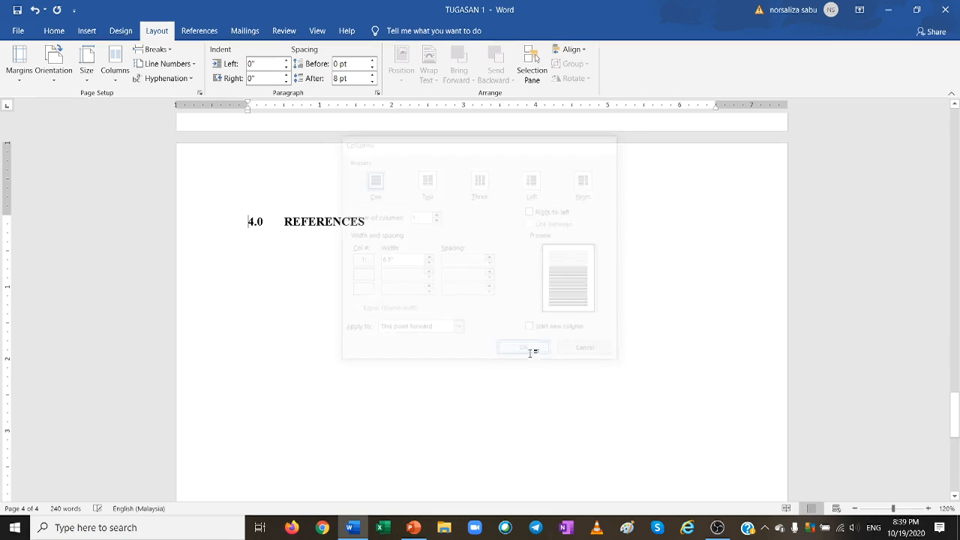
- Save the document and place the cursor on the empty line below the "4.0 REFERENCES" heading
{"action": "left_click", "coordinate": [383, 236]}
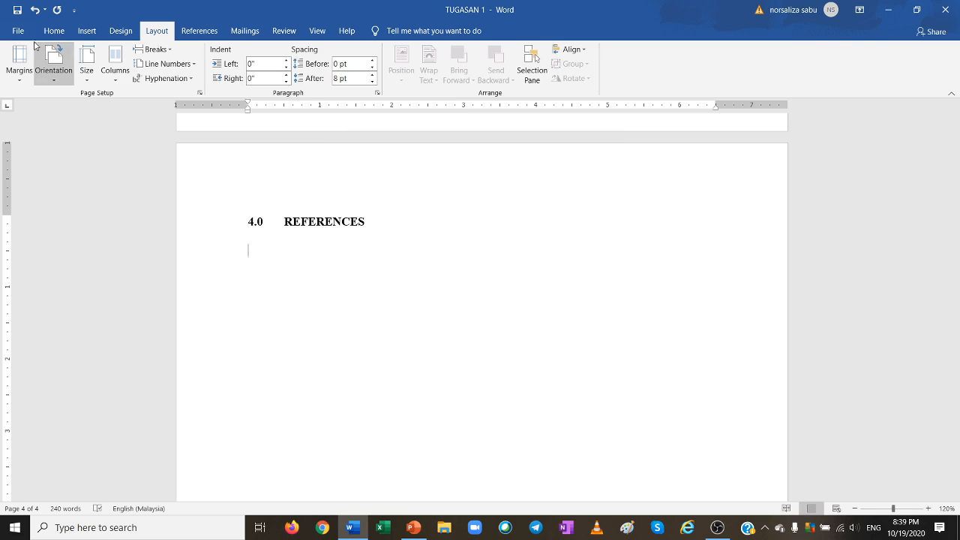
{"action": "left_click", "coordinate": [17, 11]}
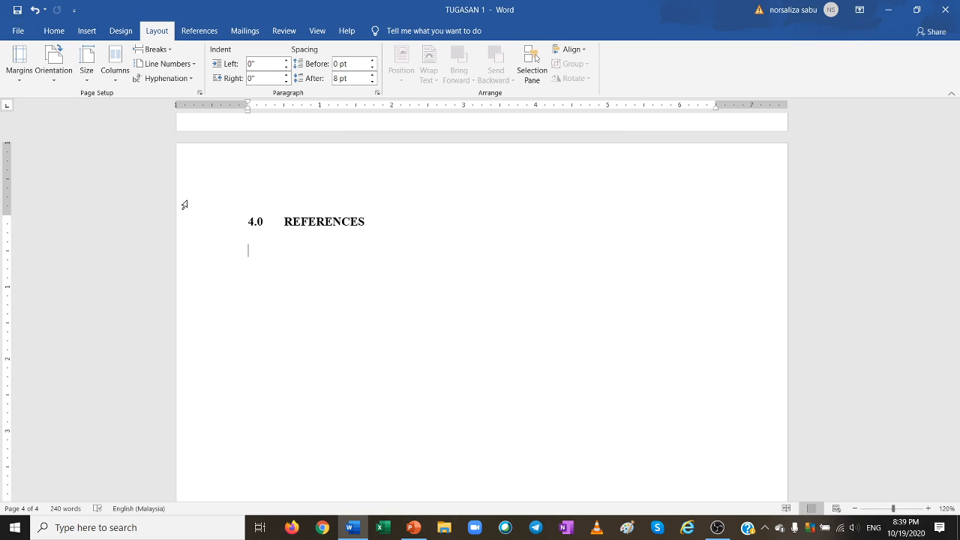
{"action": "left_click", "coordinate": [255, 257]}
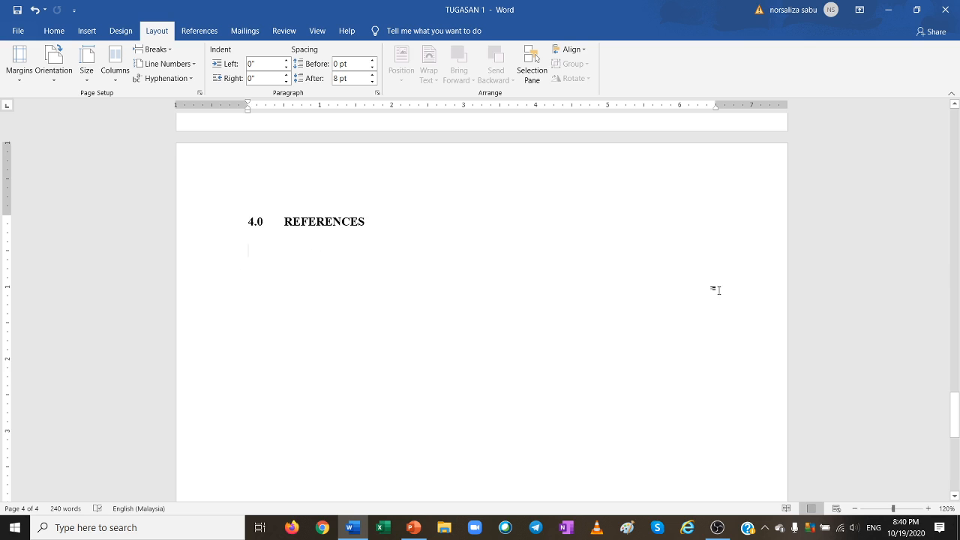
- Insert blank lines before "the new DNA molecules" in page 2's second column to push the text below the title block
{"action": "scroll", "coordinate": [718, 290], "scroll_direction": "up", "scroll_amount": 20}
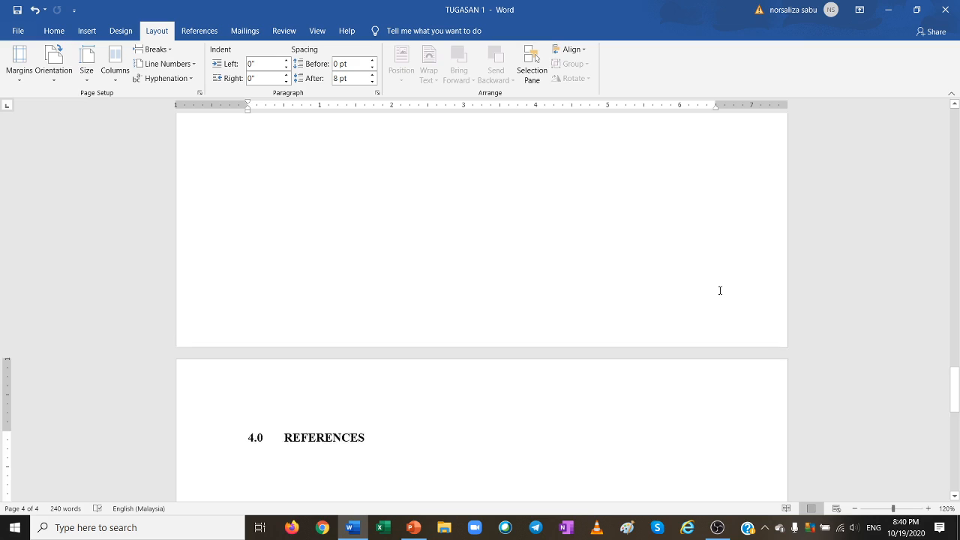
{"action": "scroll", "coordinate": [720, 290], "scroll_direction": "up", "scroll_amount": 20}
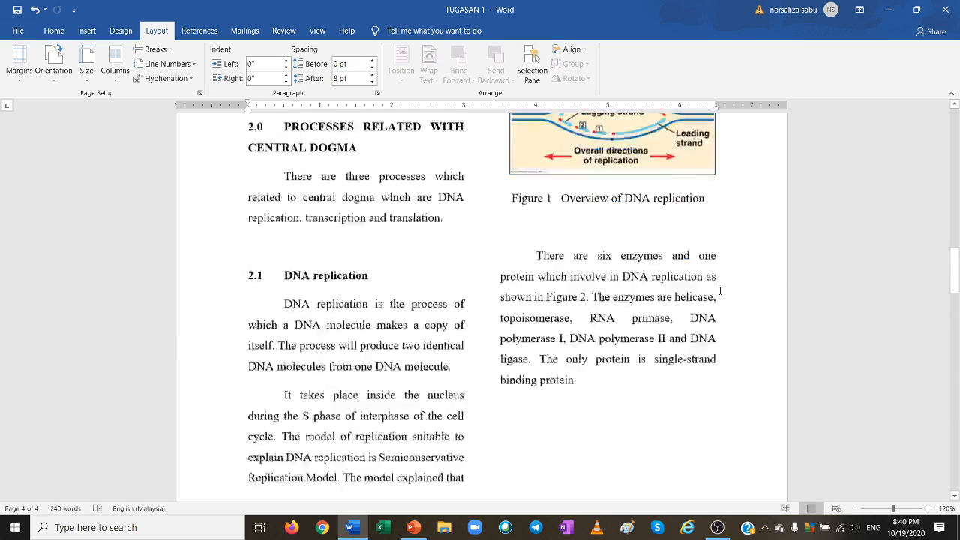
{"action": "scroll", "coordinate": [721, 290], "scroll_direction": "up", "scroll_amount": 2}
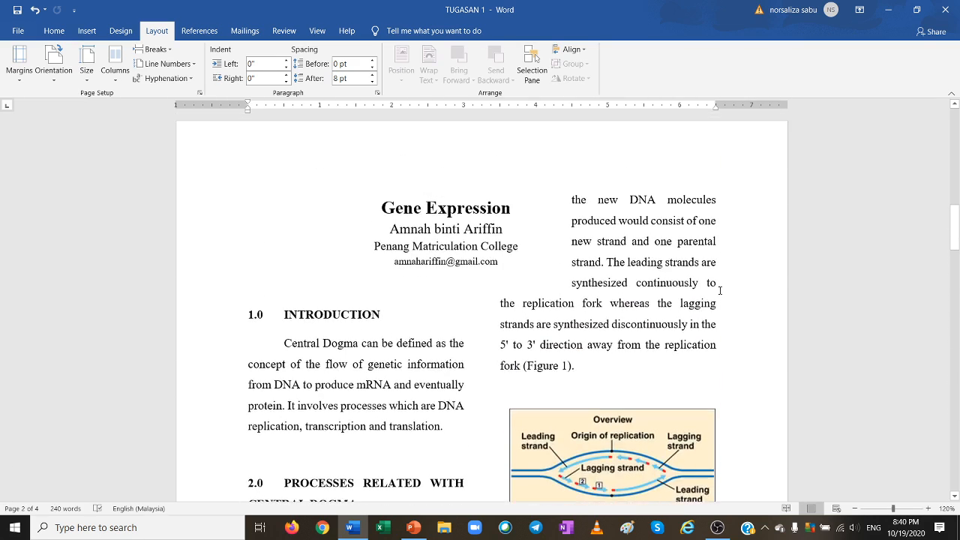
{"action": "scroll", "coordinate": [720, 290], "scroll_direction": "down", "scroll_amount": 1}
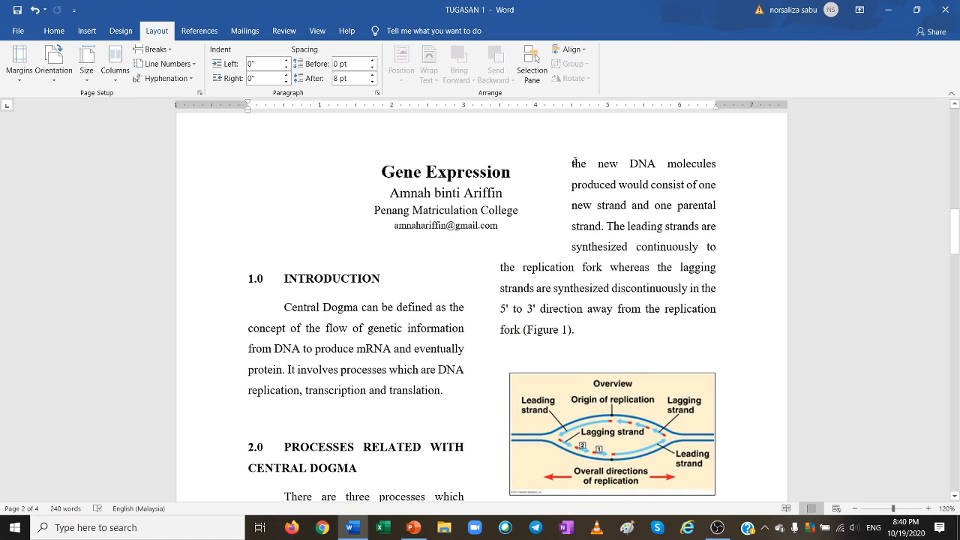
{"action": "left_click", "coordinate": [570, 164]}
{"action": "key", "text": "Tab"}
{"action": "key", "text": "Return"}
{"action": "key", "text": "Return"}
{"action": "key", "text": "Return"}
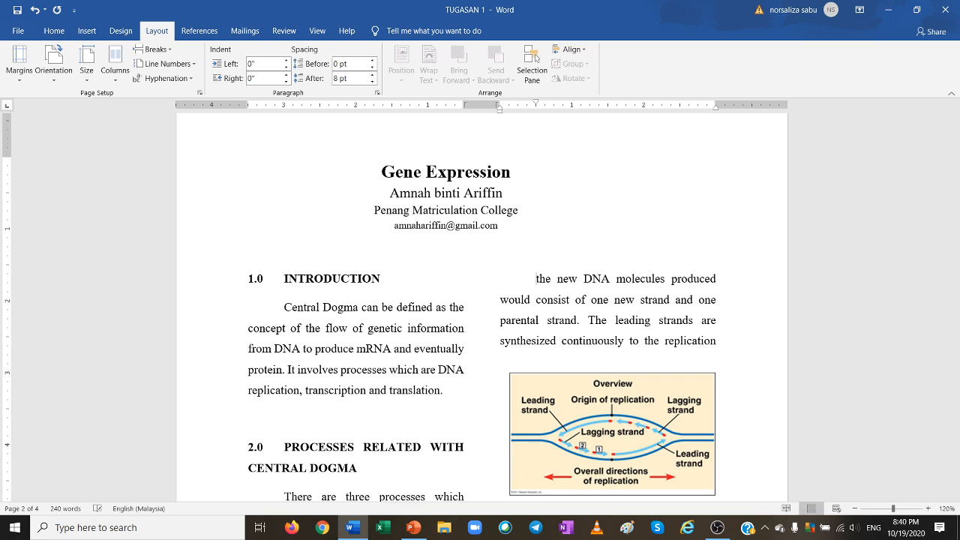
- Adjust the blank lines so "the new DNA molecules" aligns with the first Introduction text line, and remove its first-line indent
{"action": "key", "text": "BackSpace"}
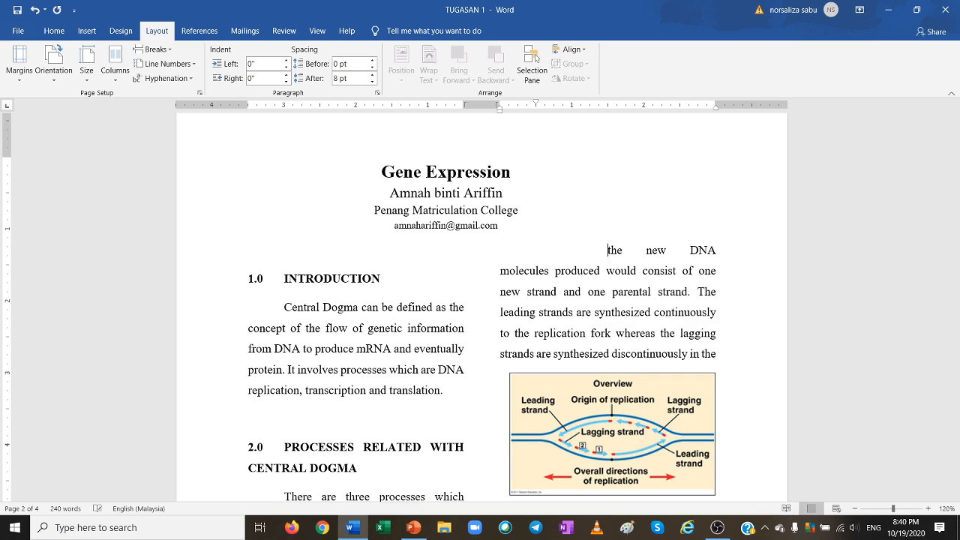
{"action": "key", "text": "Return"}
{"action": "key", "text": "Return"}
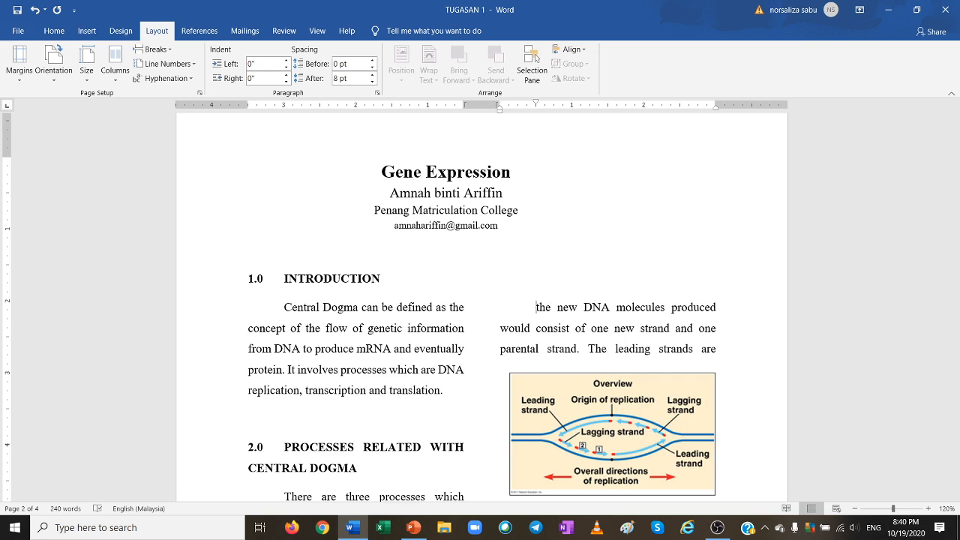
{"action": "key", "text": "BackSpace"}
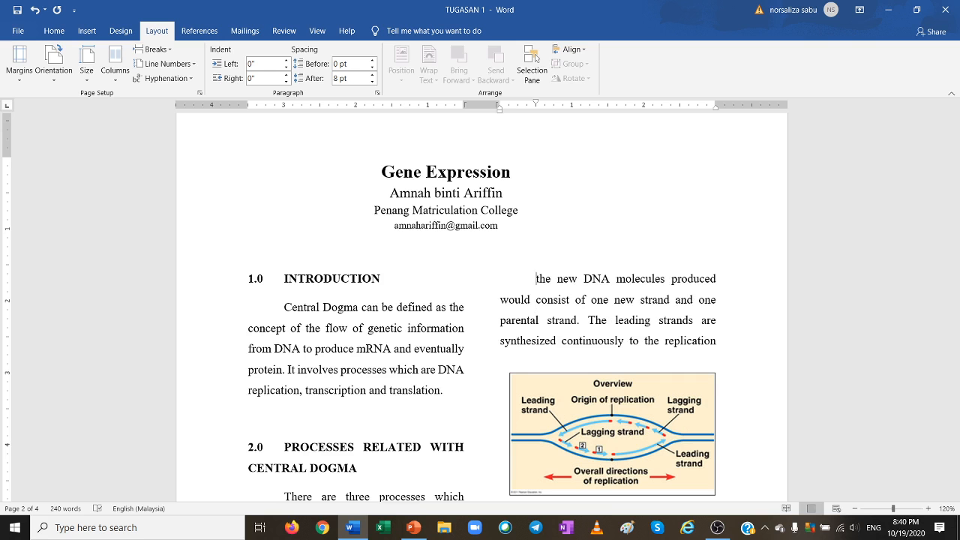
{"action": "key", "text": "Return"}
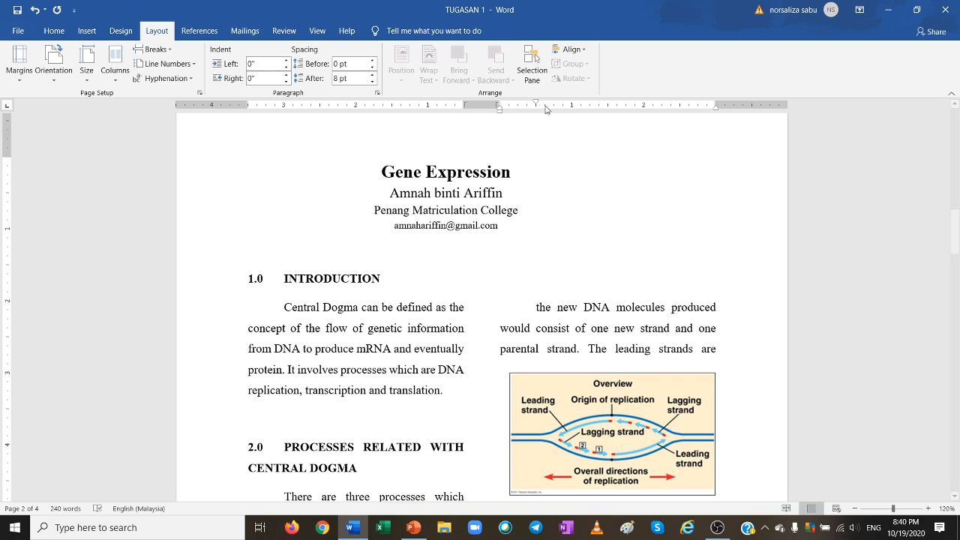
{"action": "left_click_drag", "start_coordinate": [537, 105], "coordinate": [500, 105]}
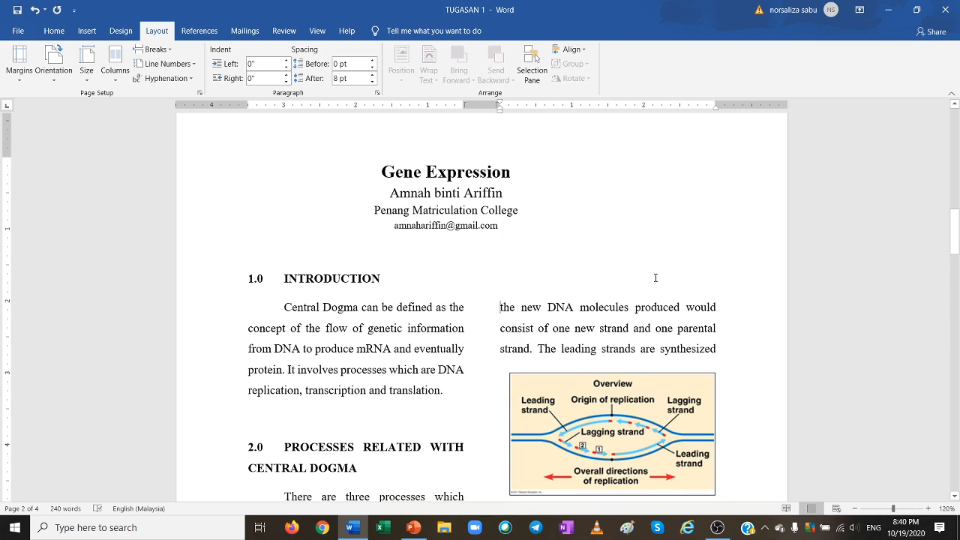
- Examine page 2's two-column layout, from the title block to the DNA replication text around Figure 1 and its caption
{"action": "scroll", "coordinate": [655, 278], "scroll_direction": "down", "scroll_amount": 3}
{"action": "scroll", "coordinate": [655, 277], "scroll_direction": "down", "scroll_amount": 7}
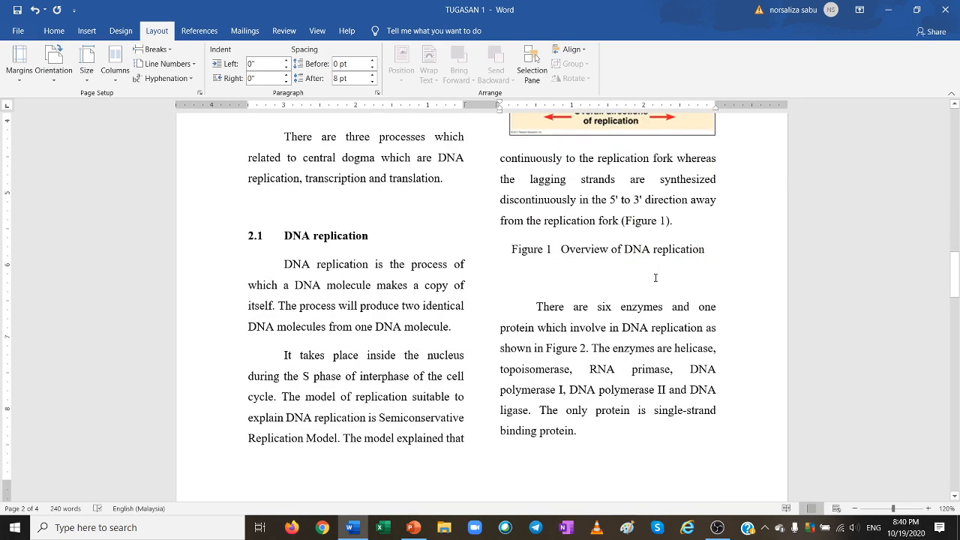
{"action": "scroll", "coordinate": [328, 268], "scroll_direction": "up", "scroll_amount": 3}
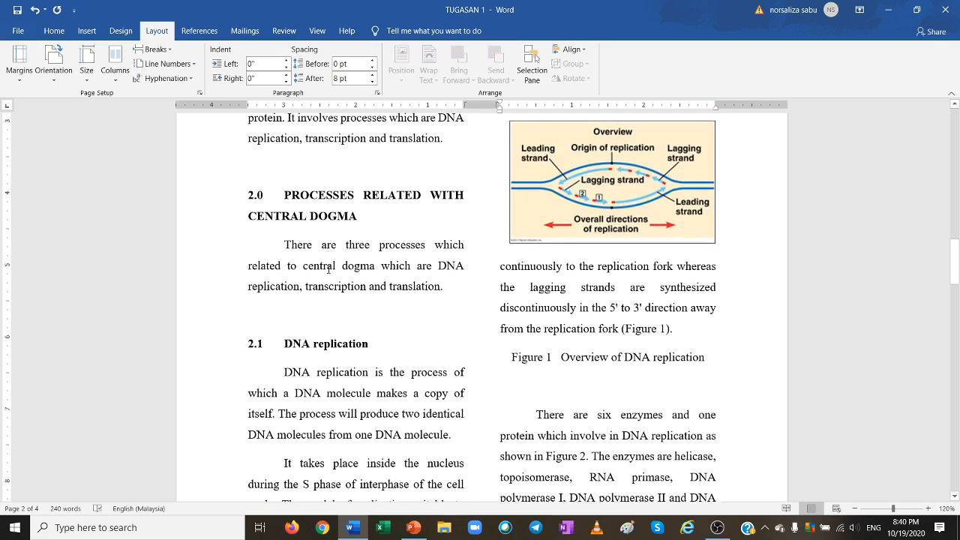
{"action": "left_click", "coordinate": [275, 160]}
{"action": "scroll", "coordinate": [557, 393], "scroll_direction": "down", "scroll_amount": 3}
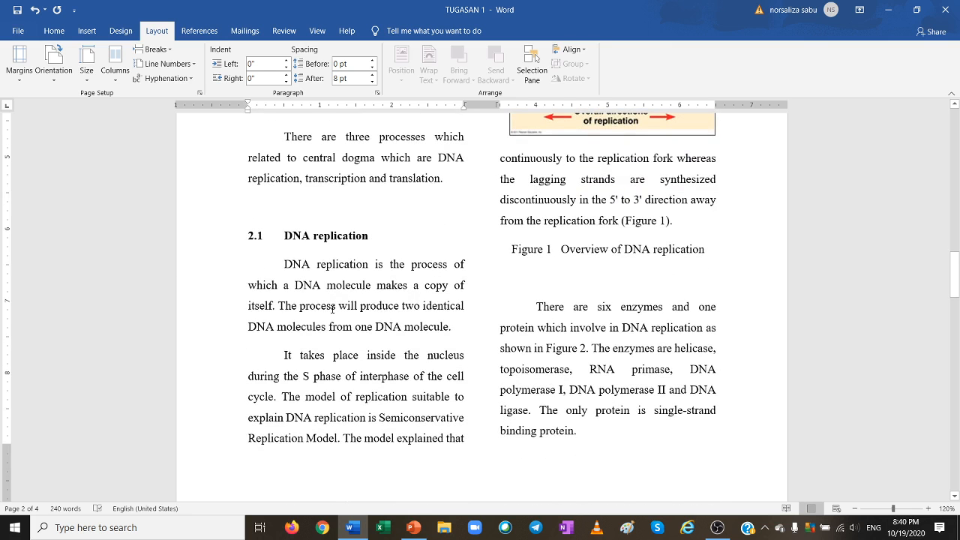
{"action": "scroll", "coordinate": [332, 308], "scroll_direction": "up", "scroll_amount": 6}
{"action": "scroll", "coordinate": [333, 309], "scroll_direction": "up", "scroll_amount": 5}
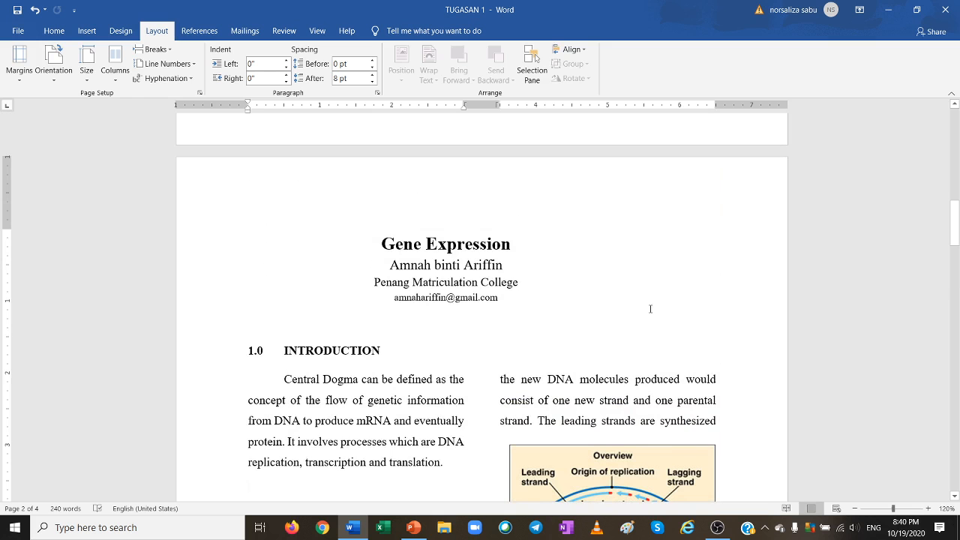
{"action": "scroll", "coordinate": [671, 309], "scroll_direction": "down", "scroll_amount": 1}
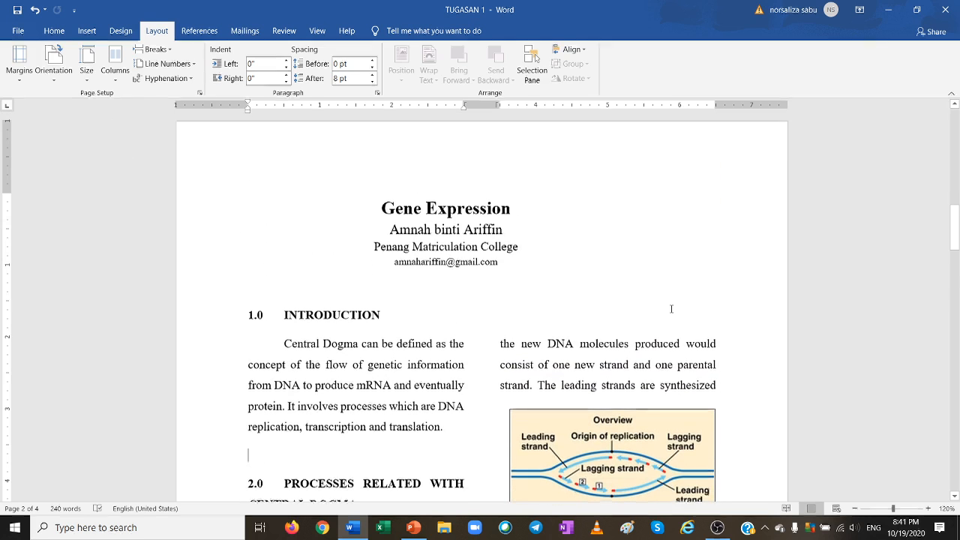